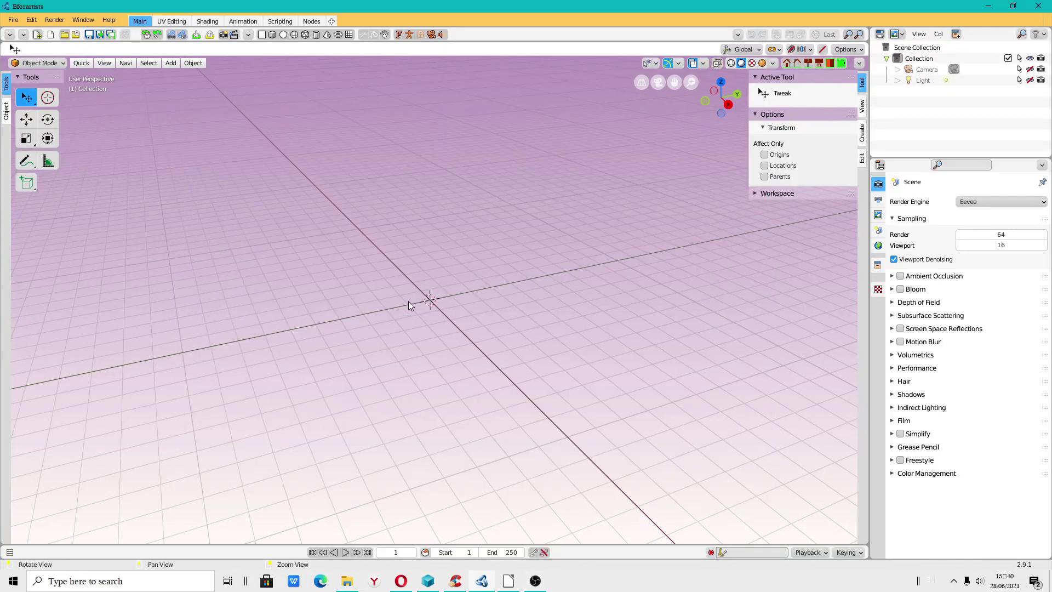
Show the splash screen from the Help menu, then close it.
middle_drag(409, 300, 386, 304)
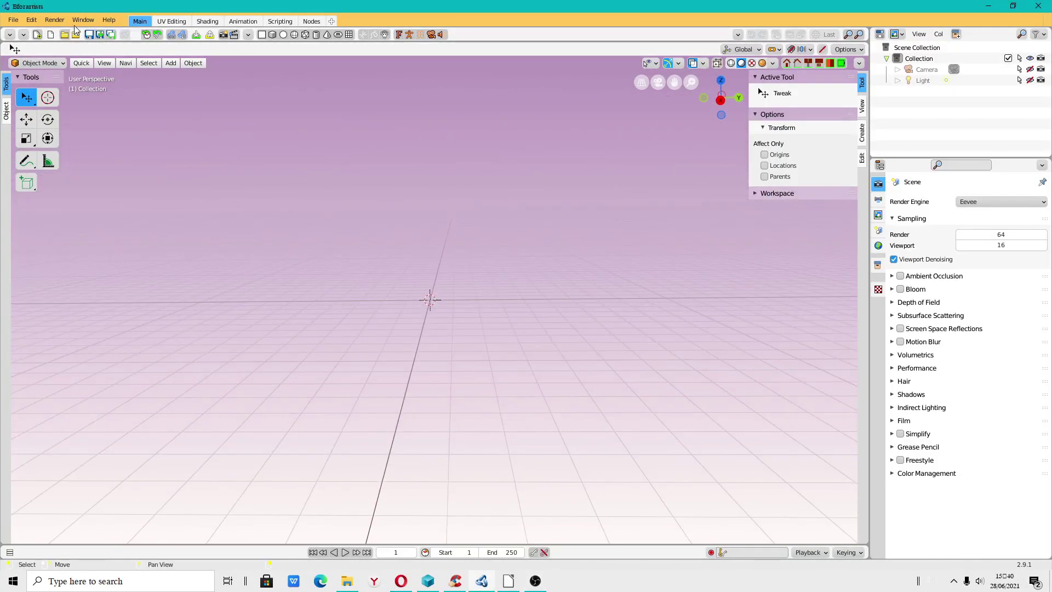
click(109, 20)
click(135, 131)
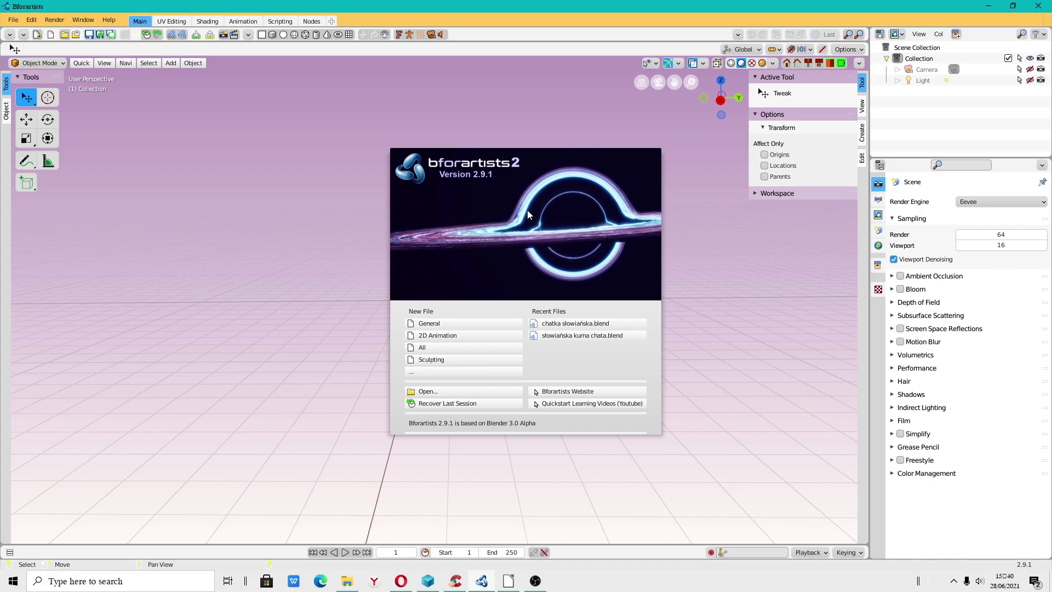
click(321, 268)
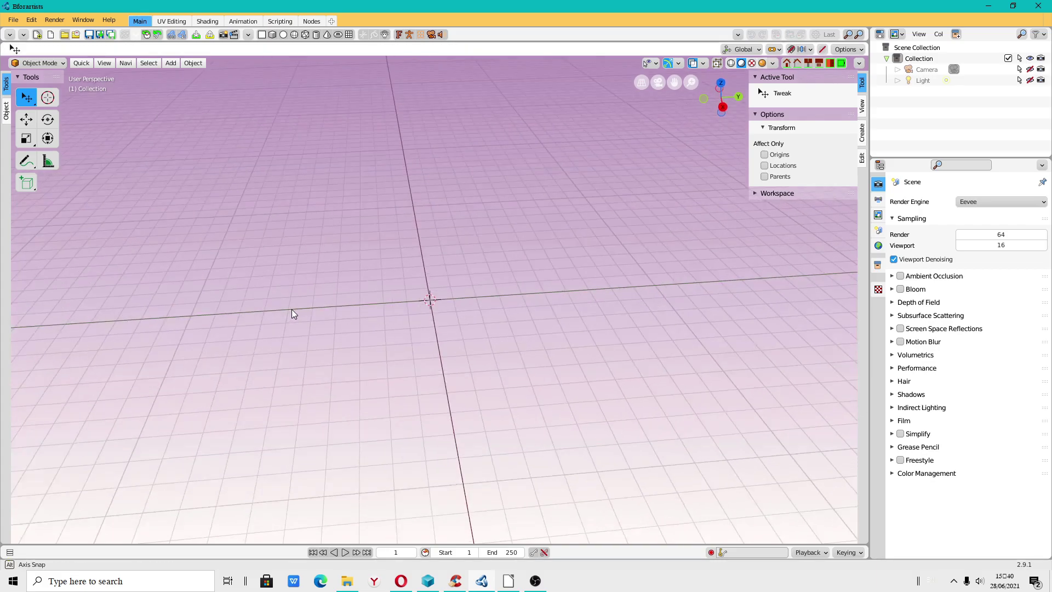
Zoom in on the cube and inspect the viewport shading and overlay popovers.
middle_drag(323, 300, 337, 122)
scroll(369, 266, up, 5)
scroll(369, 265, up, 4)
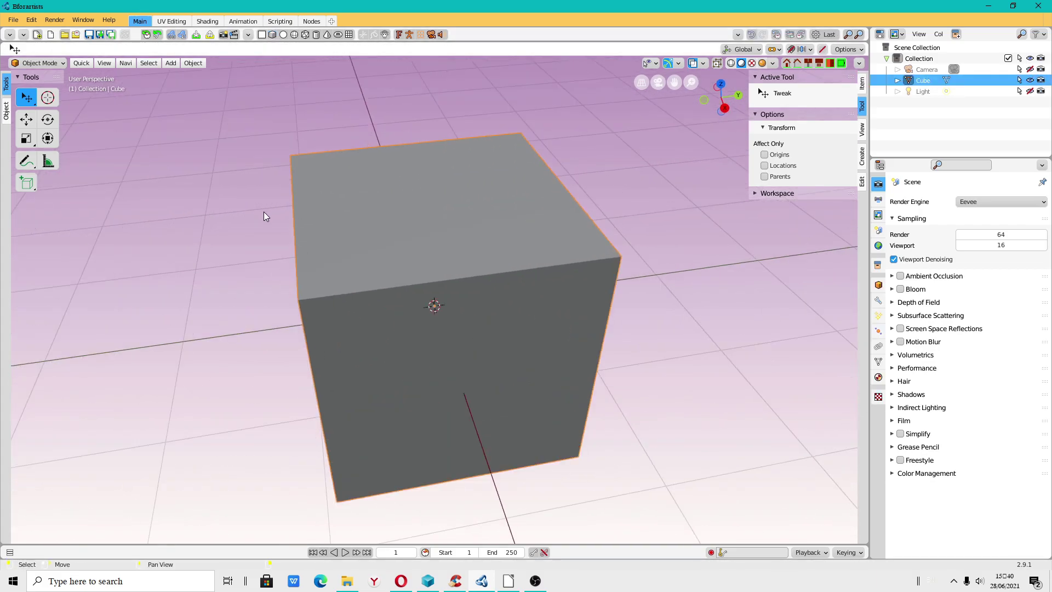
click(773, 63)
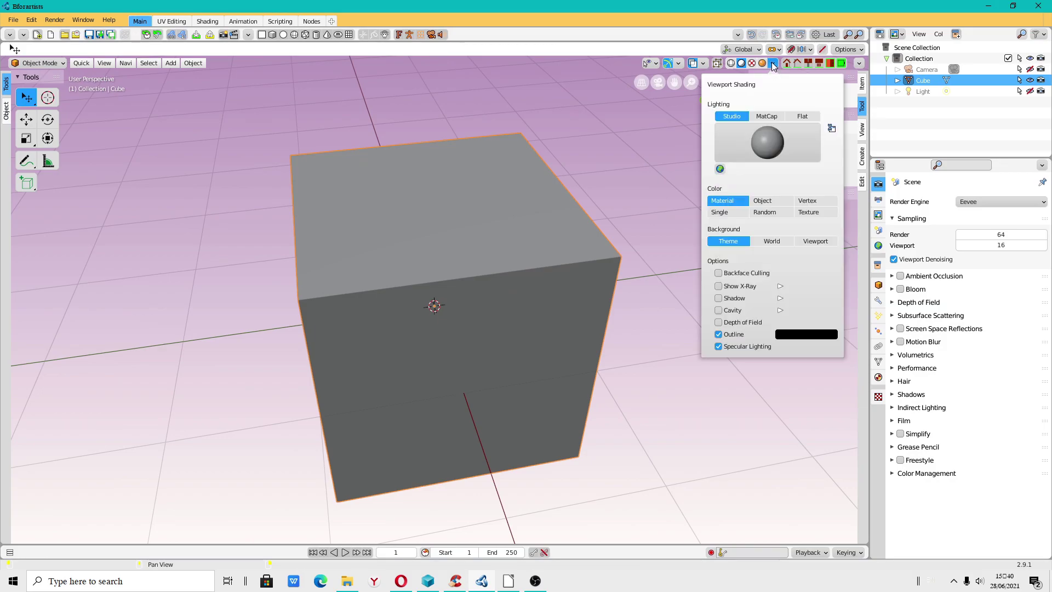
click(706, 64)
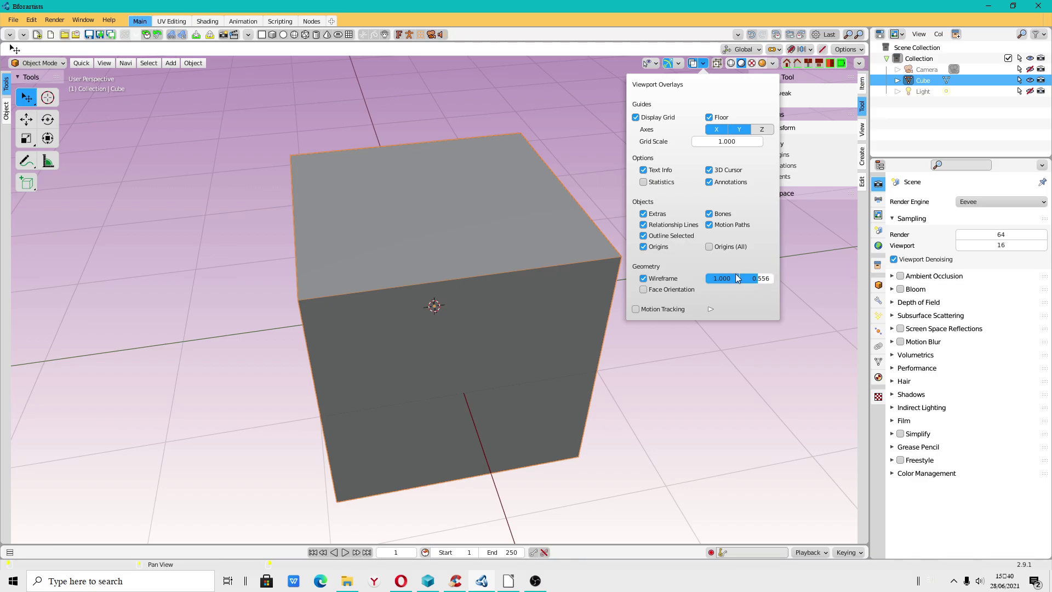
In Edit Mode, crease the cube's top edge, then return to Object Mode.
click(38, 63)
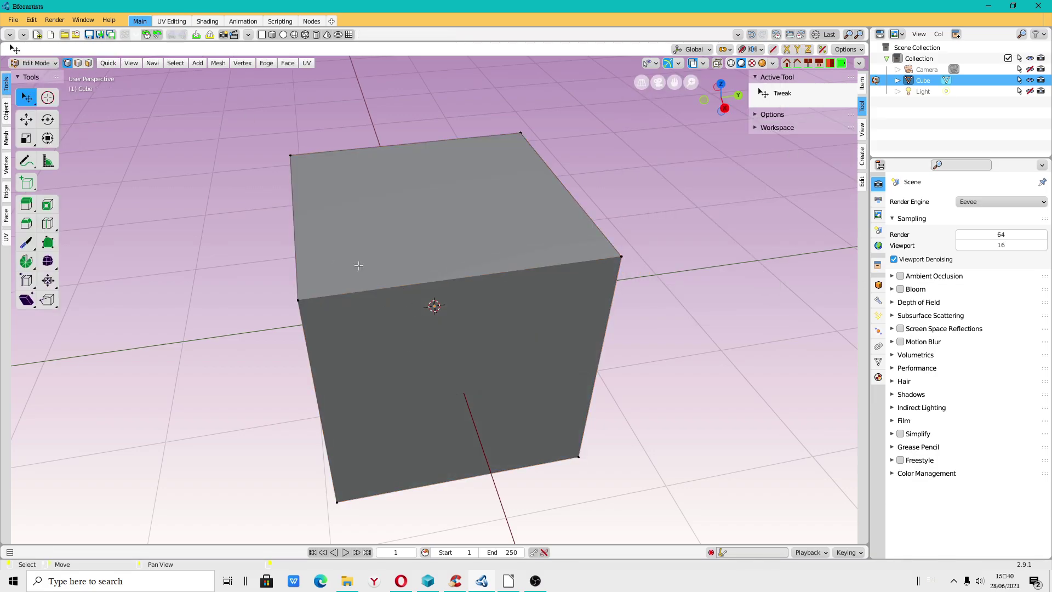
right_click(367, 294)
click(340, 398)
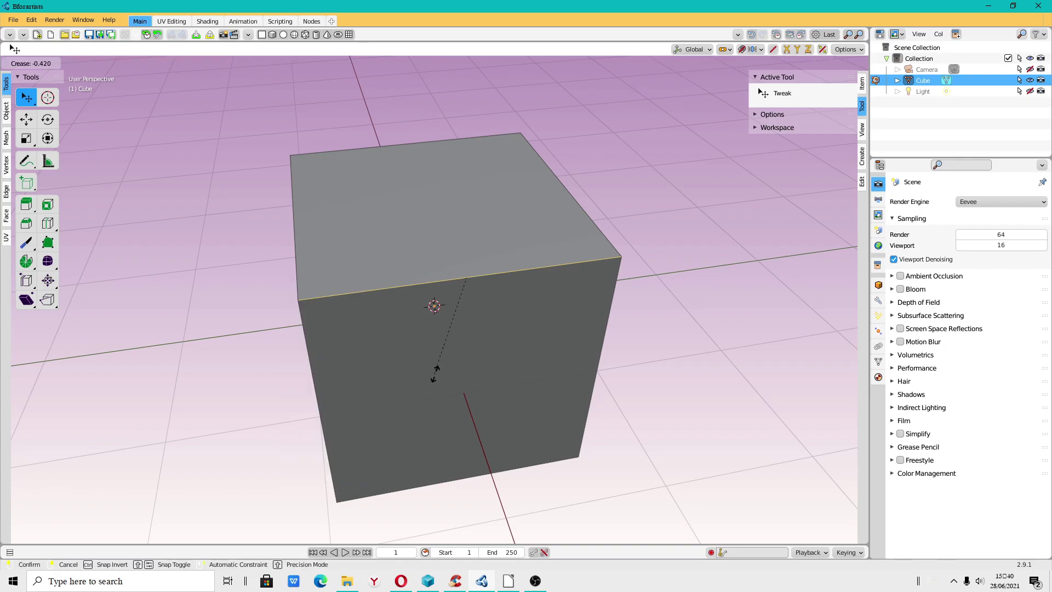
click(590, 360)
middle_drag(591, 360, 315, 250)
scroll(315, 250, down, 2)
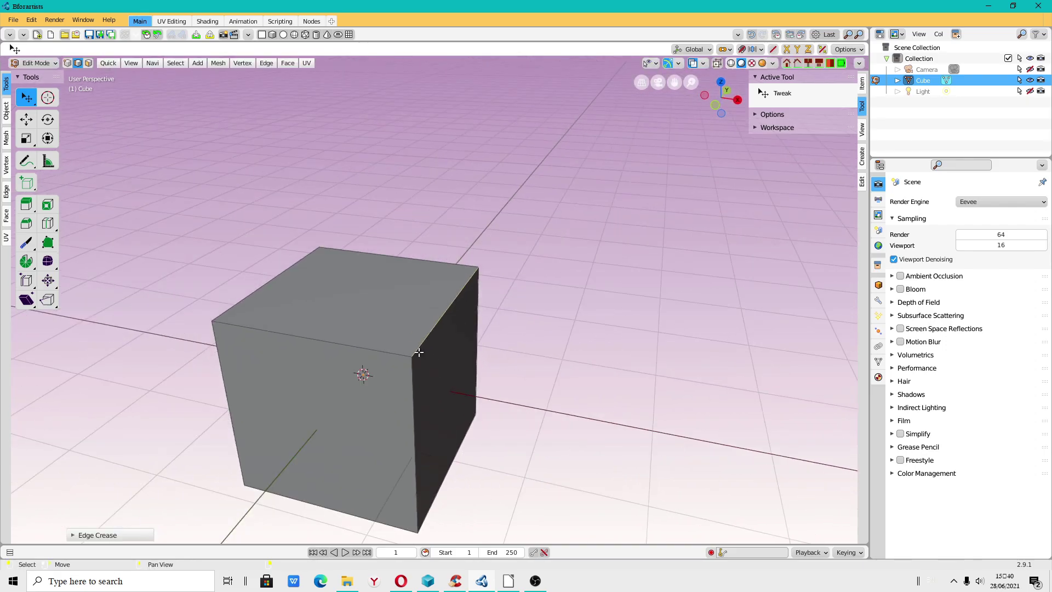
click(43, 65)
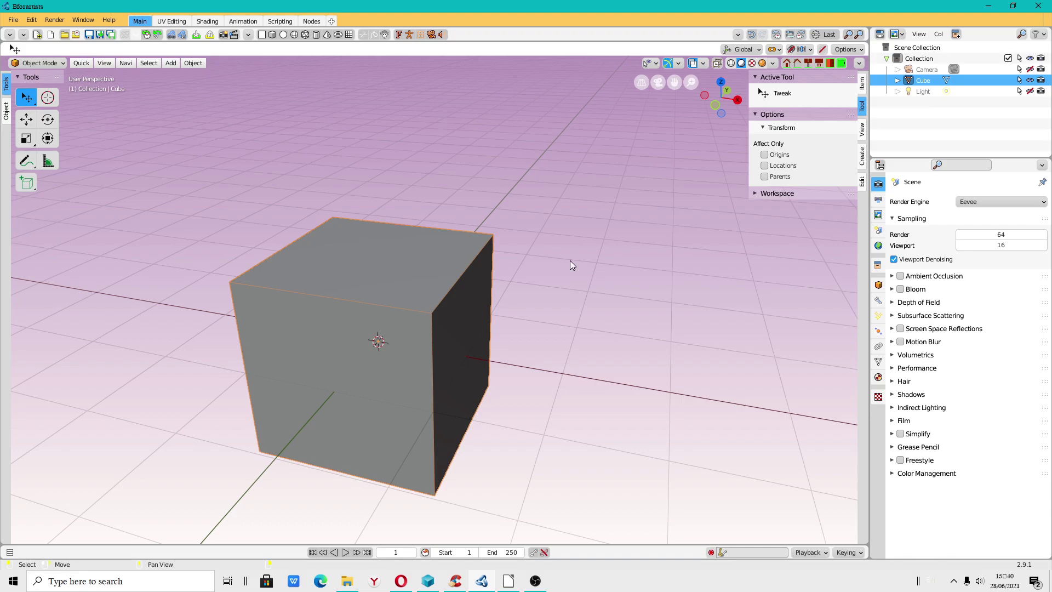
Add a Subdivision Surface modifier and enable On Cage in Edit Mode.
click(878, 301)
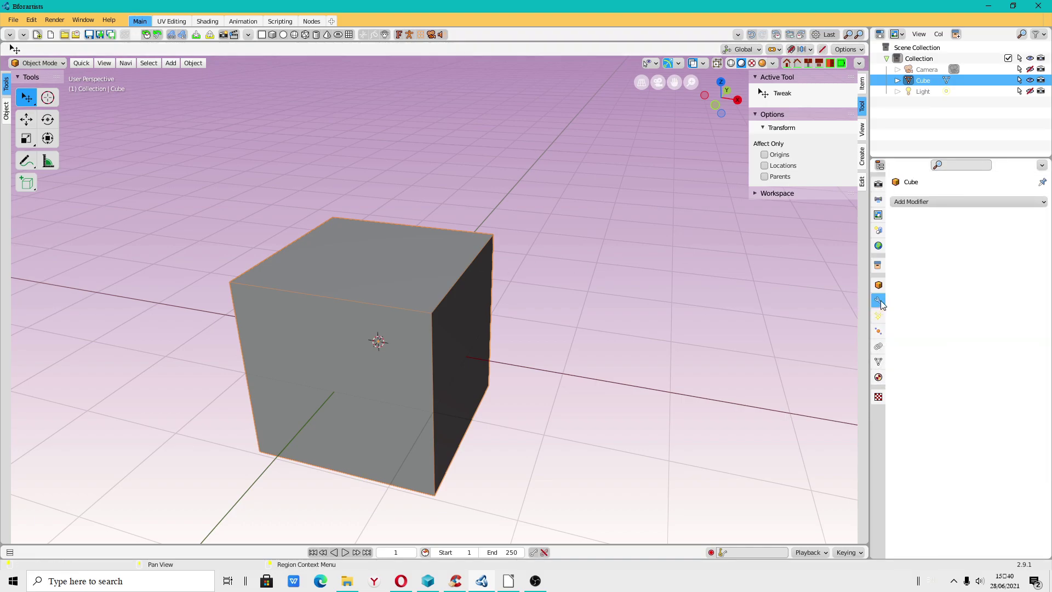
click(941, 202)
click(833, 401)
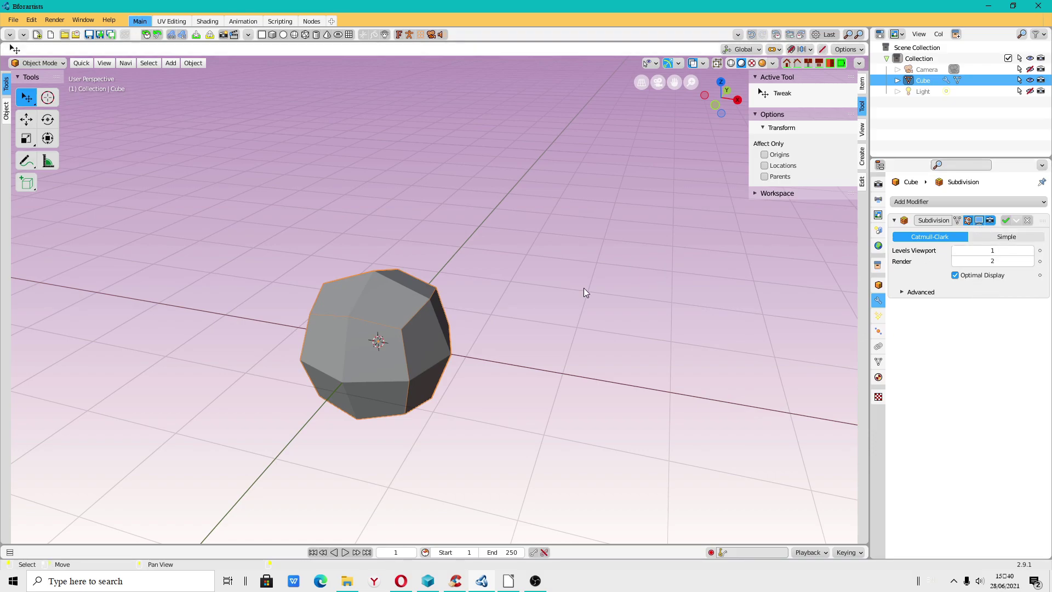
click(37, 62)
click(48, 86)
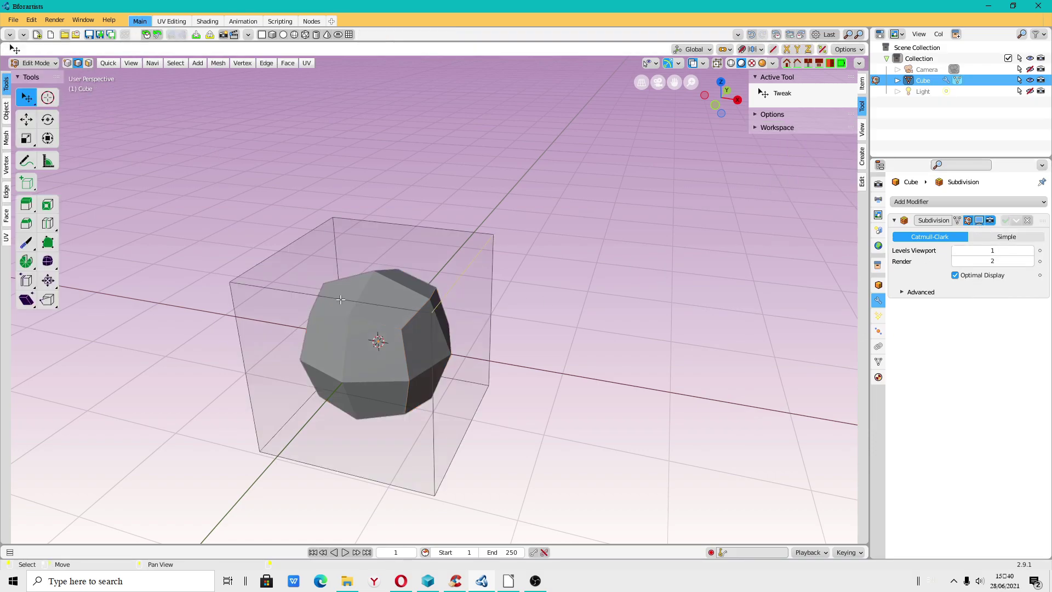
click(956, 219)
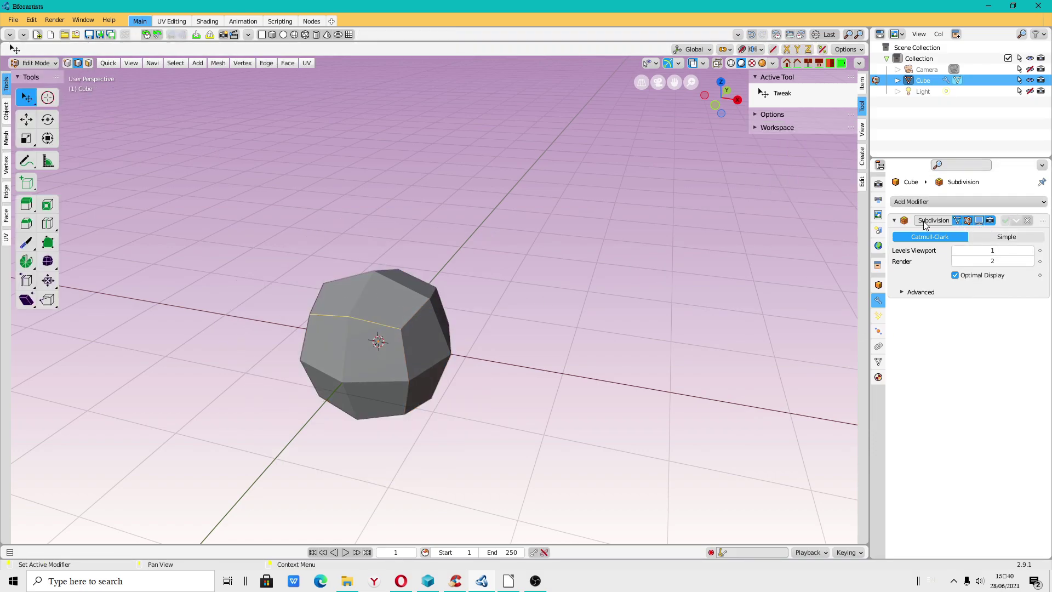
Cut an edge loop into the cube and move the end loop to lengthen it.
click(370, 324)
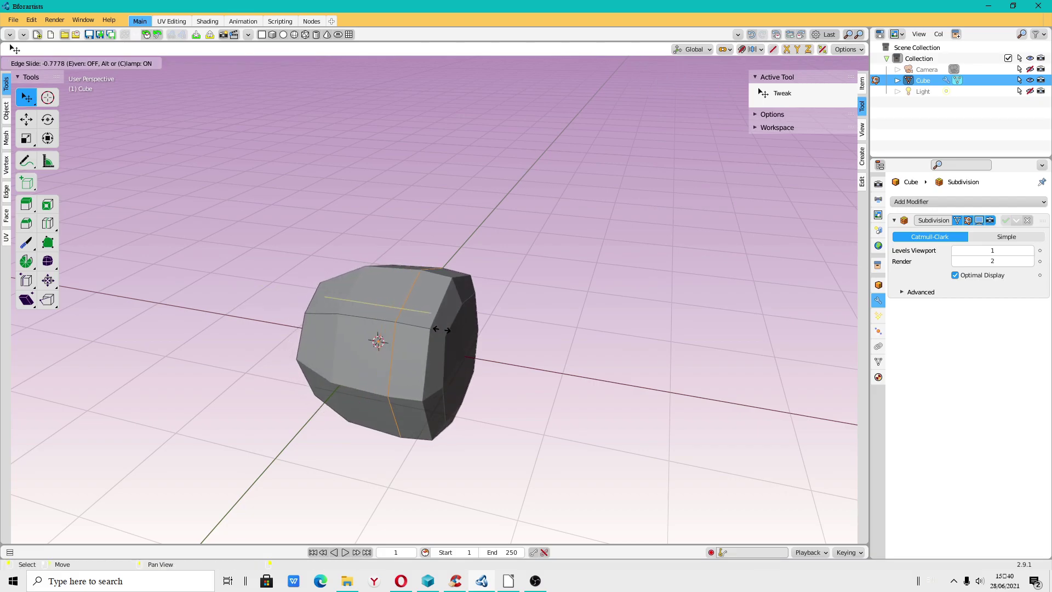
click(334, 303)
key(g)
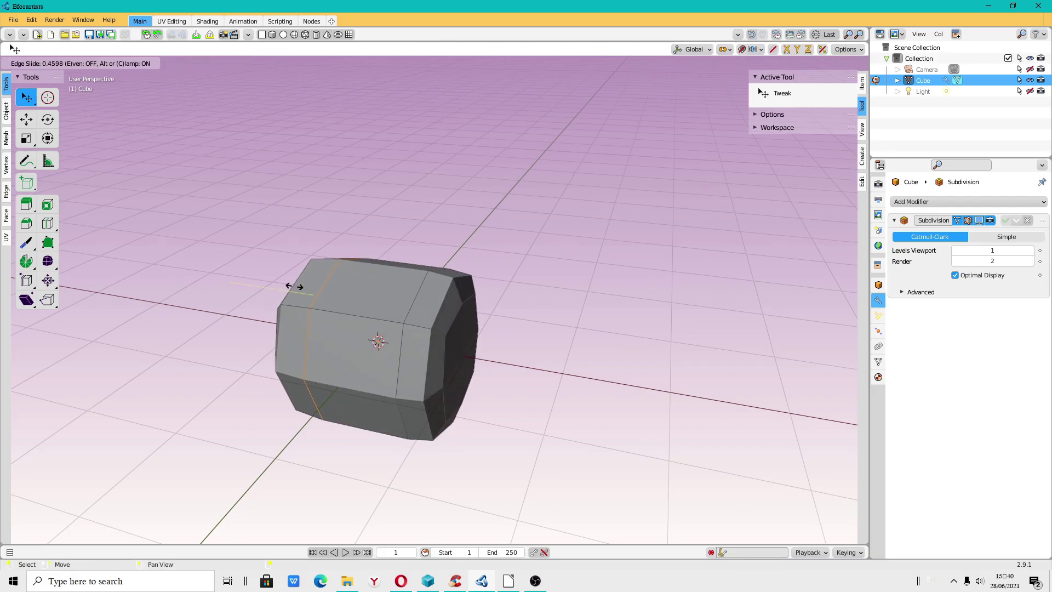
click(293, 284)
middle_drag(518, 349, 401, 322)
key(ctrl+r)
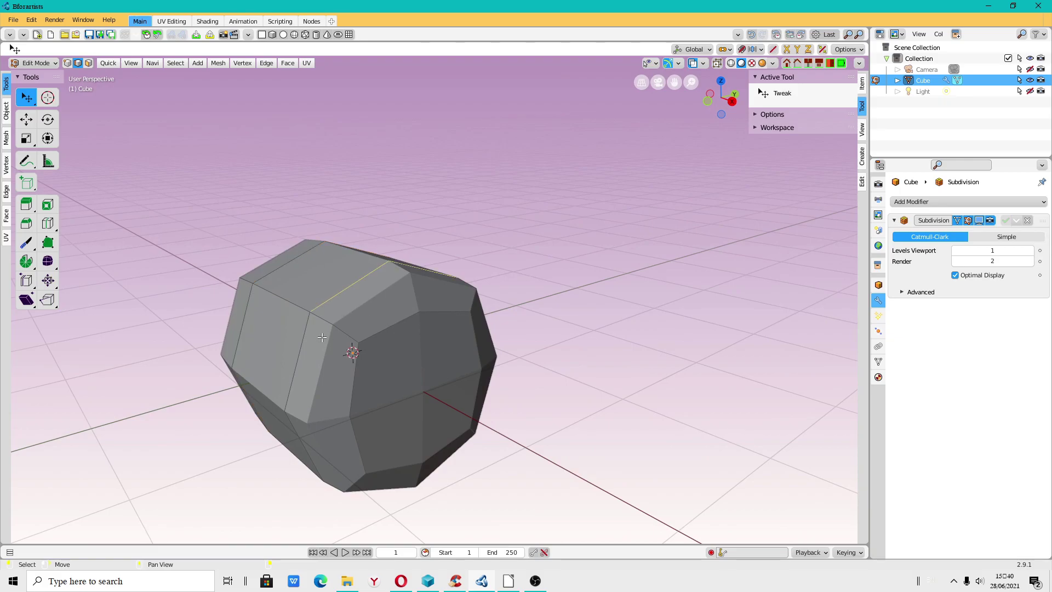
Fully crease the edge loop near the cube's end.
alt+click(304, 350)
right_click(303, 349)
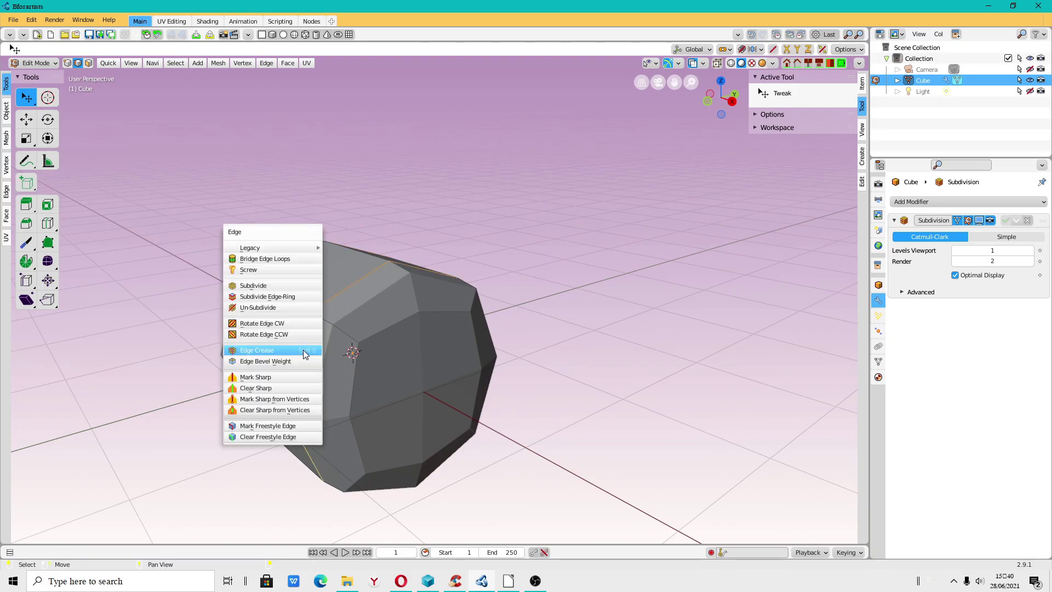
click(299, 366)
click(570, 334)
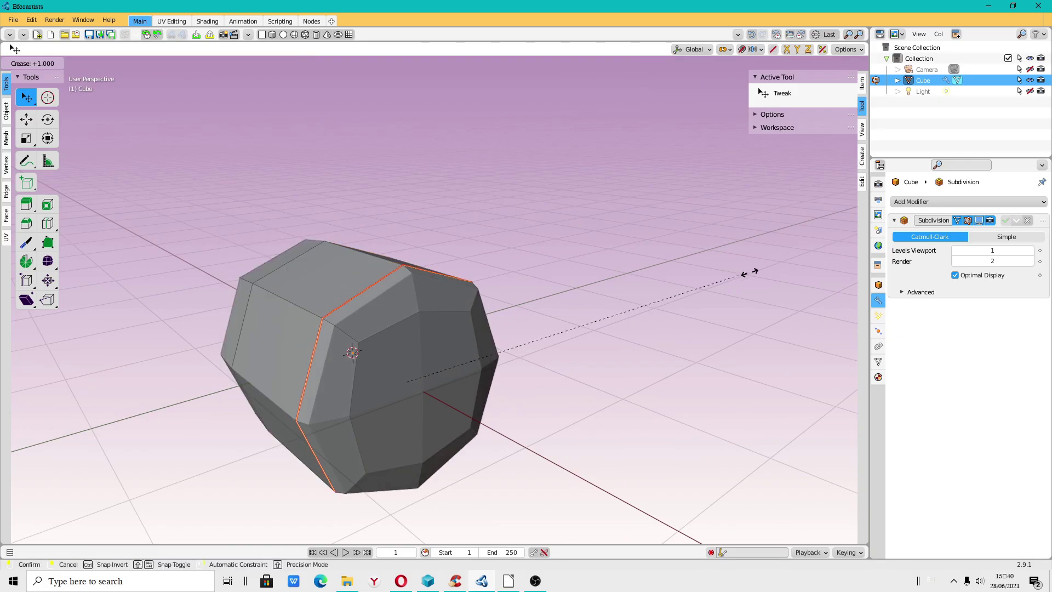
mouse_move(681, 305)
middle_down()
mouse_move(500, 317)
mouse_move(495, 422)
mouse_move(482, 462)
mouse_move(354, 364)
mouse_move(396, 280)
middle_up()
click(396, 280)
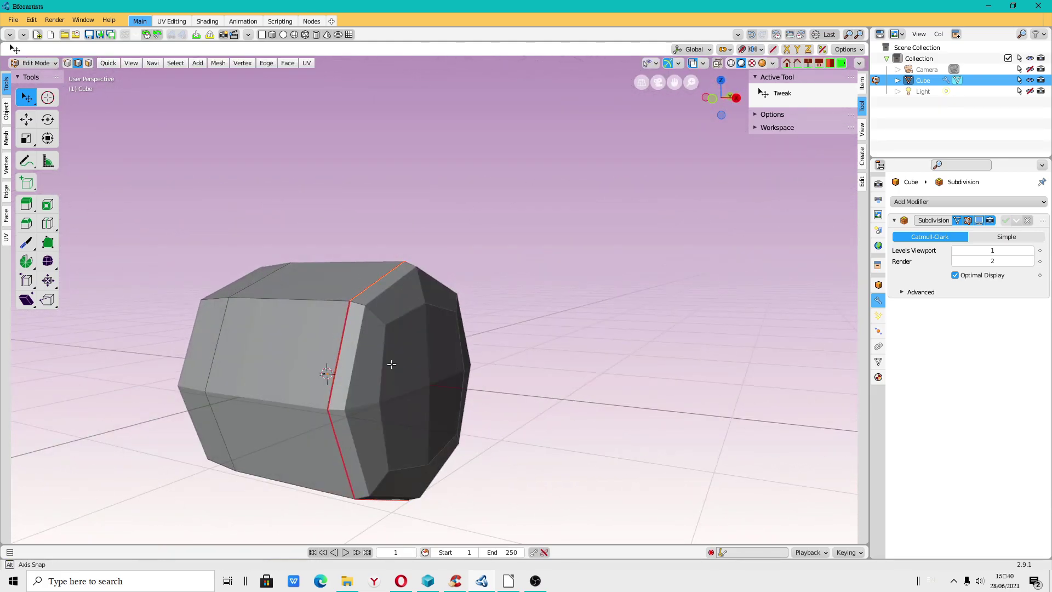
middle_drag(393, 364, 416, 417)
Set Subdivision viewport levels to 2 and mark the creased loop sharp.
click(1030, 251)
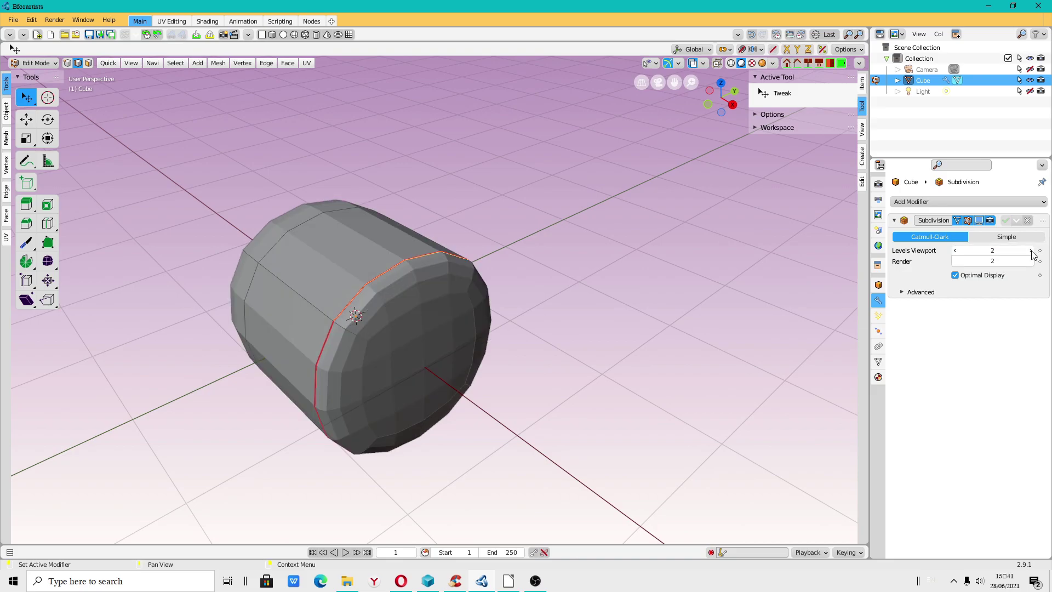
middle_drag(383, 329, 253, 353)
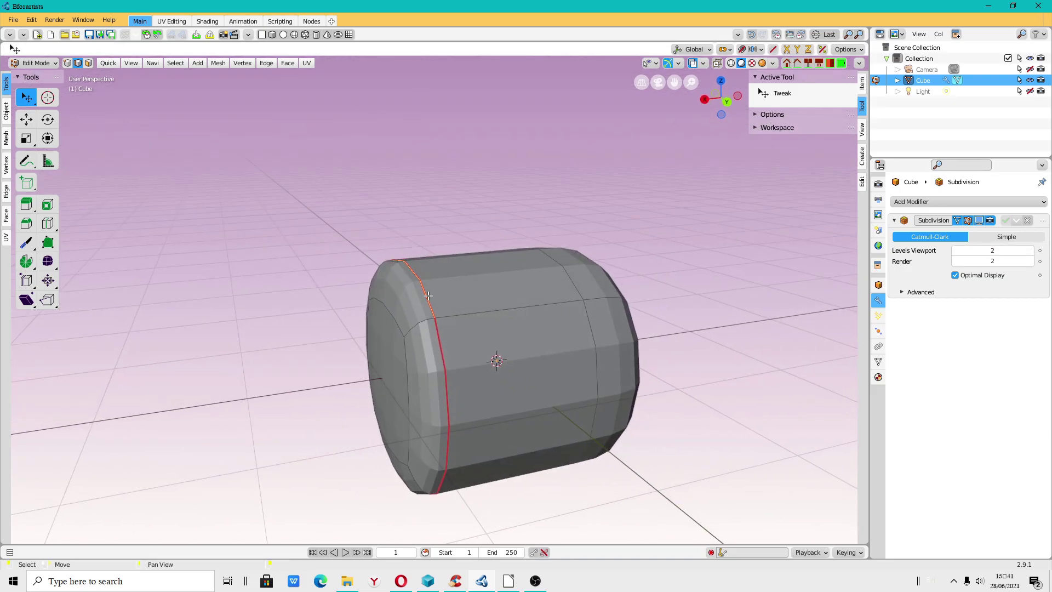
middle_drag(449, 347, 430, 308)
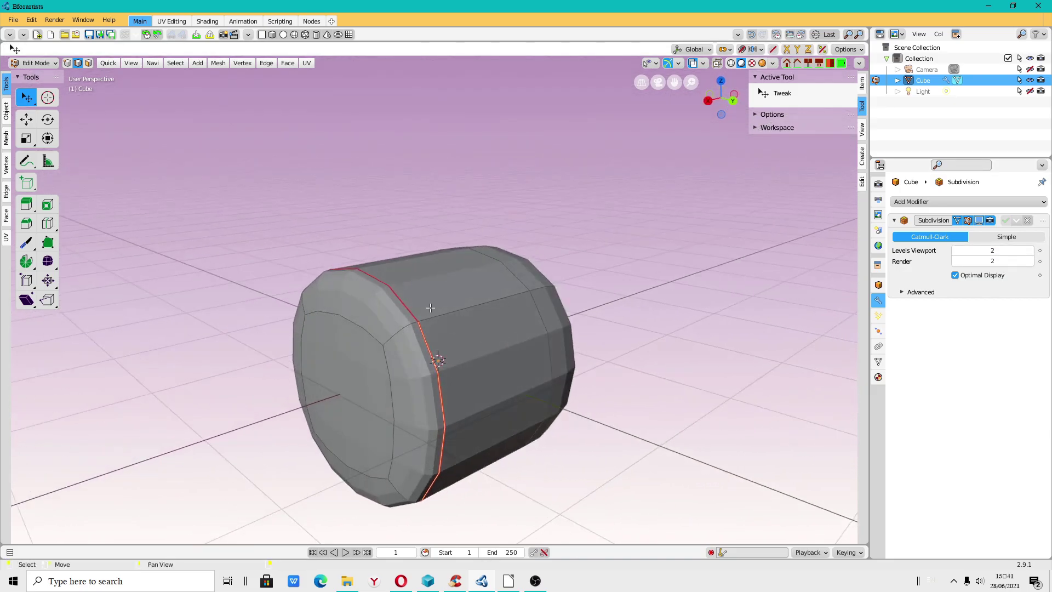
key(ctrl+e)
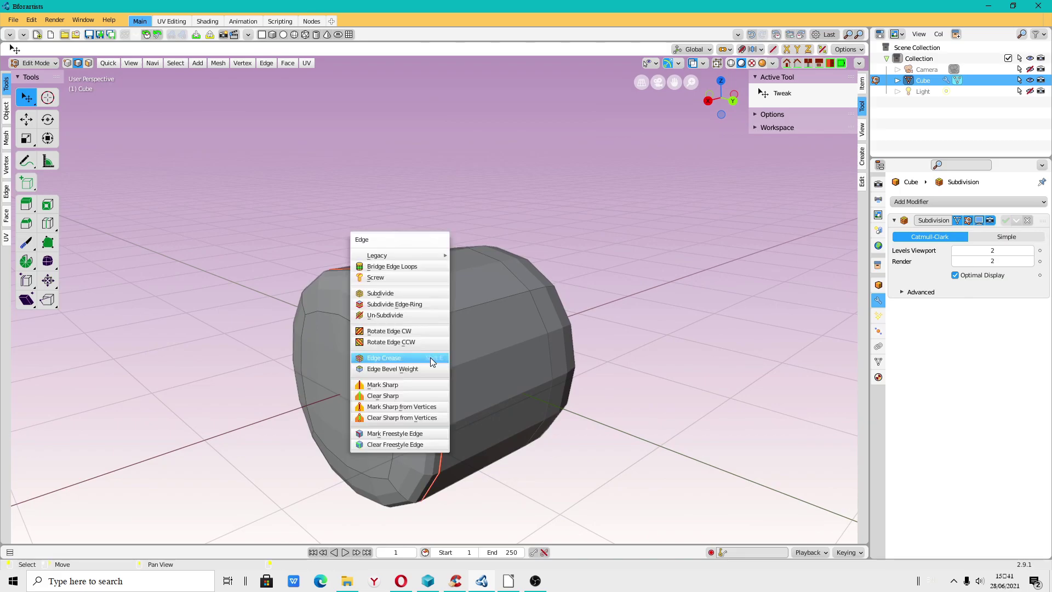
click(420, 387)
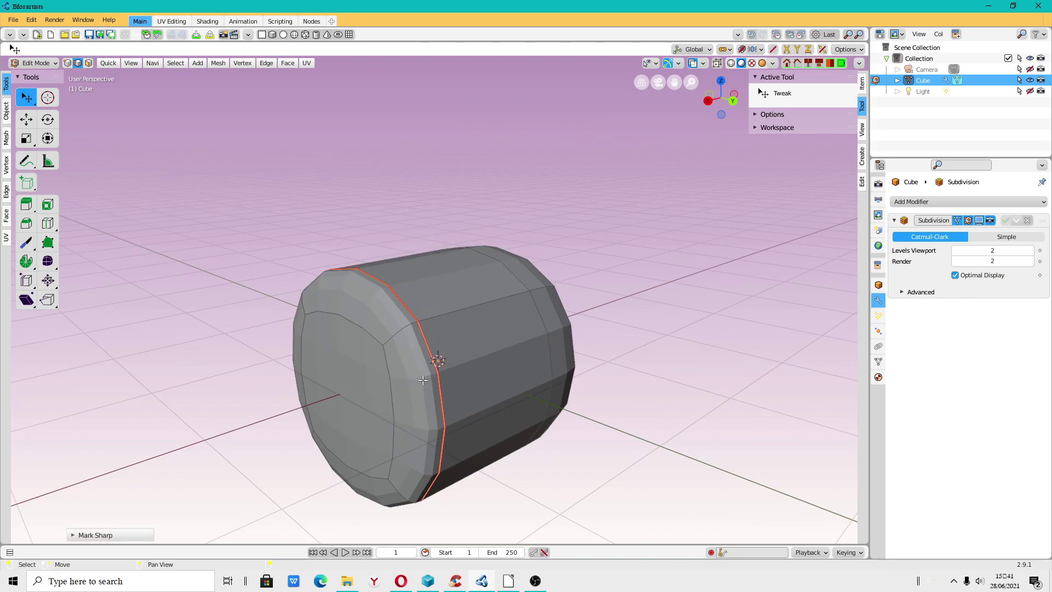
Select another edge loop, start a crease on it, and cancel it.
alt+click(553, 427)
mouse_move(559, 434)
middle_down()
mouse_move(519, 329)
mouse_move(597, 446)
mouse_move(376, 348)
middle_up()
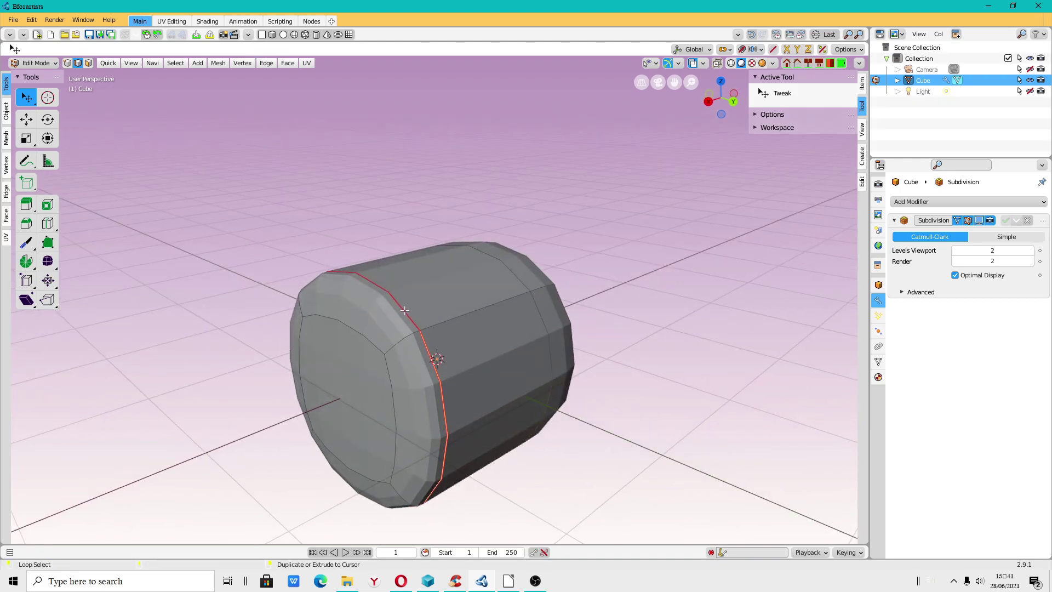
key(ctrl+e)
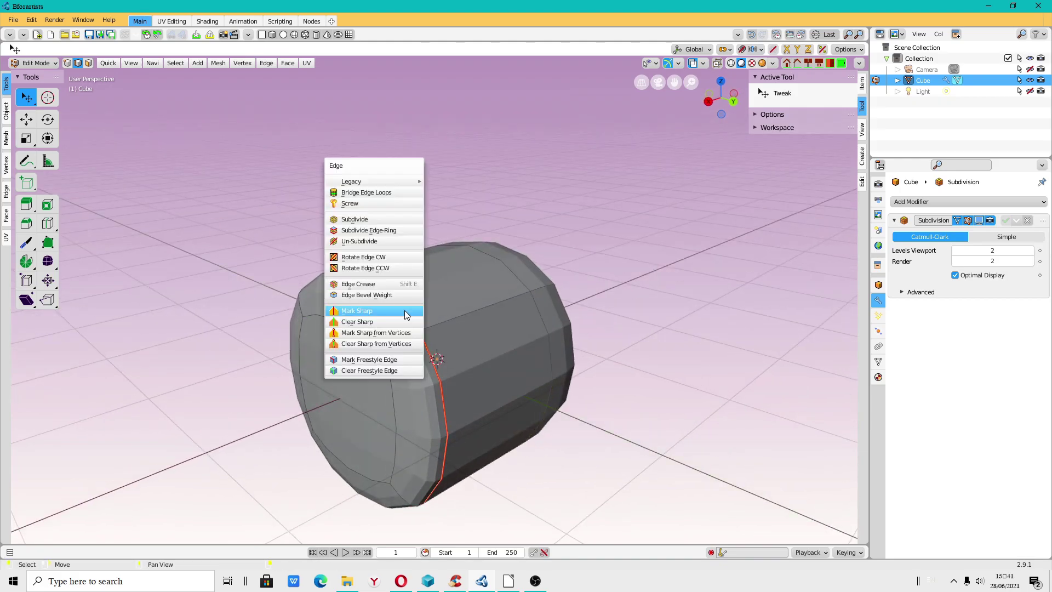
click(382, 284)
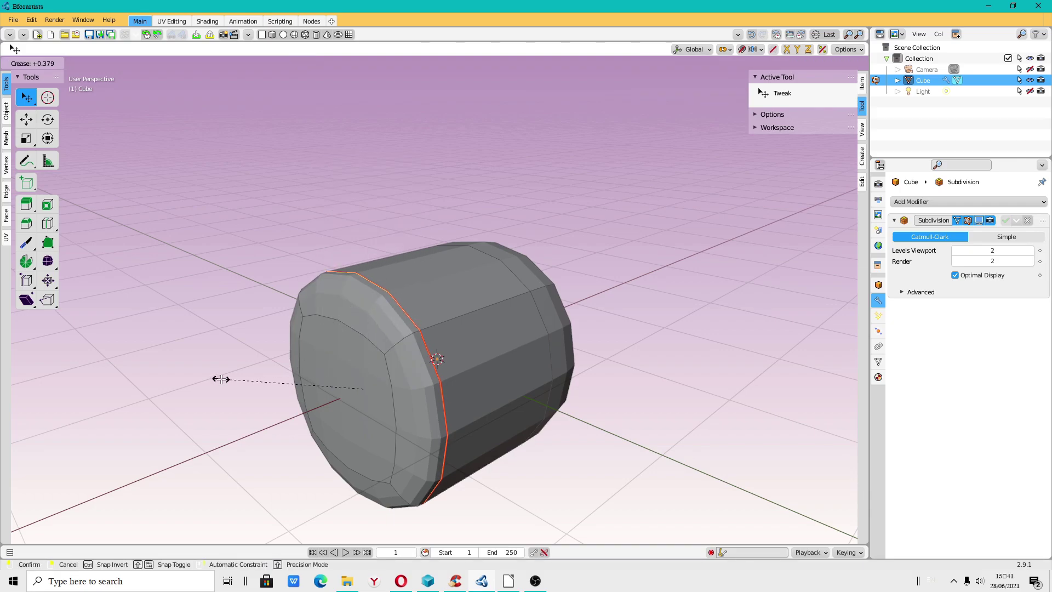
key(Escape)
click(367, 344)
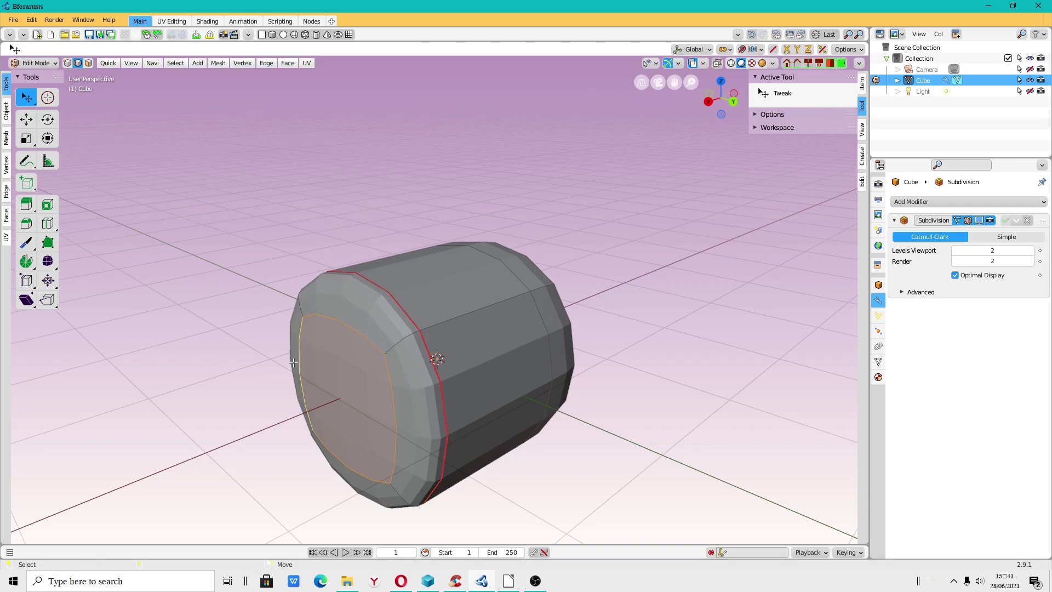
Crease the end-cap edges of the cylinder, then deselect everything.
key(ctrl+e)
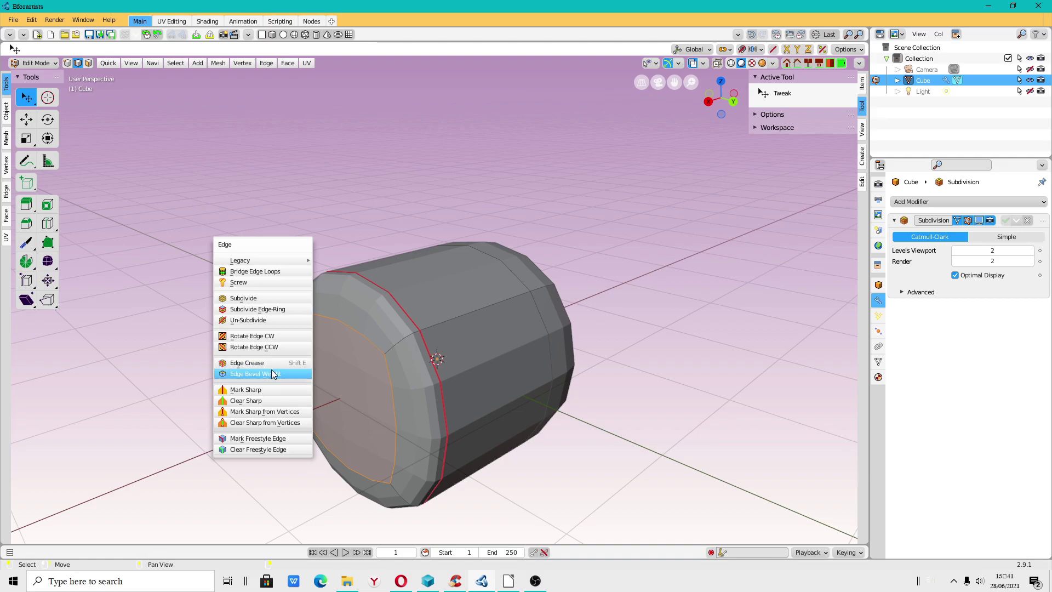
click(272, 368)
click(311, 346)
middle_drag(311, 347, 555, 340)
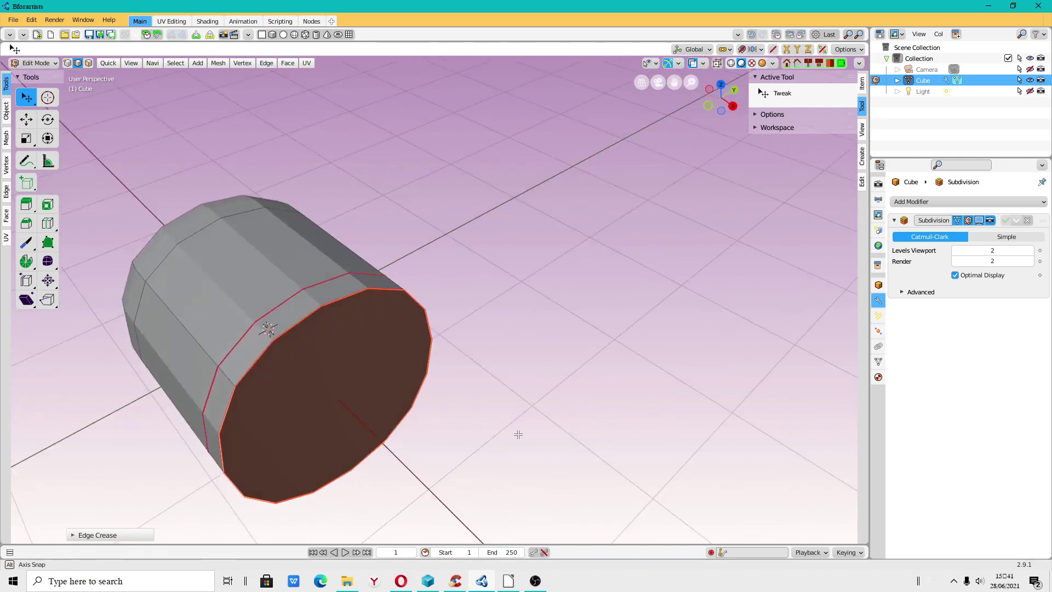
key(alt+a)
click(44, 63)
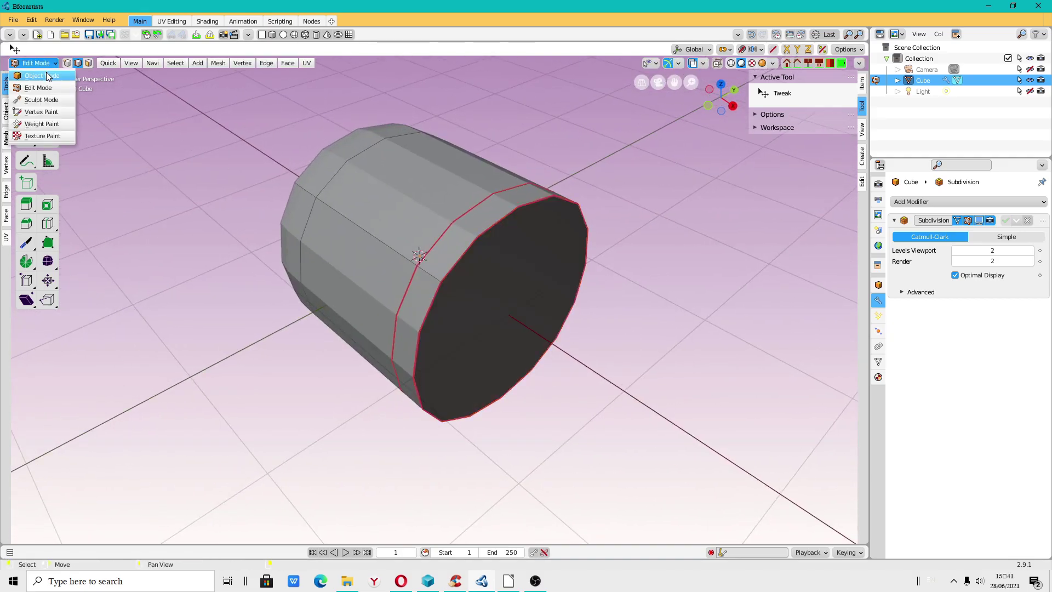
Return to Object Mode and shade the cylinder smooth.
click(46, 76)
mouse_move(621, 361)
middle_down()
mouse_move(618, 296)
mouse_move(550, 326)
mouse_move(482, 379)
middle_up()
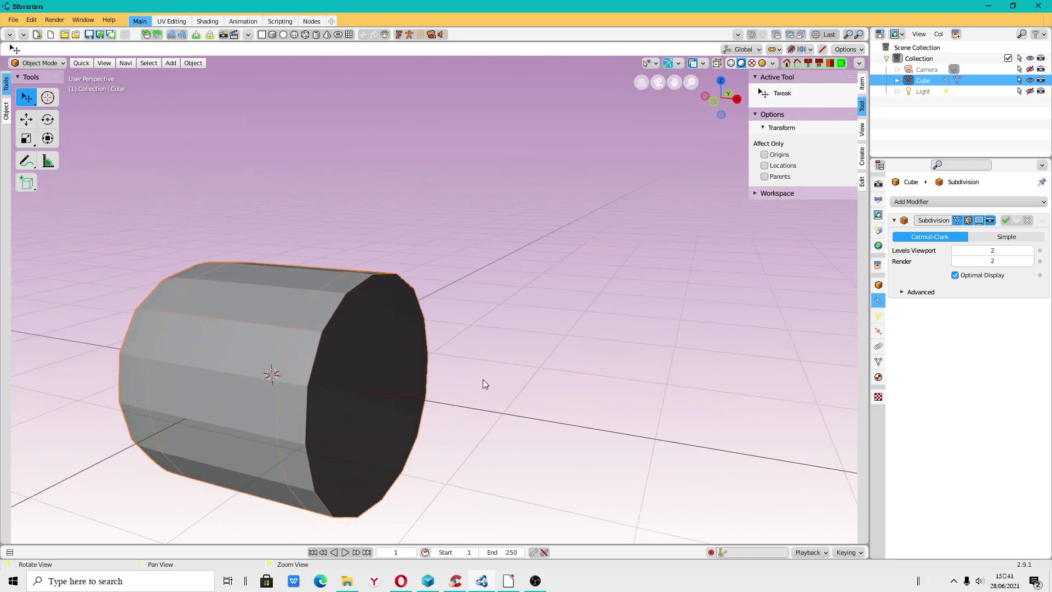
click(193, 63)
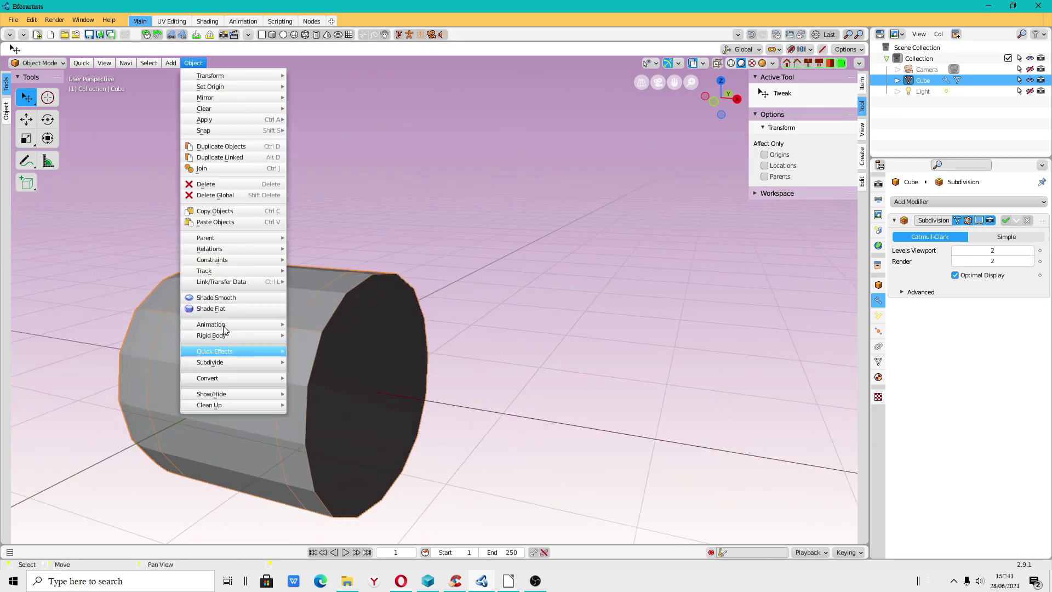
click(216, 297)
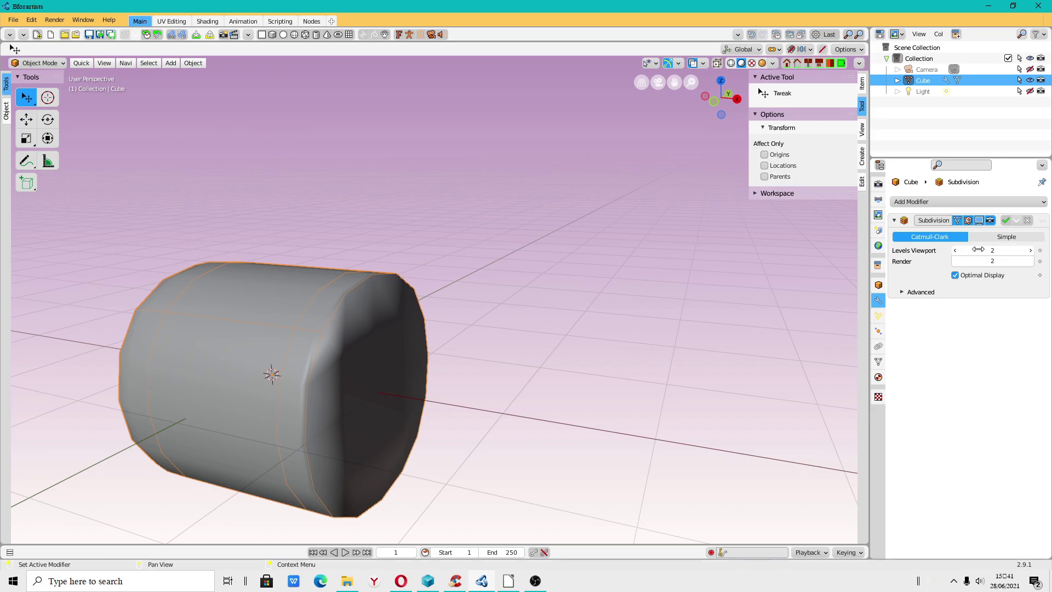
Raise Subdivision viewport levels to 3 and check the mesh's Auto Smooth normals settings.
click(1029, 252)
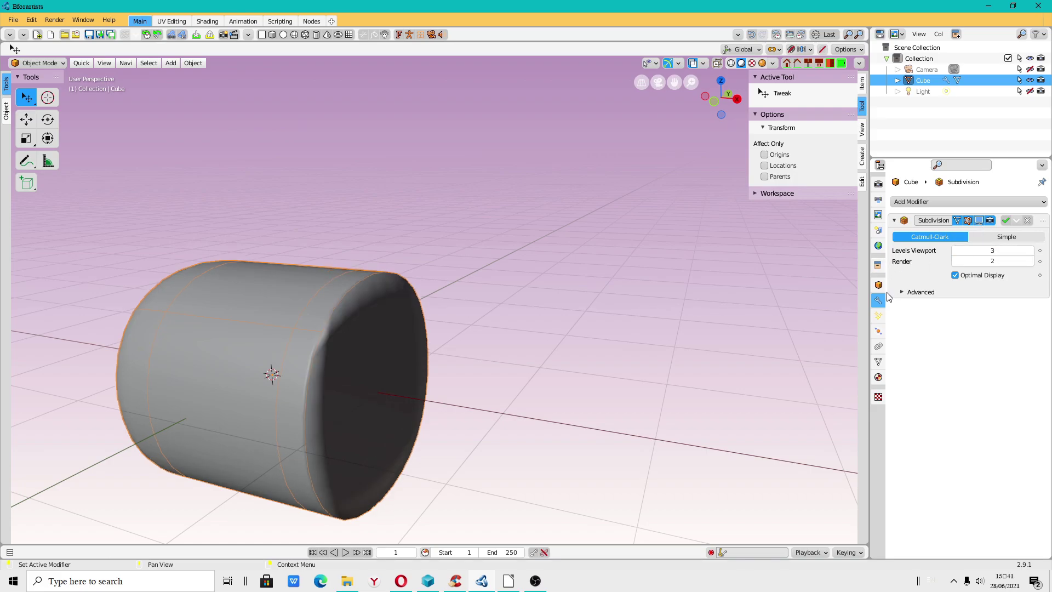
click(880, 361)
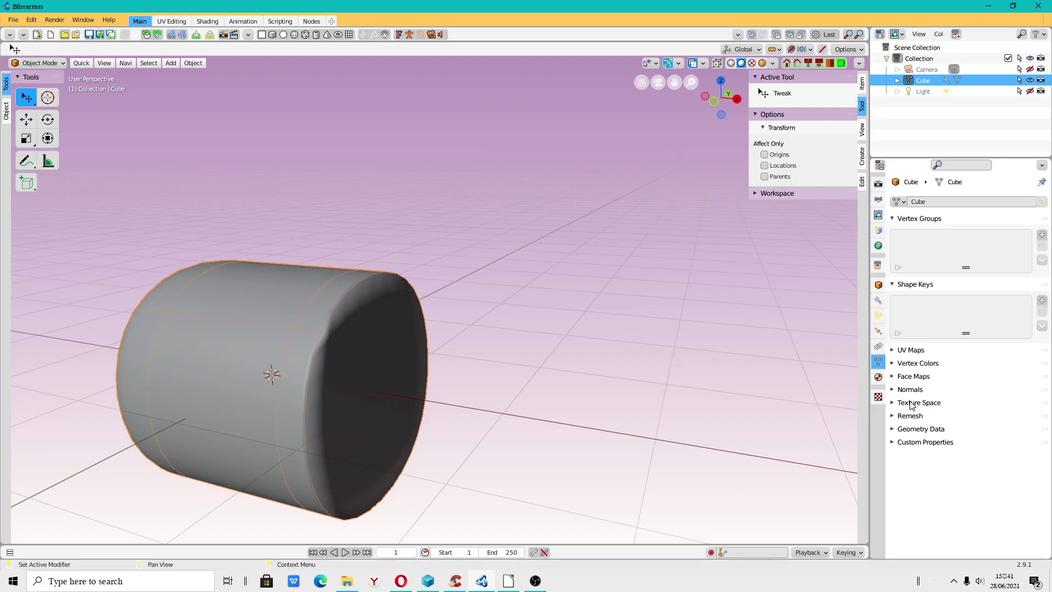
click(910, 390)
mouse_move(416, 362)
middle_down()
mouse_move(274, 338)
mouse_move(345, 331)
mouse_move(704, 352)
mouse_move(779, 312)
mouse_move(572, 325)
mouse_move(659, 313)
mouse_move(568, 294)
middle_up()
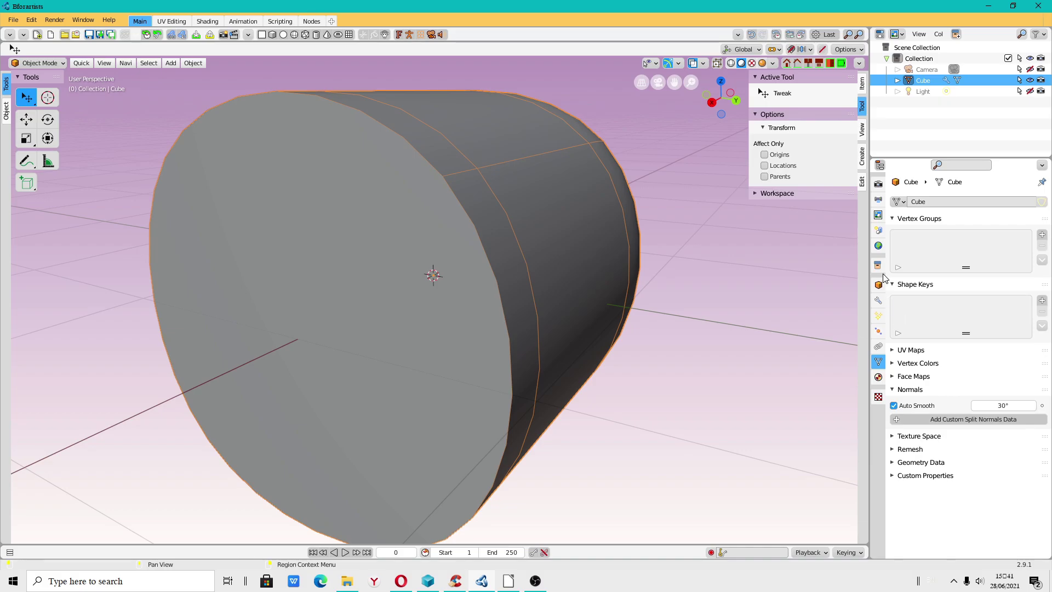
Toggle the modifier's Optimal Display off and back on to compare the wireframe.
click(878, 300)
click(963, 280)
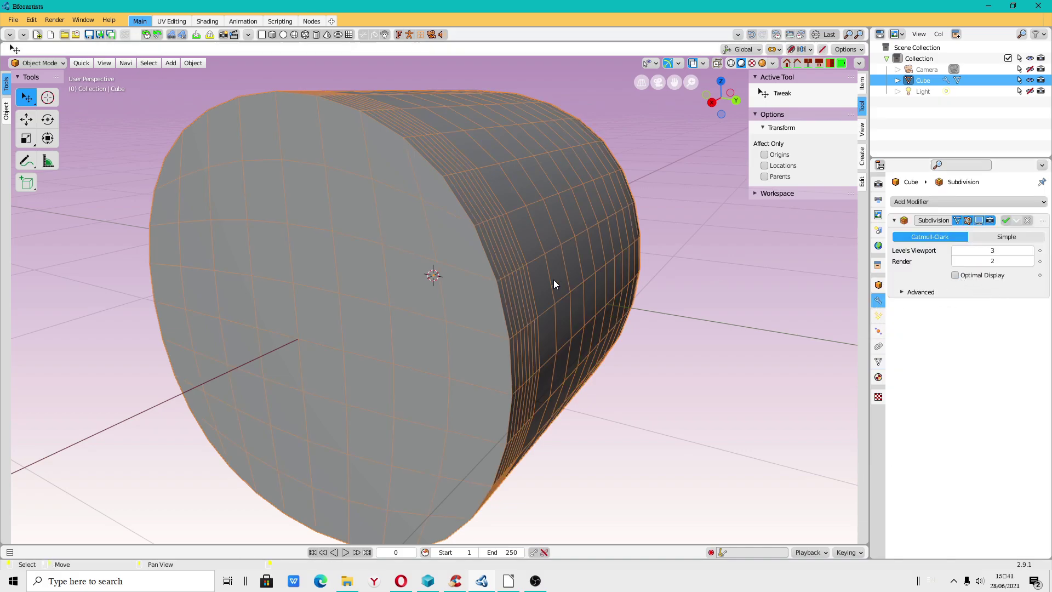
scroll(553, 279, down, 3)
mouse_move(553, 279)
middle_down()
mouse_move(600, 369)
mouse_move(758, 369)
mouse_move(612, 354)
middle_up()
scroll(461, 337, up, 3)
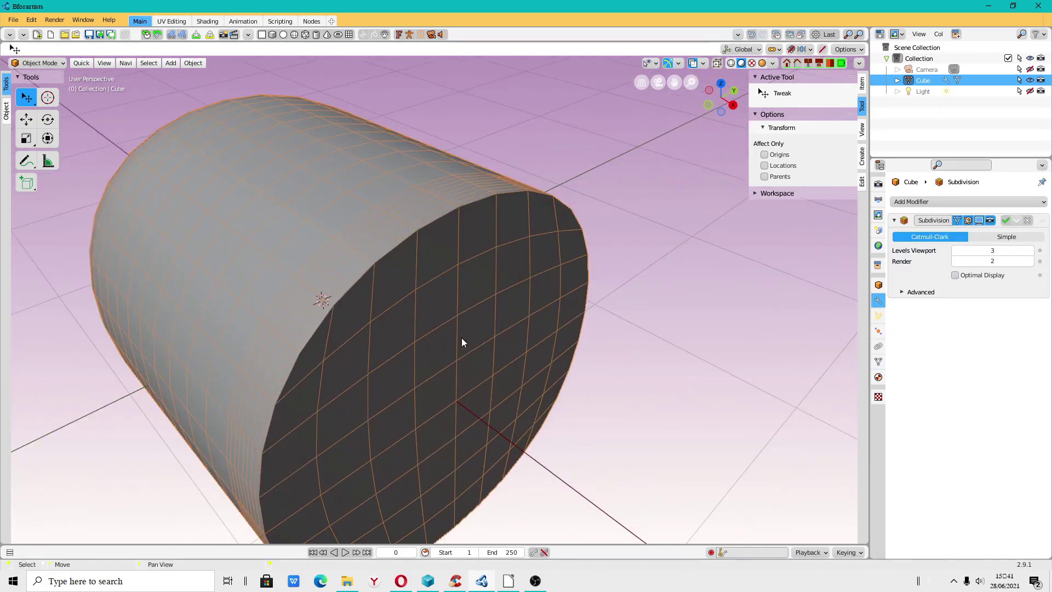
middle_drag(461, 337, 476, 337)
scroll(575, 336, down, 4)
scroll(692, 330, up, 3)
click(955, 275)
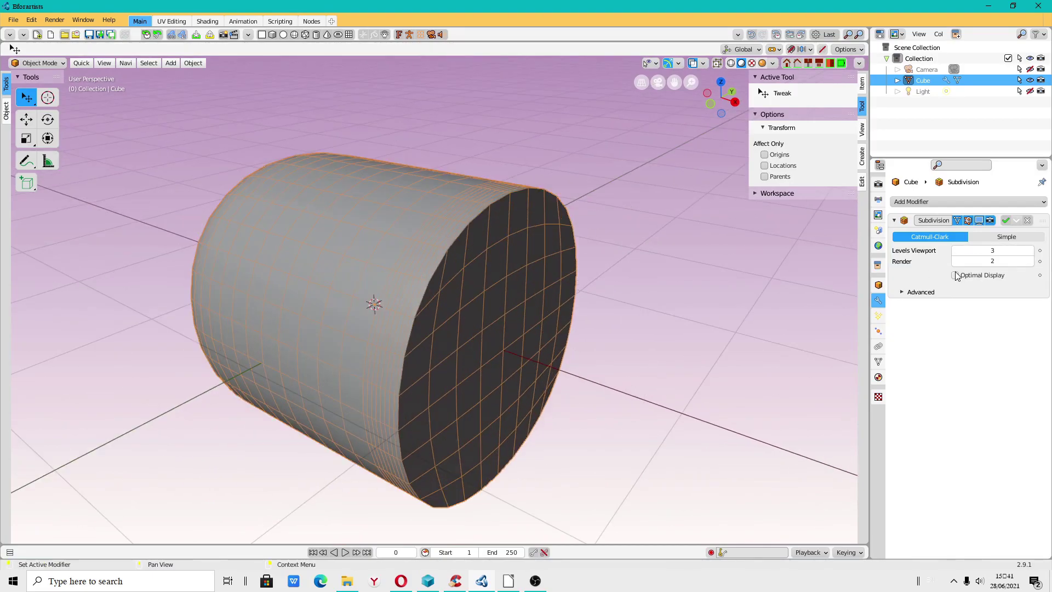
scroll(435, 268, up, 4)
scroll(489, 281, down, 3)
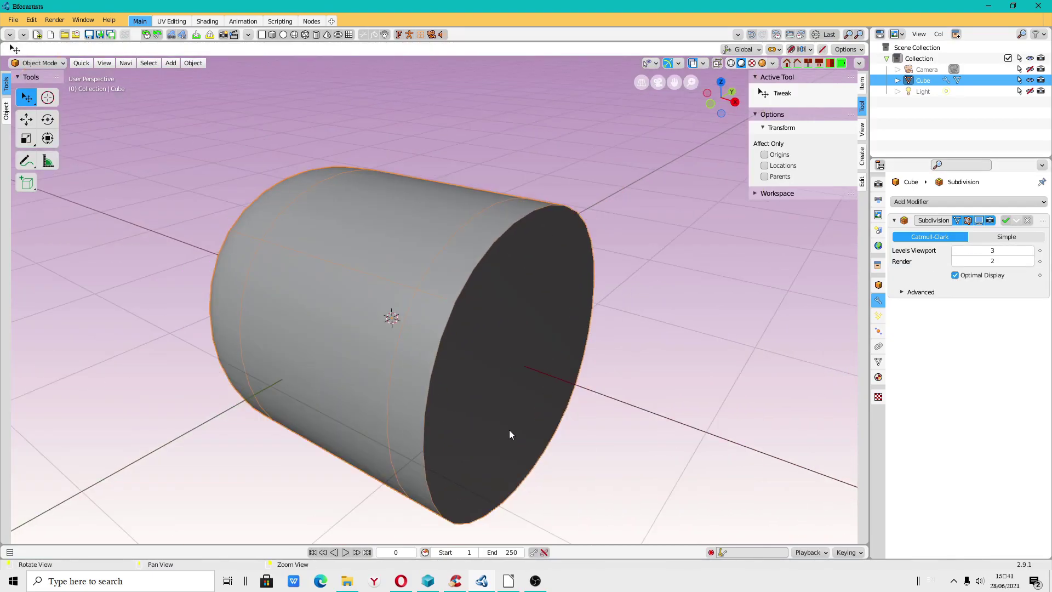
middle_drag(510, 431, 498, 405)
click(39, 63)
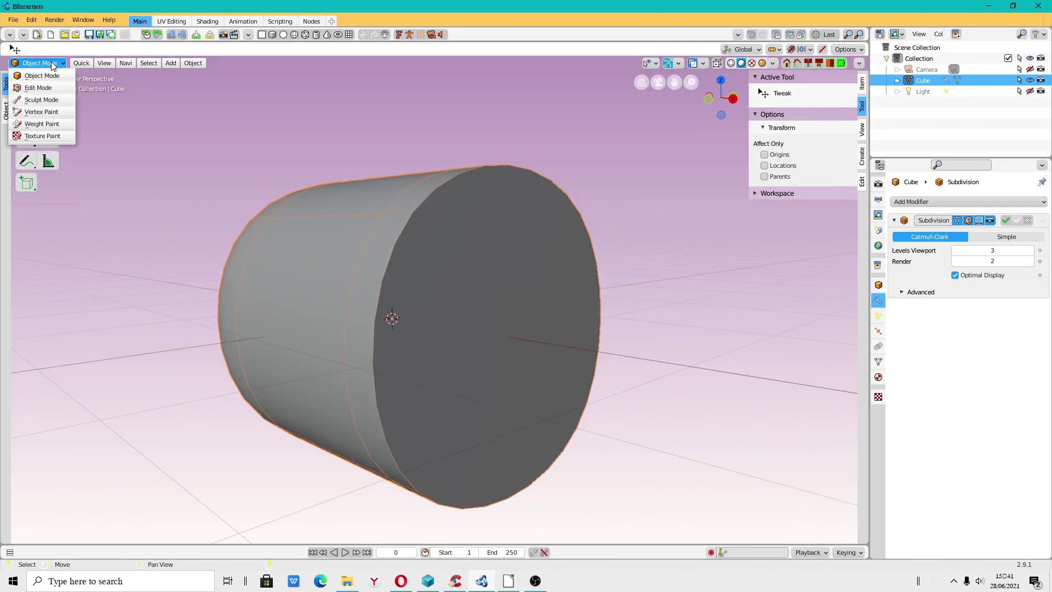
Crease the edges of the cylinder's end face, then return to Object Mode.
click(38, 87)
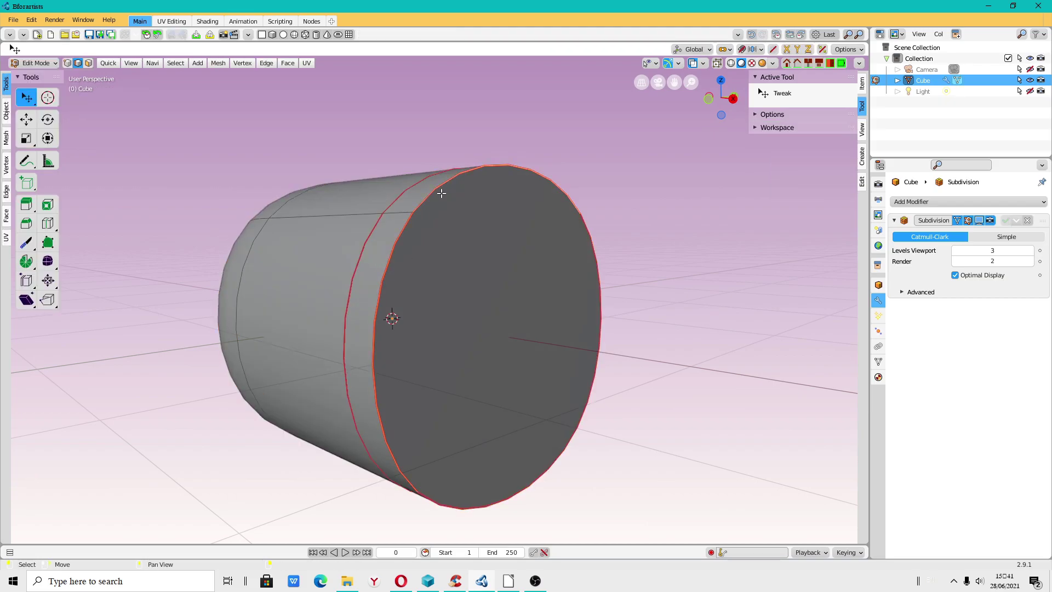
middle_drag(460, 231, 426, 282)
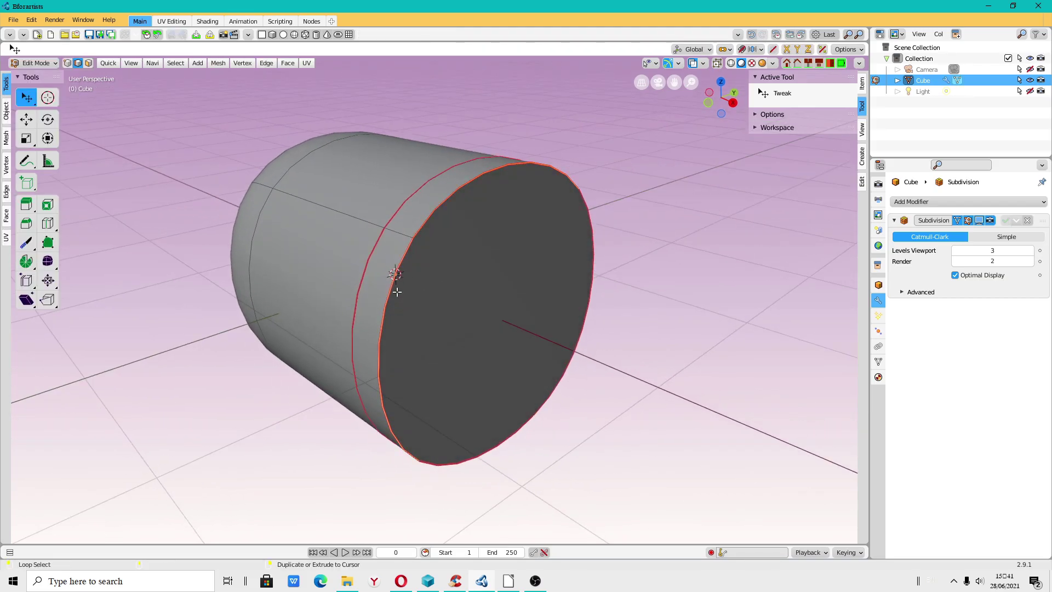
alt+click(601, 264)
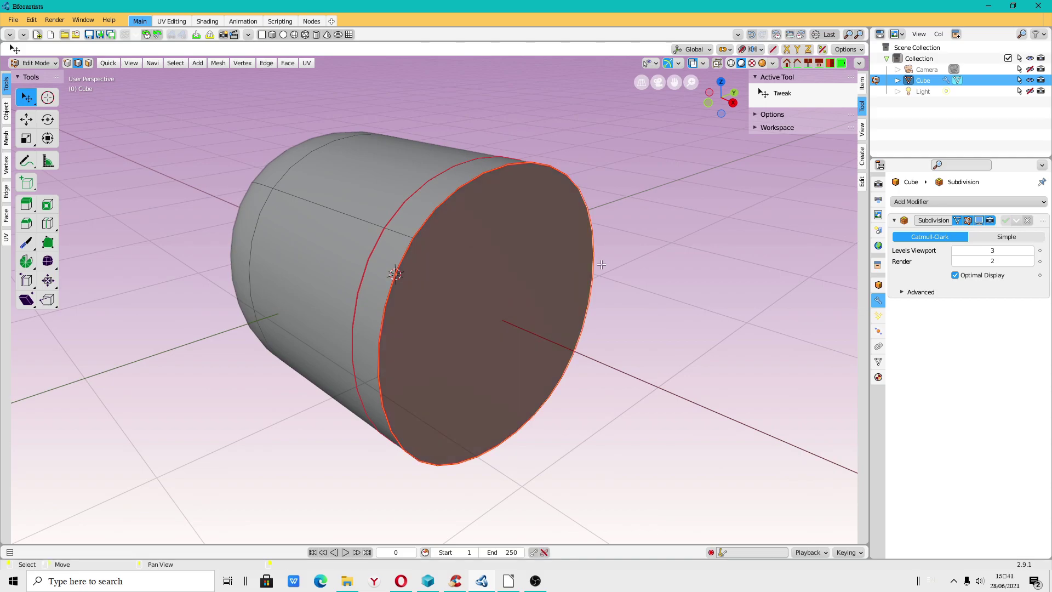
key(ctrl+e)
click(600, 264)
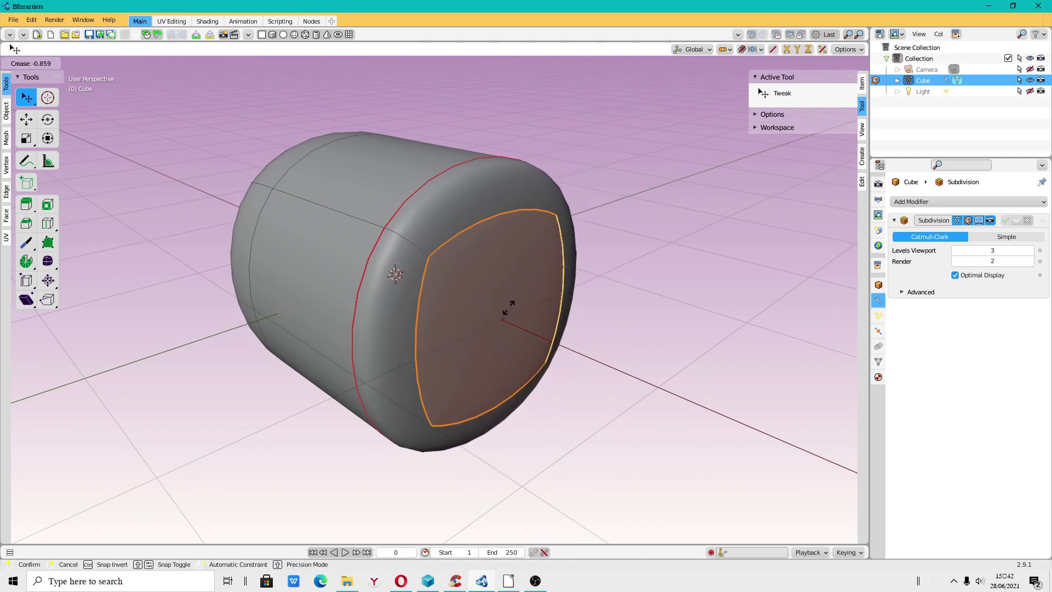
click(538, 306)
middle_drag(538, 305, 319, 324)
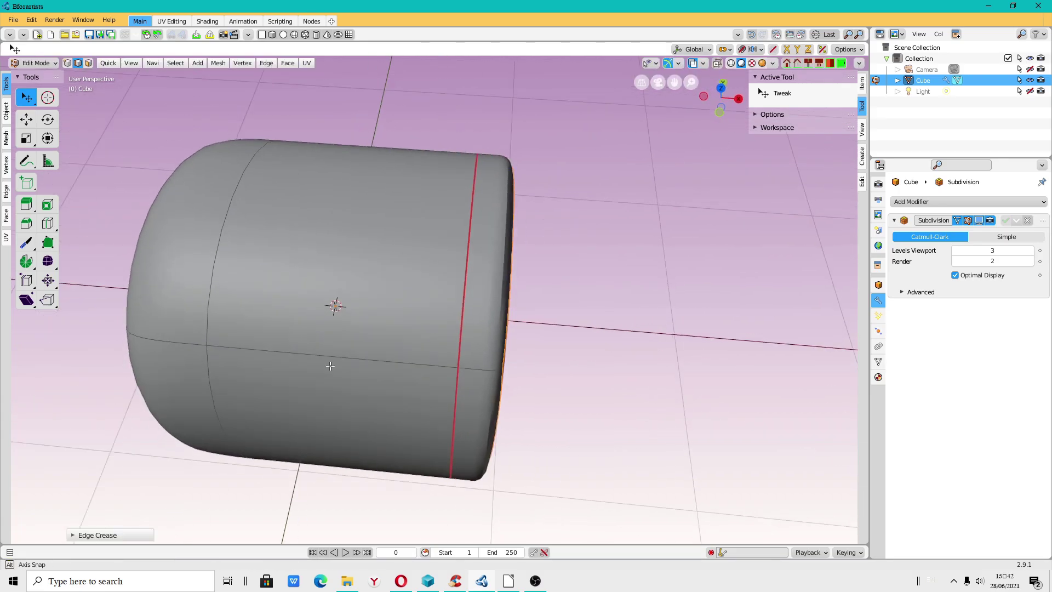
click(36, 62)
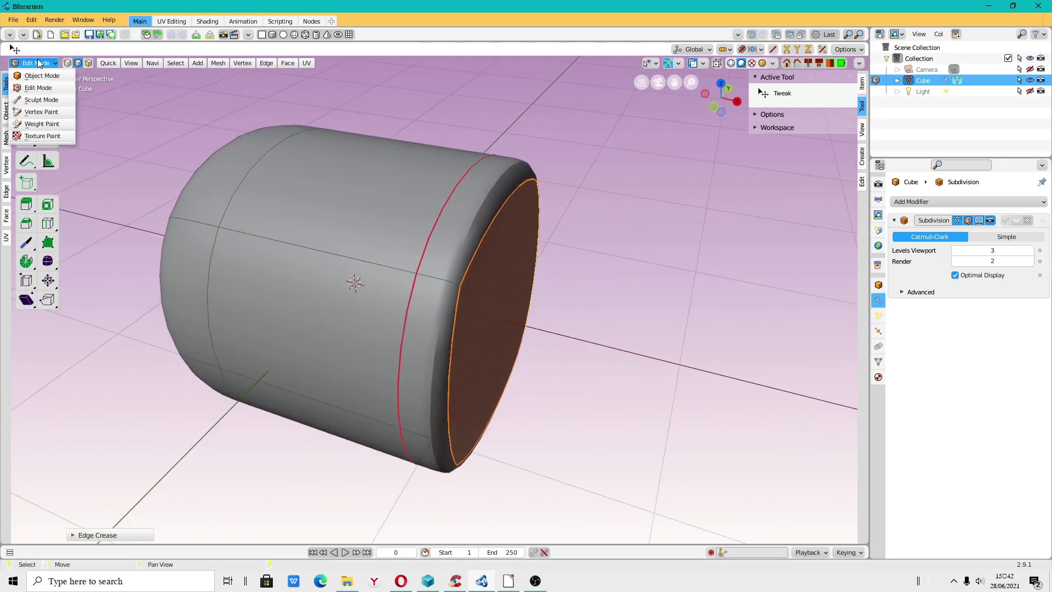
Open another file without saving, choosing chatka słowiańska.blend.
click(13, 20)
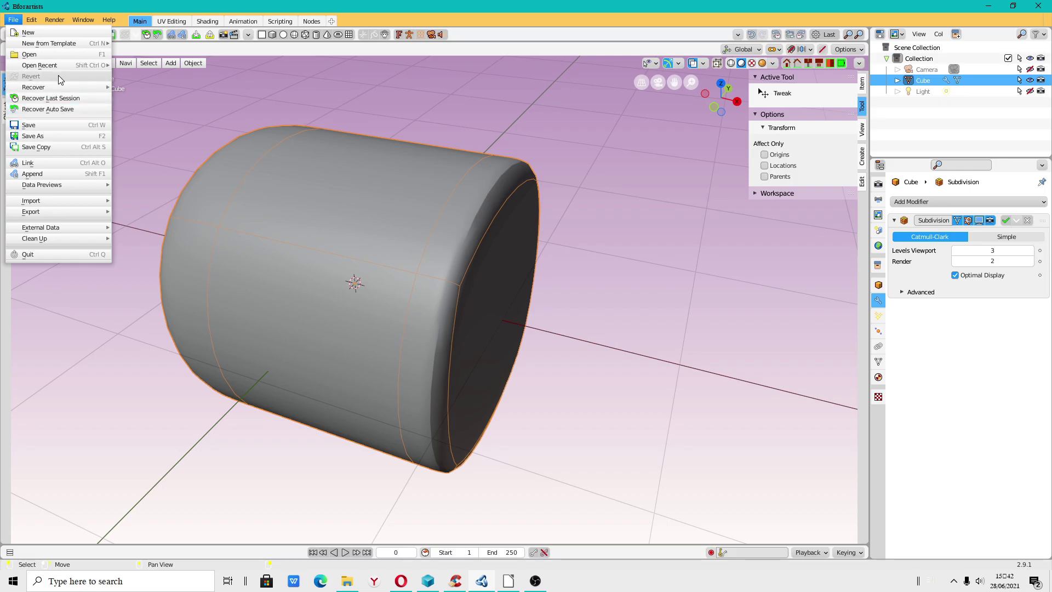
key(ctrl+q)
click(534, 310)
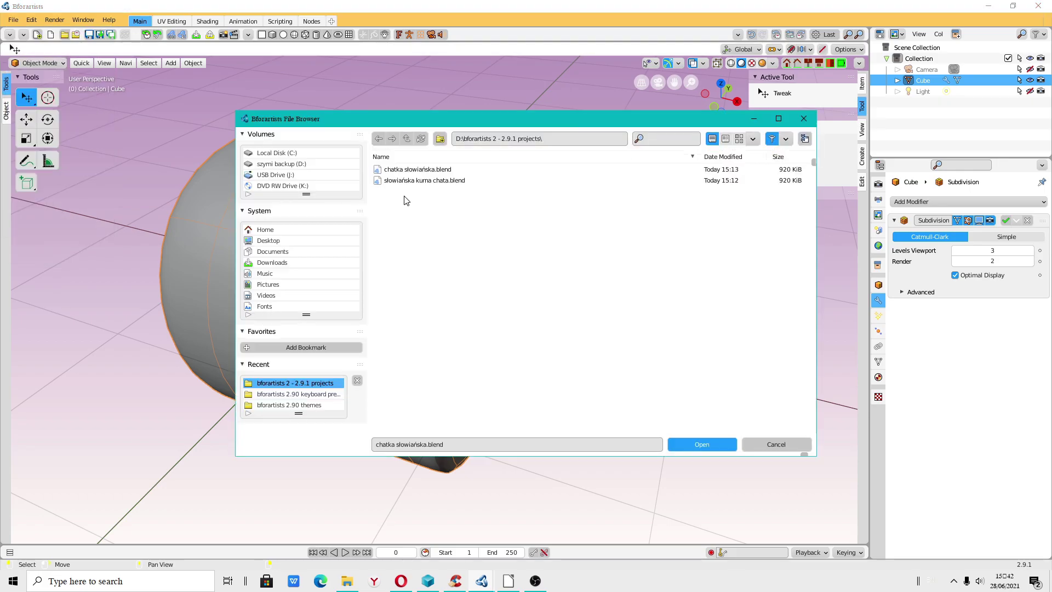
click(419, 169)
Load chatka słowiańska.blend and zoom in on the log cabin.
click(683, 446)
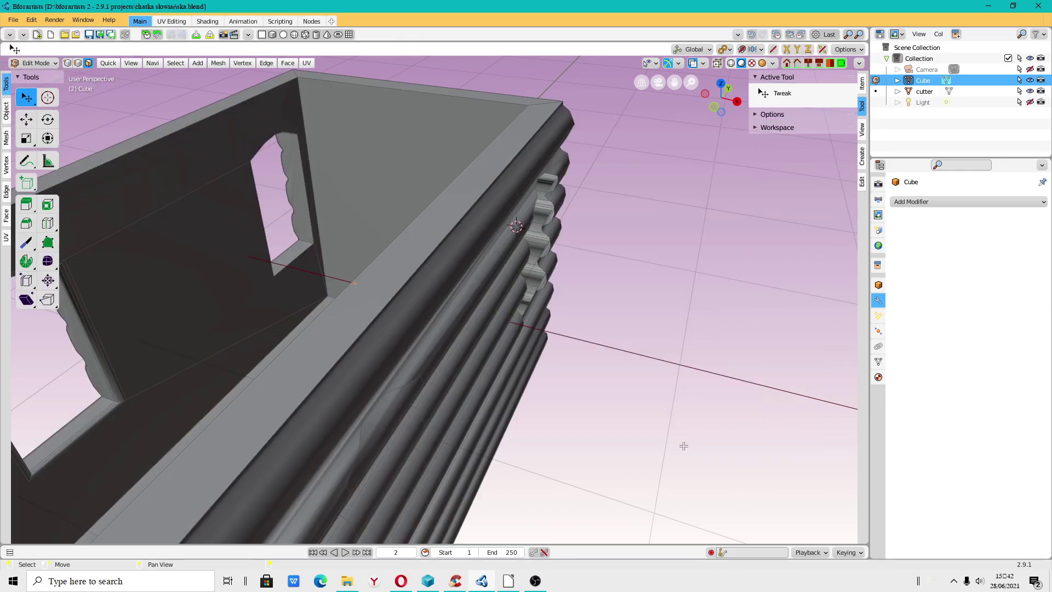
middle_drag(612, 383, 377, 296)
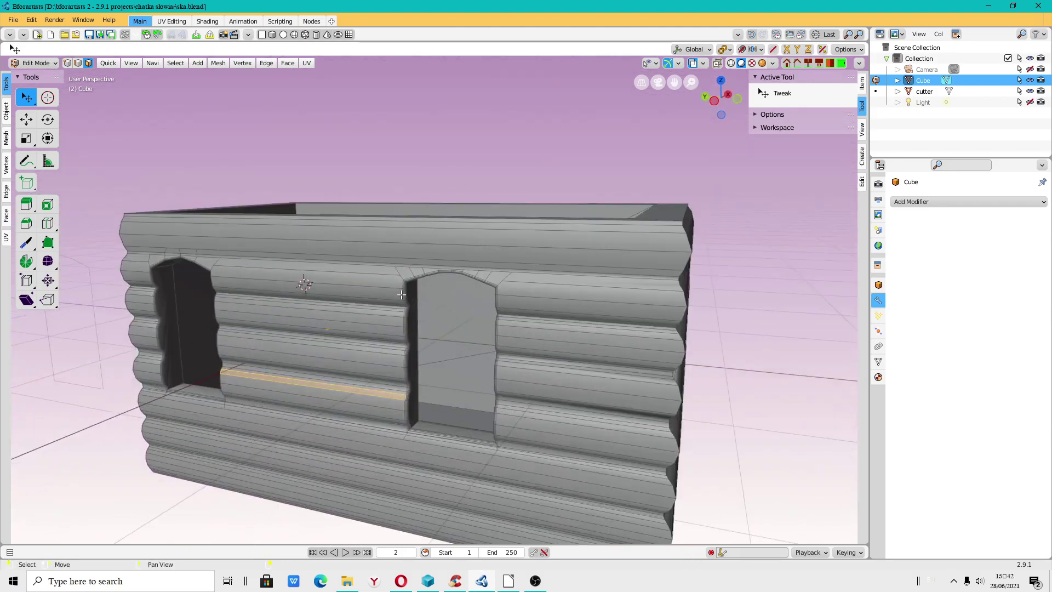
scroll(377, 296, up, 3)
scroll(377, 295, up, 2)
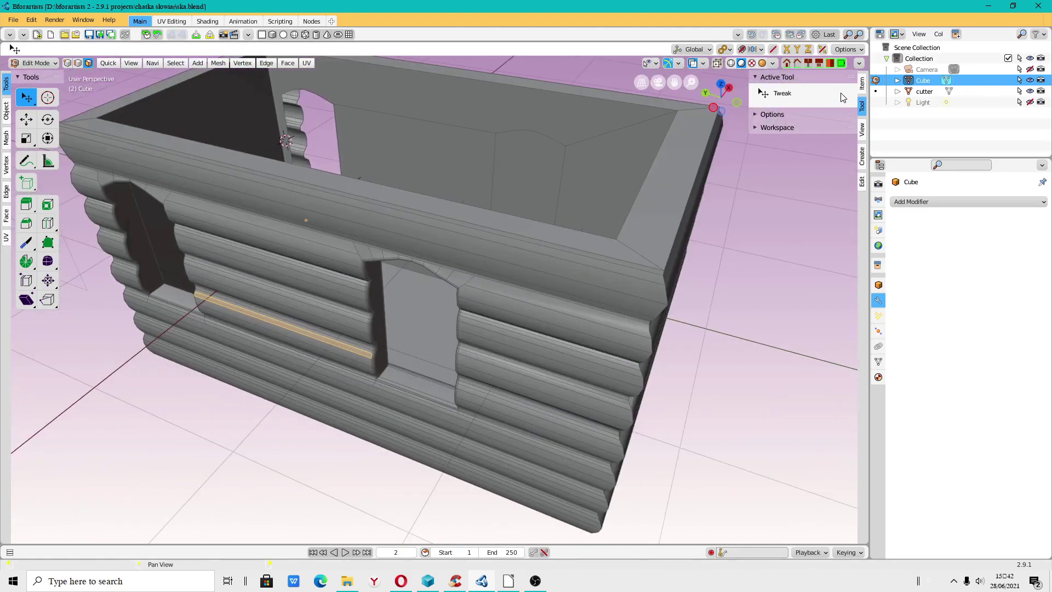
Change the solid shading style and select the small face above the doorway.
click(772, 63)
click(751, 63)
click(459, 275)
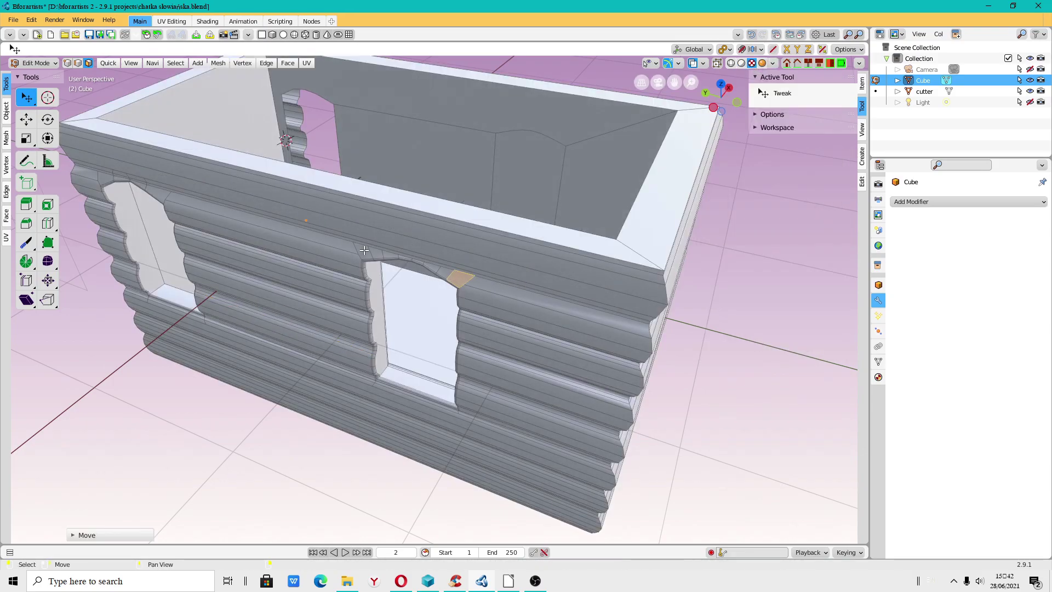
mouse_move(459, 276)
middle_down()
mouse_move(354, 296)
mouse_move(378, 285)
middle_up()
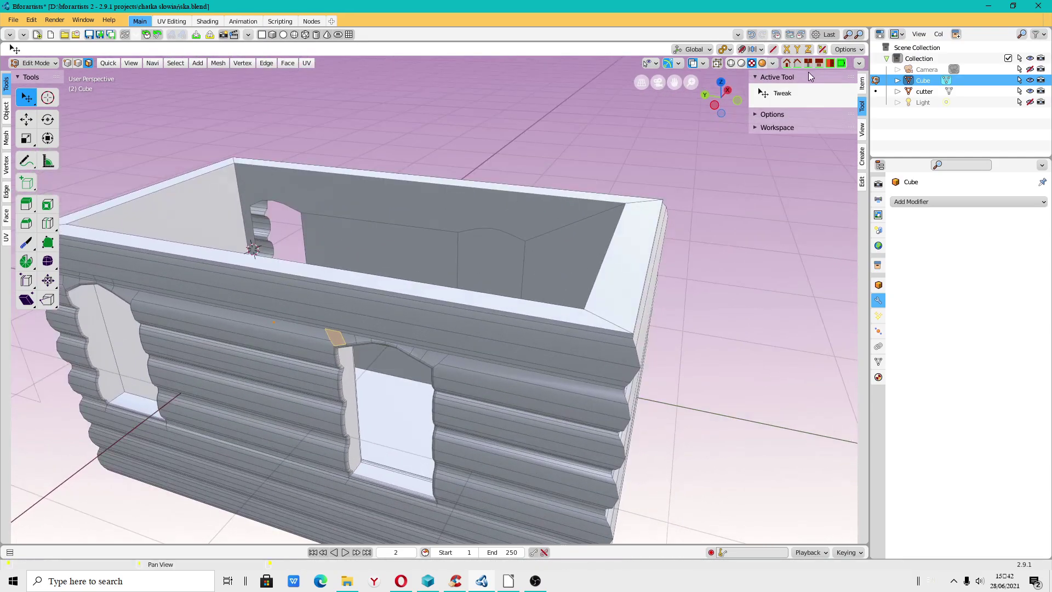
click(773, 64)
Light the viewport with the scene world and show its Sky Texture in World properties.
click(718, 118)
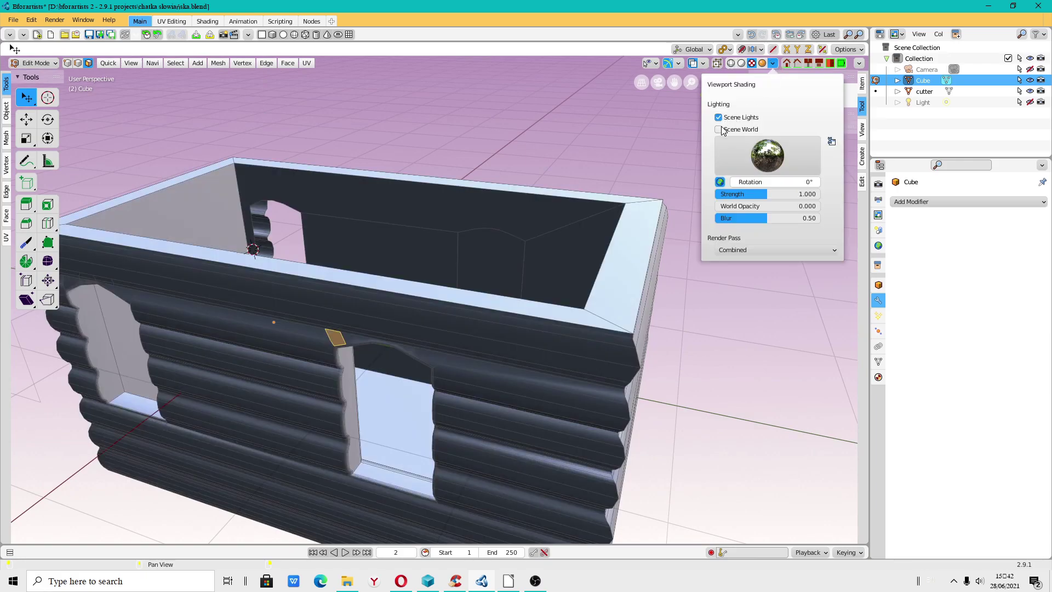
mouse_move(416, 257)
middle_down()
mouse_move(467, 243)
mouse_move(399, 273)
mouse_move(391, 250)
mouse_move(422, 268)
middle_up()
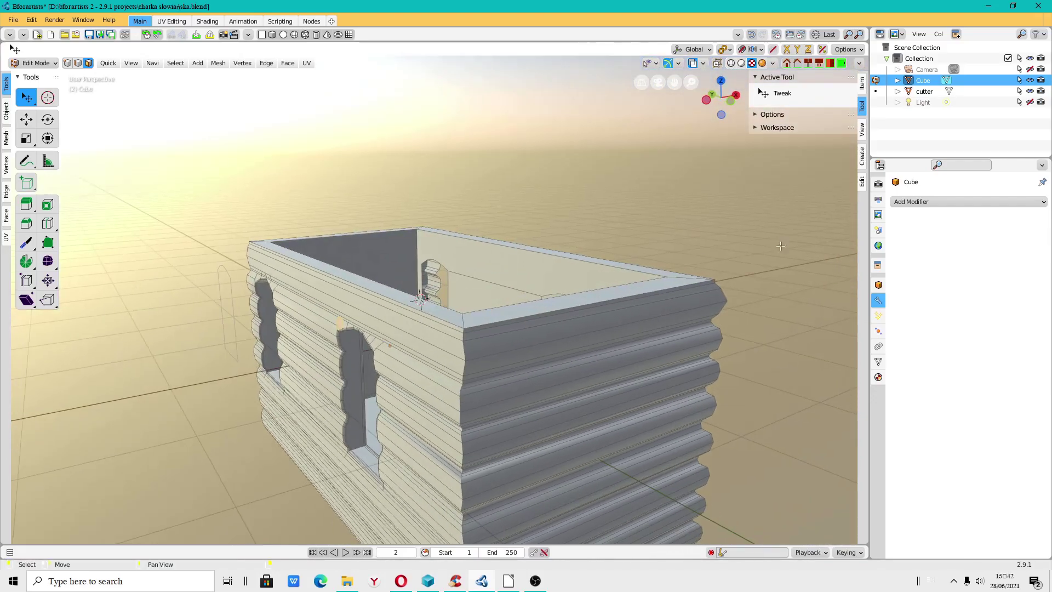
click(879, 245)
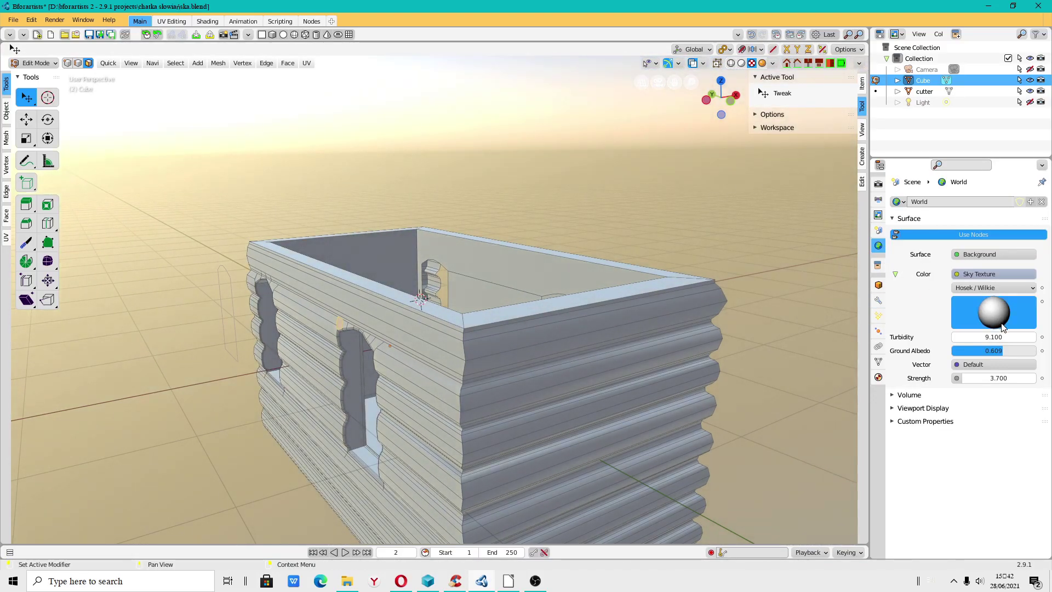
Lower the Sky Texture's turbidity in the World settings.
scroll(400, 278, up, 4)
mouse_move(383, 271)
middle_down()
mouse_move(399, 278)
mouse_move(588, 211)
mouse_move(524, 253)
middle_up()
scroll(399, 278, down, 3)
scroll(399, 278, down, 4)
scroll(399, 277, down, 4)
scroll(524, 253, down, 3)
scroll(524, 252, up, 3)
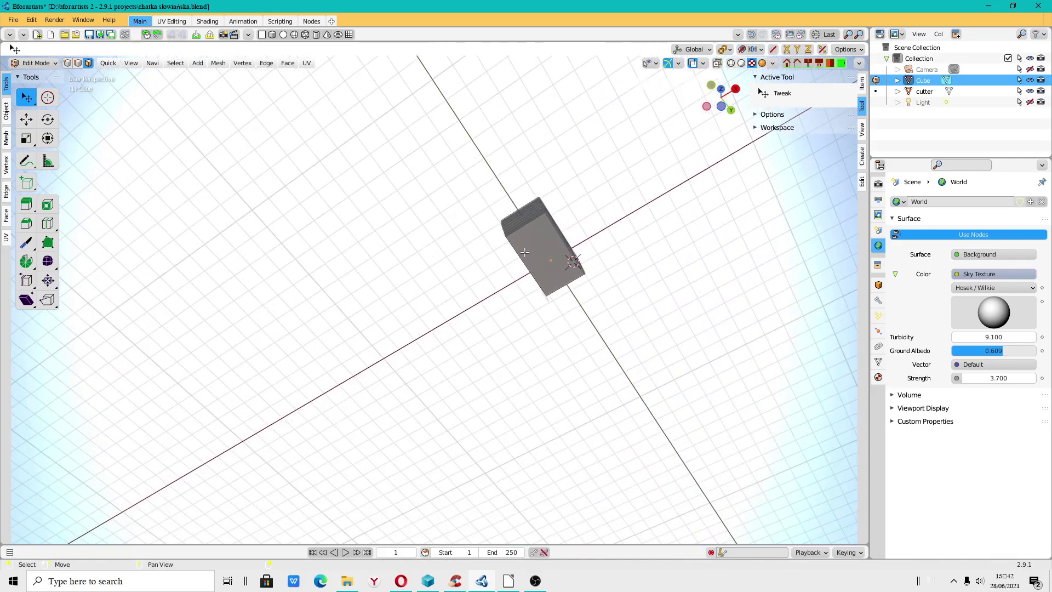
mouse_move(993, 336)
mouse_down()
mouse_move(956, 337)
mouse_move(1012, 317)
mouse_up()
Reposition the sky's sun direction.
middle_drag(794, 164, 758, 98)
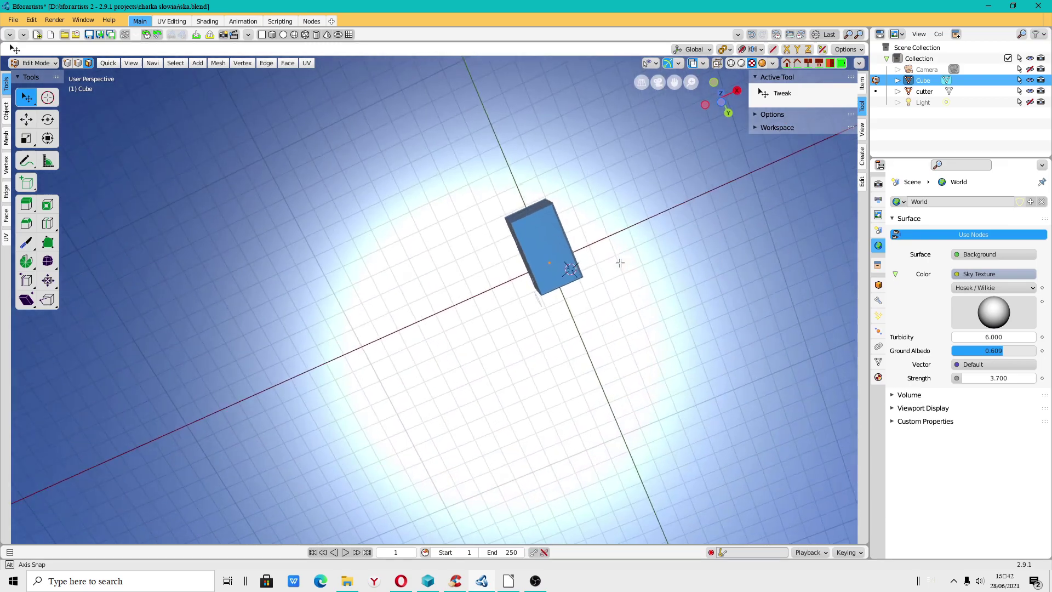
click(721, 105)
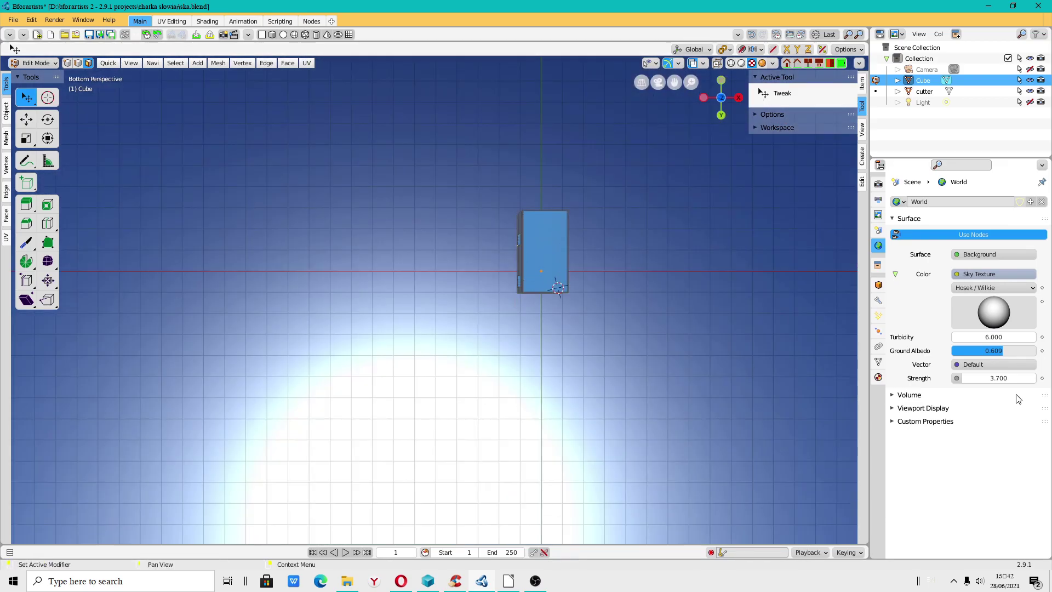
drag(992, 310, 996, 338)
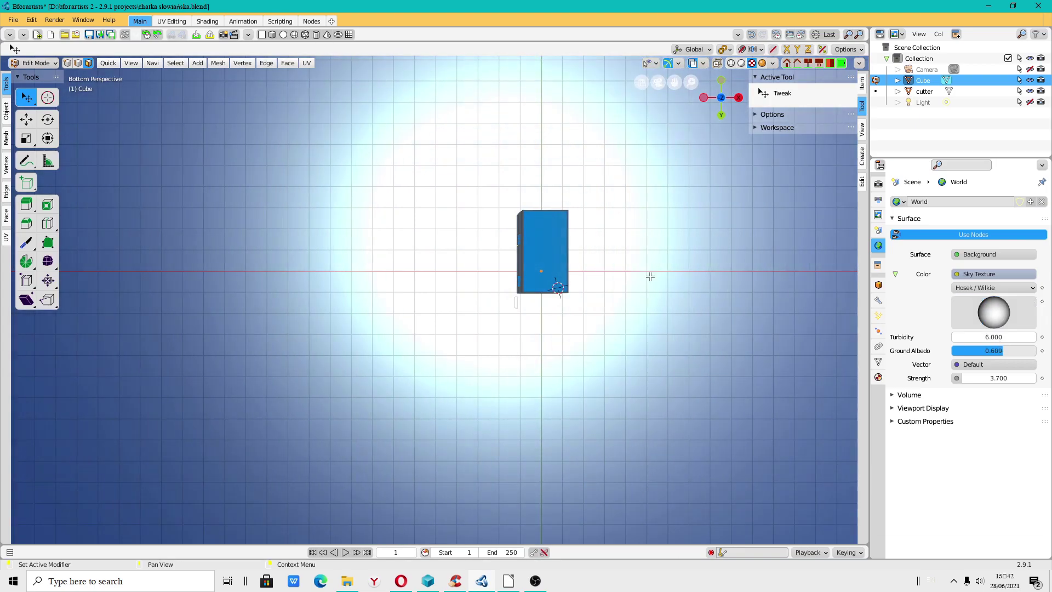
mouse_move(547, 195)
middle_down()
mouse_move(635, 344)
mouse_move(530, 153)
mouse_move(602, 193)
mouse_move(597, 172)
middle_up()
Raise the sky background Strength to 4.100.
scroll(602, 192, down, 5)
scroll(596, 173, up, 3)
scroll(503, 224, up, 2)
scroll(493, 230, up, 2)
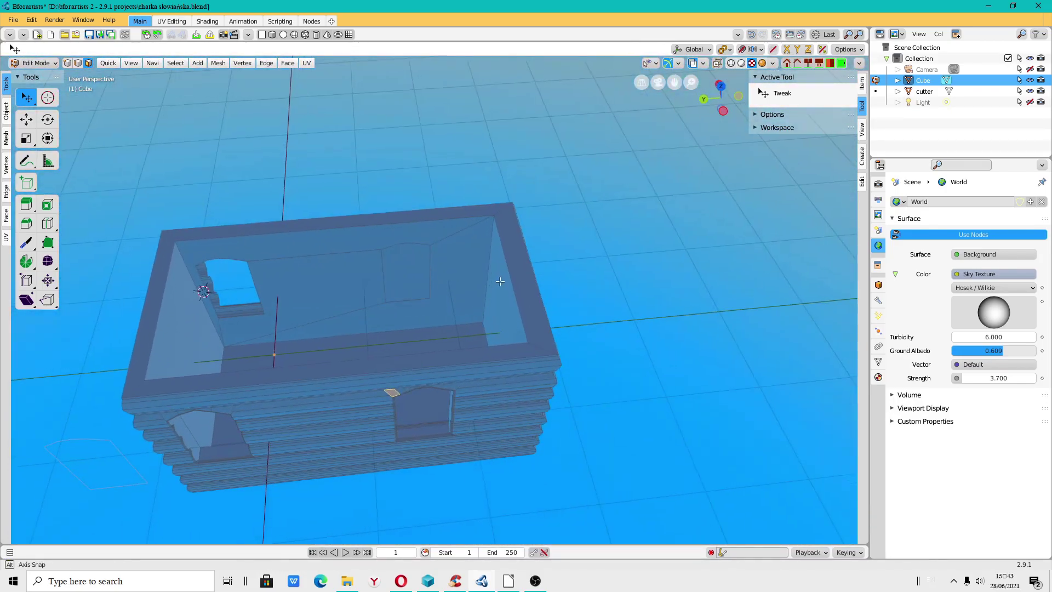
scroll(477, 242, up, 2)
scroll(462, 252, up, 3)
drag(998, 378, 1010, 378)
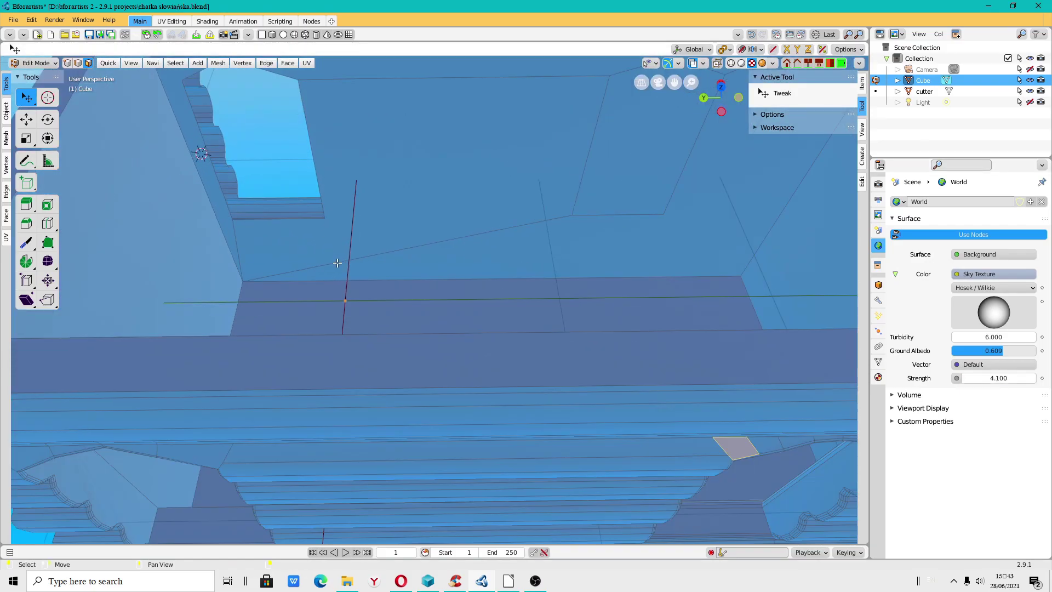
middle_drag(406, 300, 493, 274)
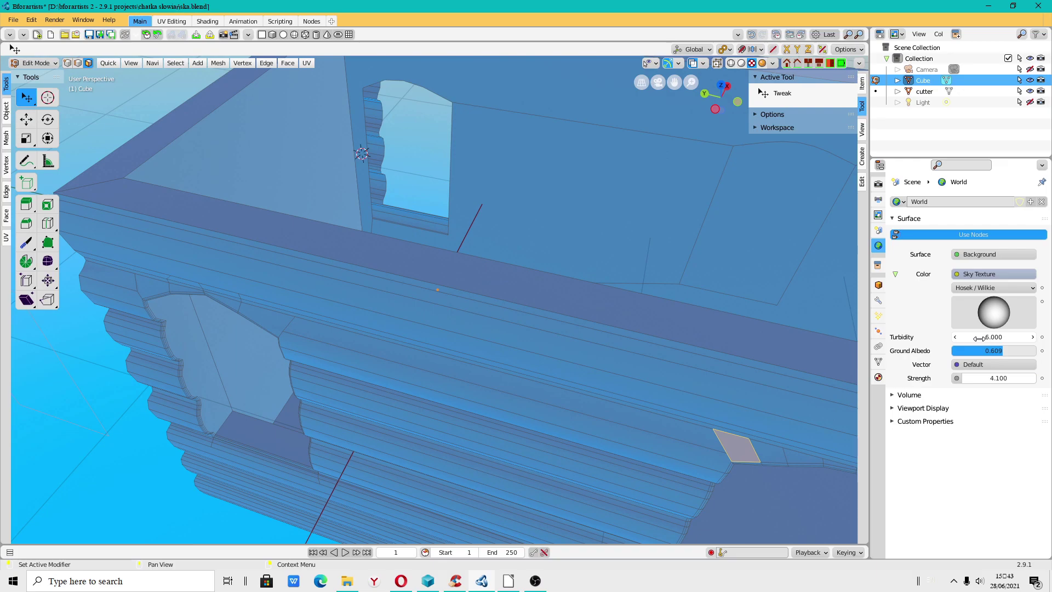
click(992, 288)
Switch the sky type to Preetham and tune its Turbidity.
click(983, 301)
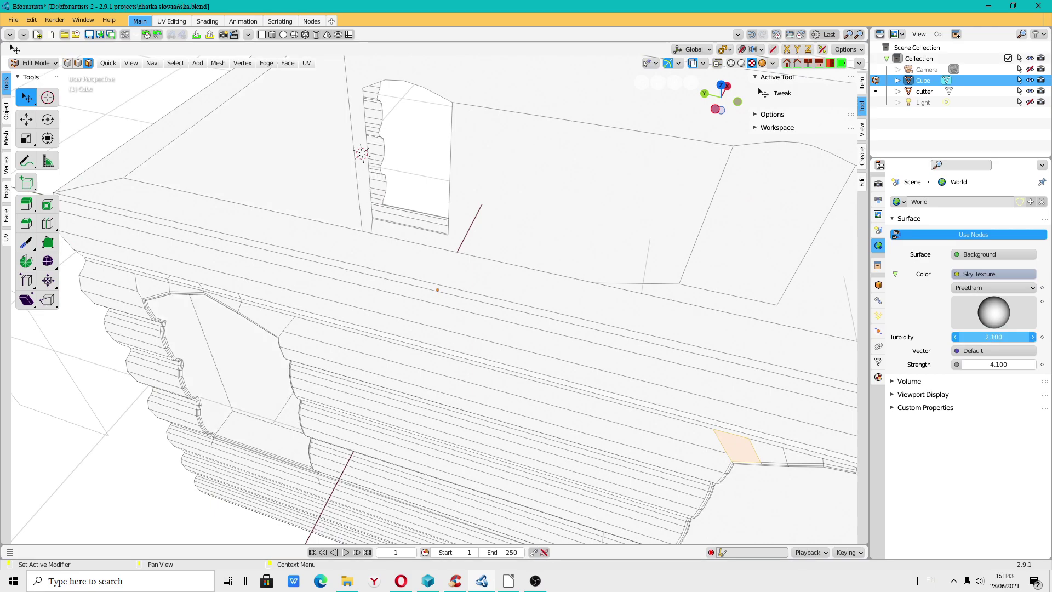
mouse_move(993, 337)
mouse_down()
mouse_move(980, 336)
mouse_move(1016, 332)
mouse_move(985, 337)
mouse_move(1000, 337)
mouse_up()
click(1033, 337)
text(1.000)
key(Return)
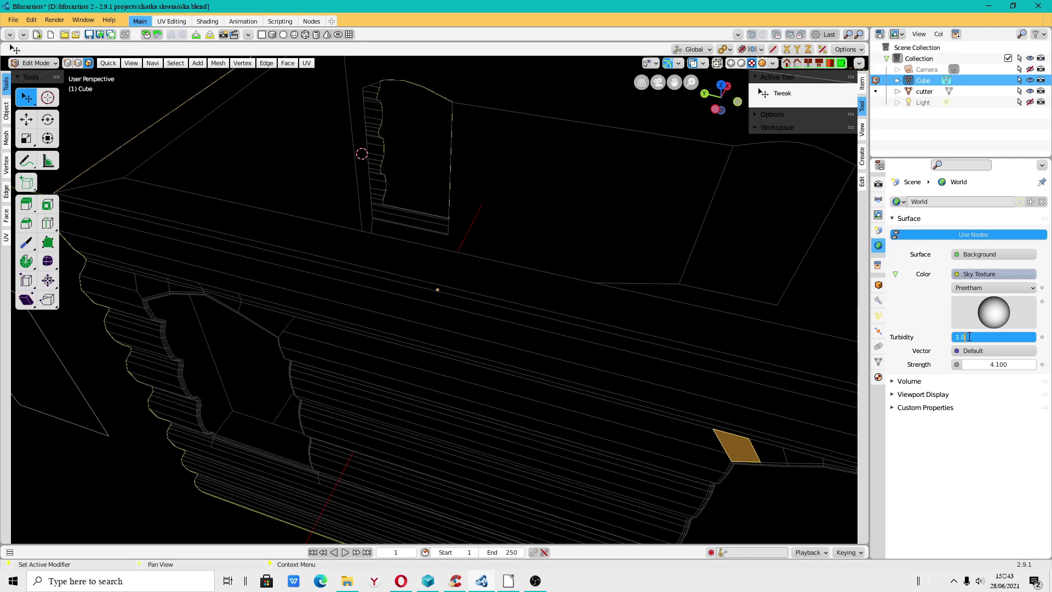
drag(980, 339, 1002, 340)
text(1.300)
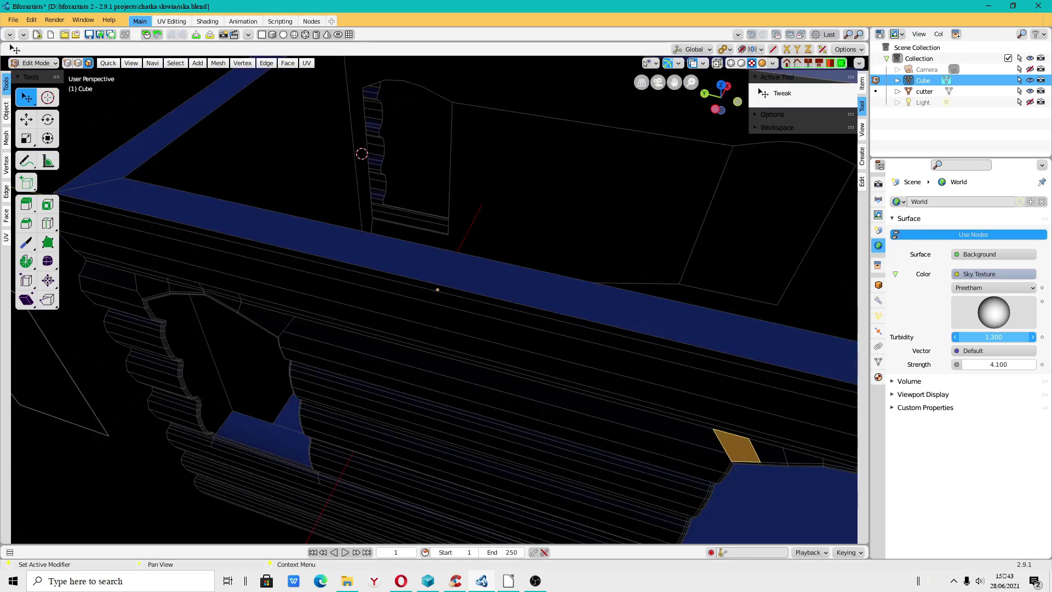
click(1034, 340)
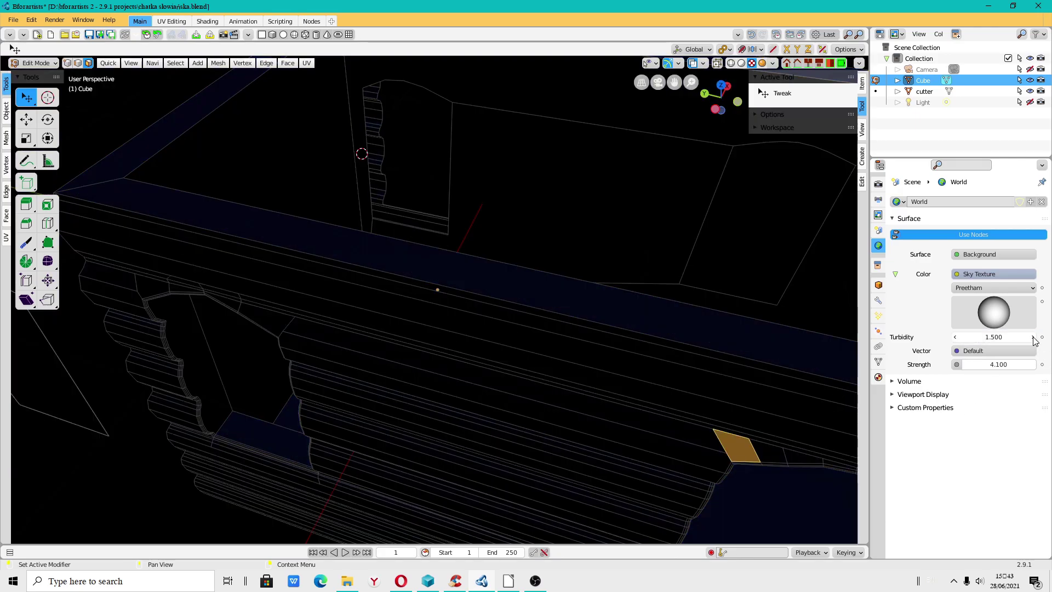
click(1034, 340)
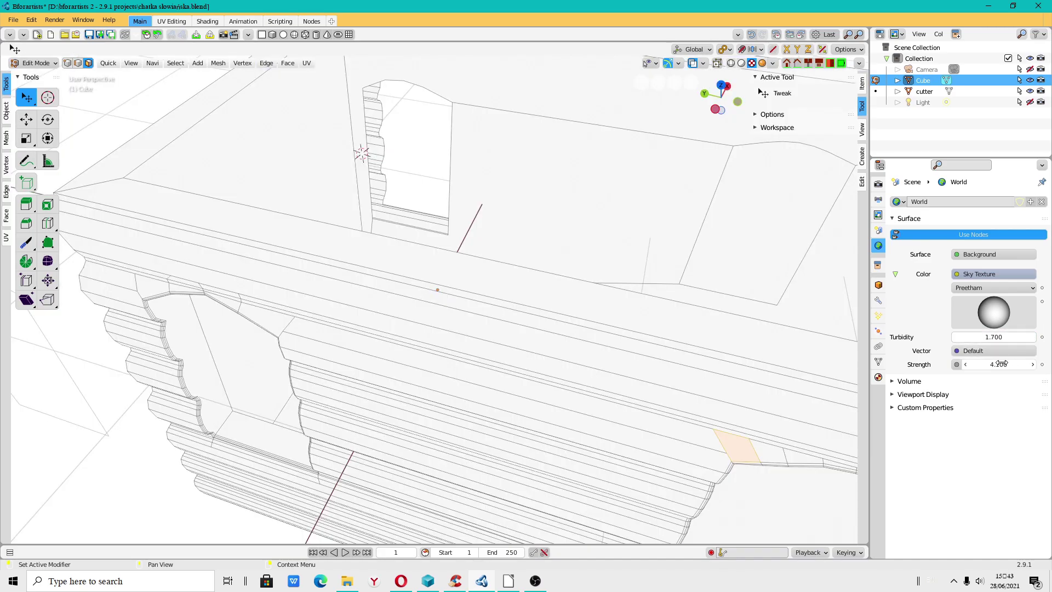
Set the sky Strength to 1.100 and orbit to check the hut's lighting.
mouse_move(998, 364)
mouse_down()
mouse_move(970, 364)
mouse_move(992, 364)
mouse_move(1019, 337)
mouse_up()
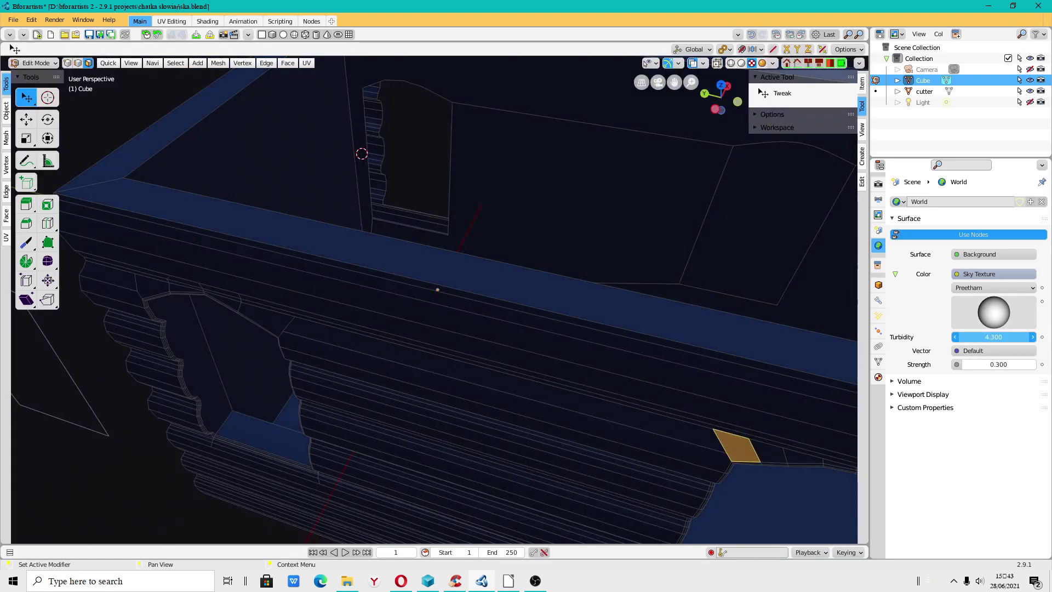
mouse_move(998, 364)
mouse_down()
mouse_move(1030, 364)
mouse_move(1003, 365)
mouse_up()
scroll(413, 251, down, 3)
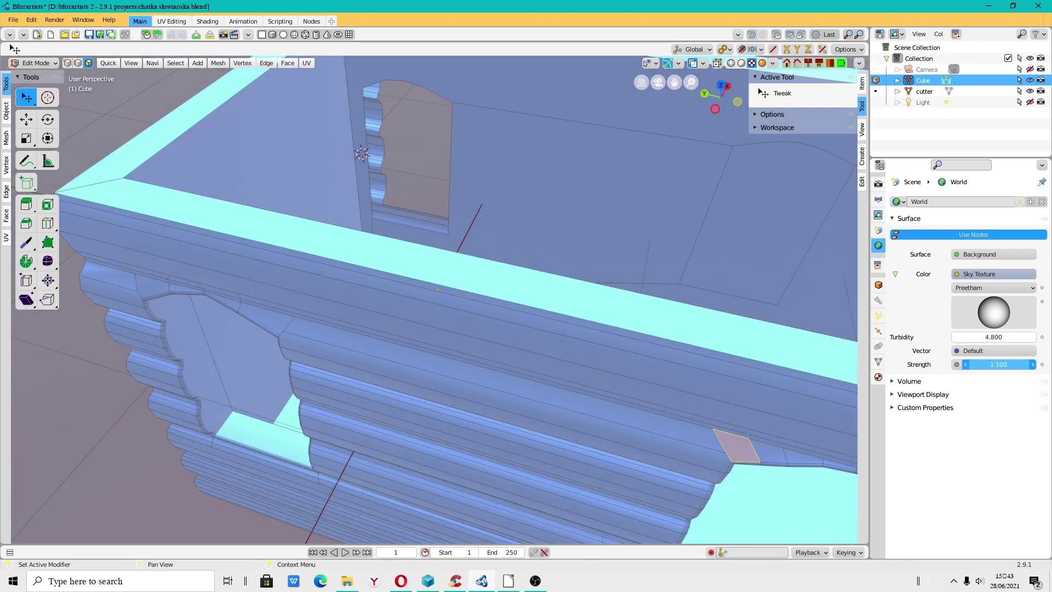
mouse_move(494, 302)
middle_down()
mouse_move(524, 223)
mouse_move(474, 267)
mouse_move(438, 246)
middle_up()
scroll(473, 267, up, 4)
scroll(474, 267, down, 3)
scroll(438, 246, up, 2)
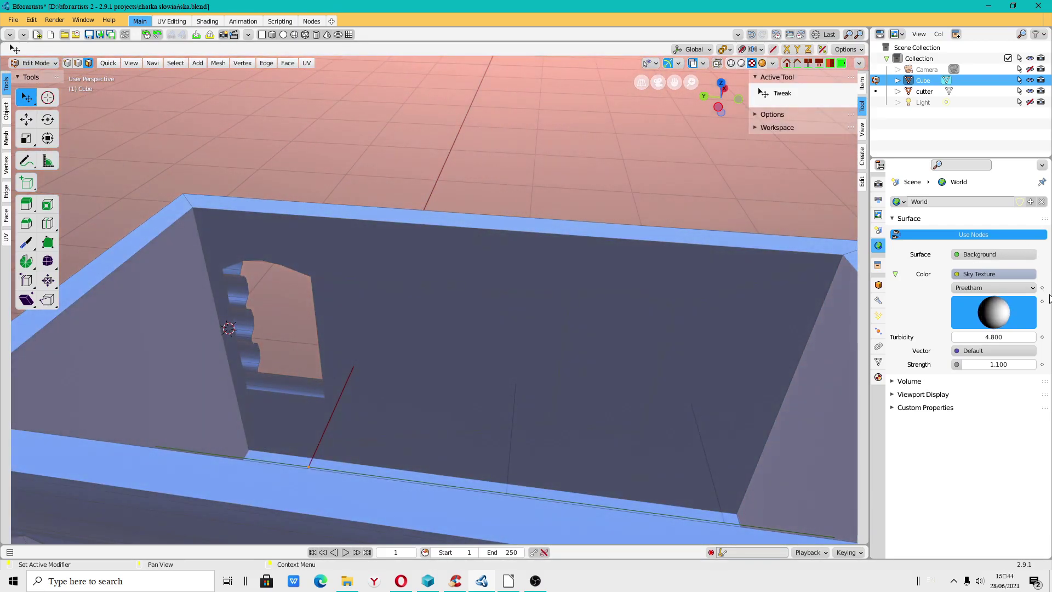
Switch the sky model back to Hosek / Wilkie and raise Strength to about 4.
click(1008, 289)
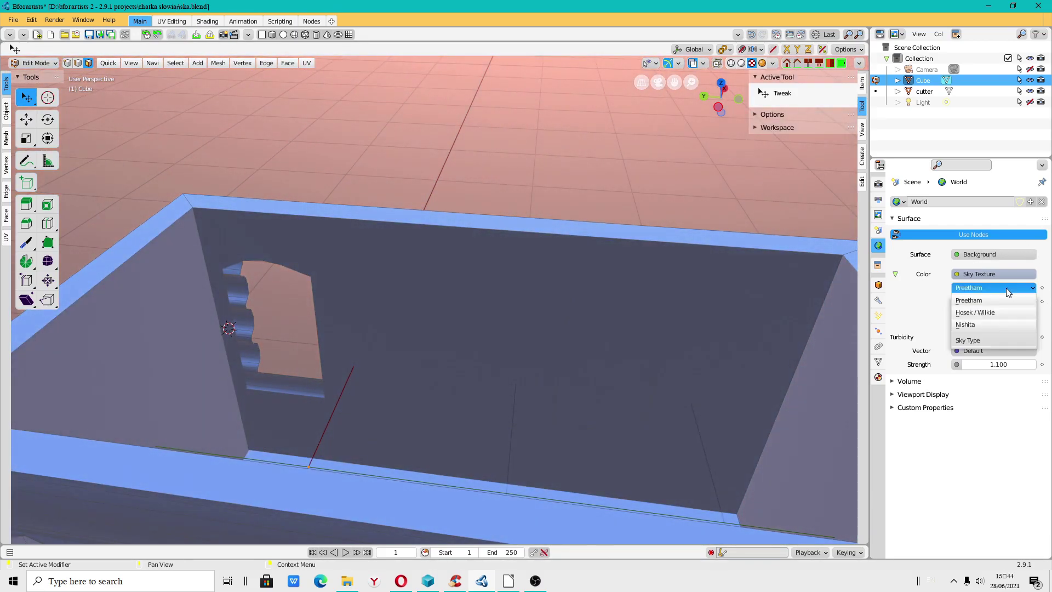
click(981, 315)
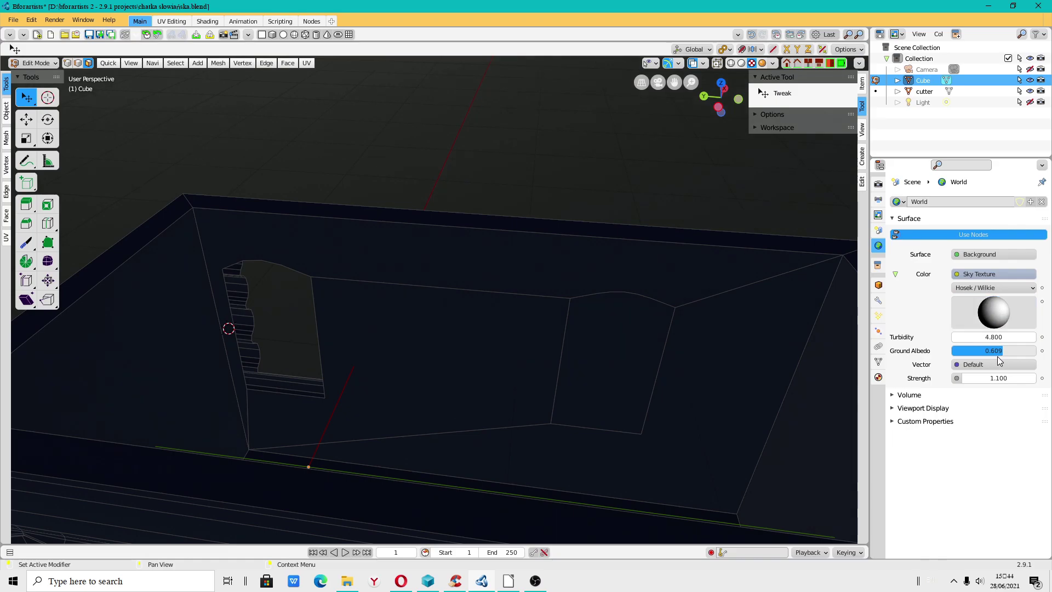
drag(979, 378, 980, 381)
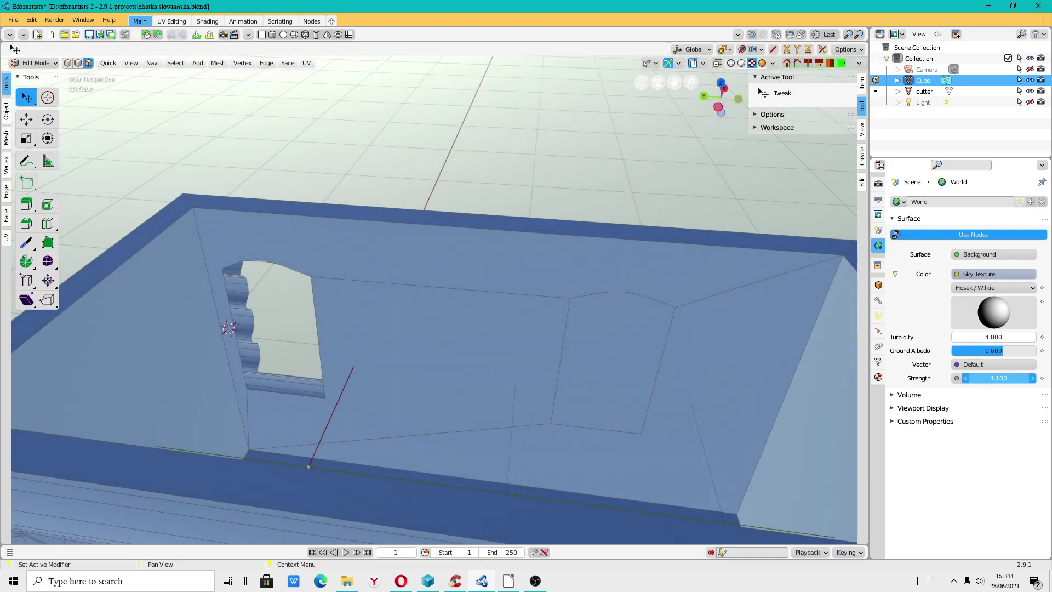
scroll(438, 301, down, 5)
mouse_move(384, 274)
middle_down()
mouse_move(302, 277)
mouse_move(476, 258)
middle_up()
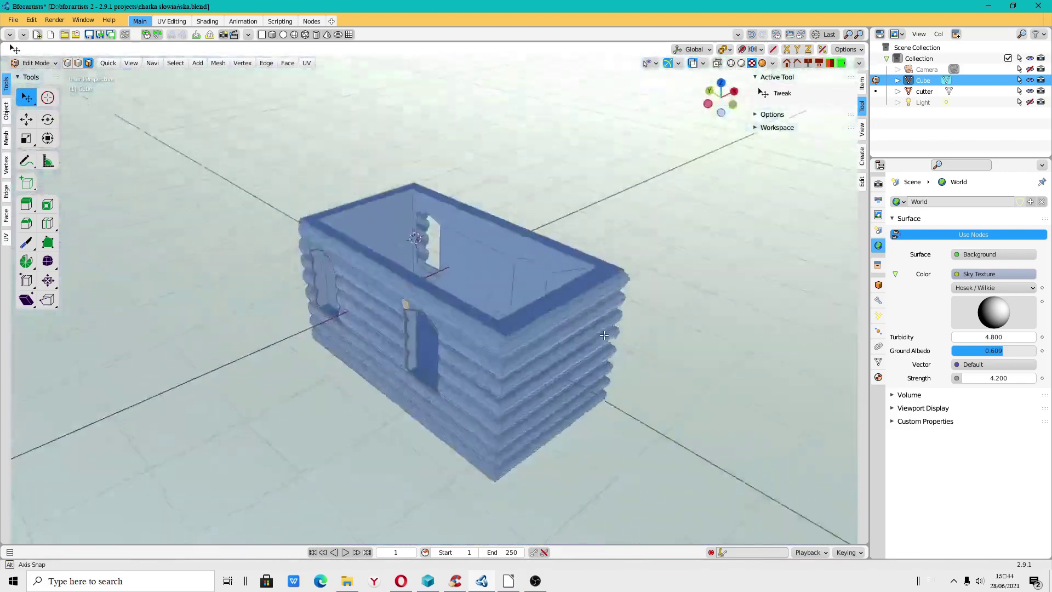
scroll(476, 257, up, 4)
scroll(475, 257, up, 2)
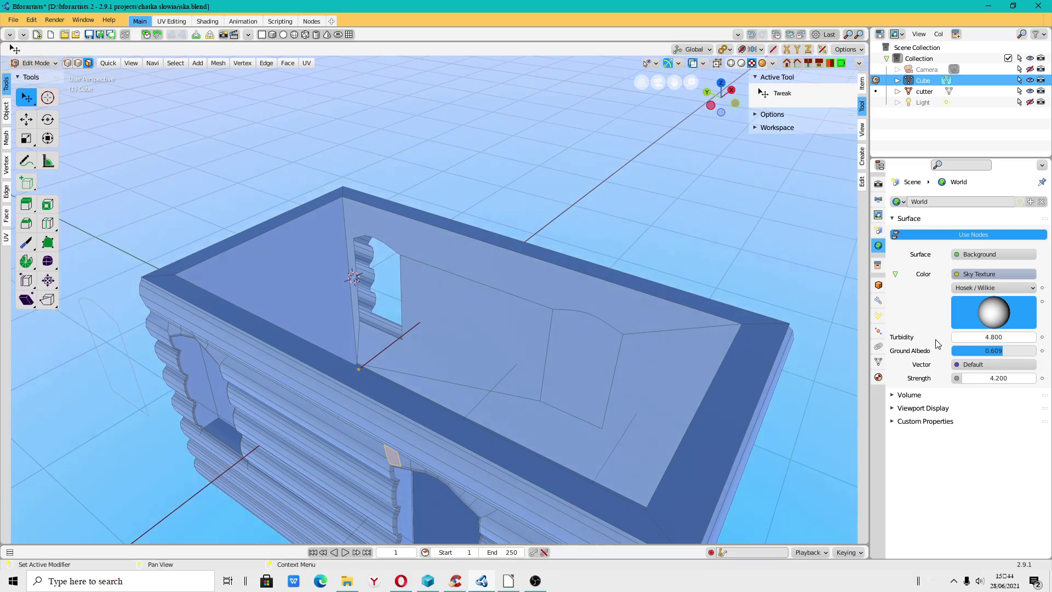
click(1032, 378)
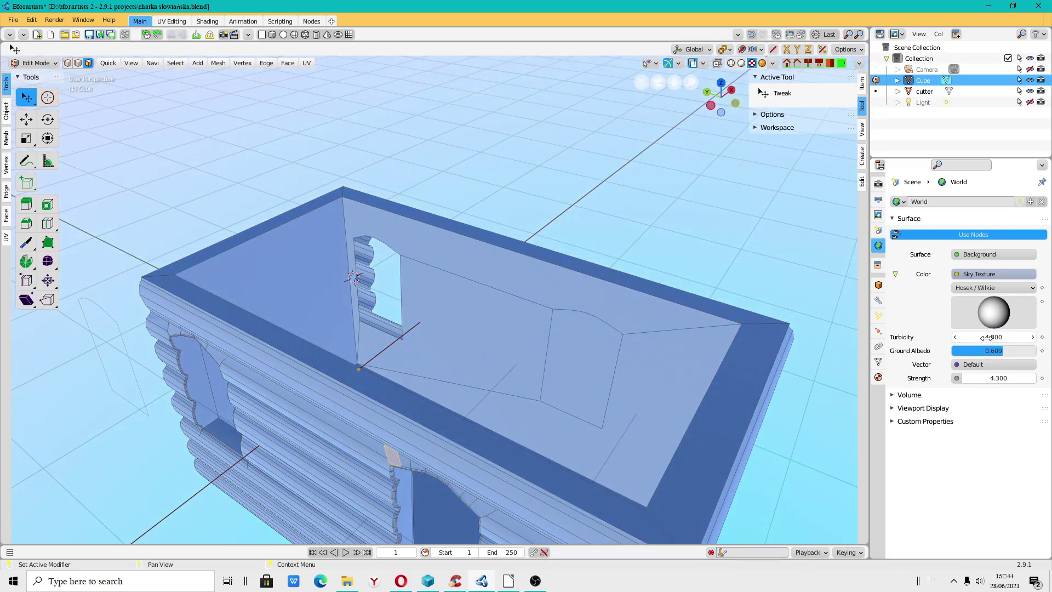
Set the sky Turbidity to 8.8 for a hazier backdrop.
mouse_move(985, 337)
mouse_down()
mouse_move(1008, 336)
mouse_move(992, 336)
mouse_up()
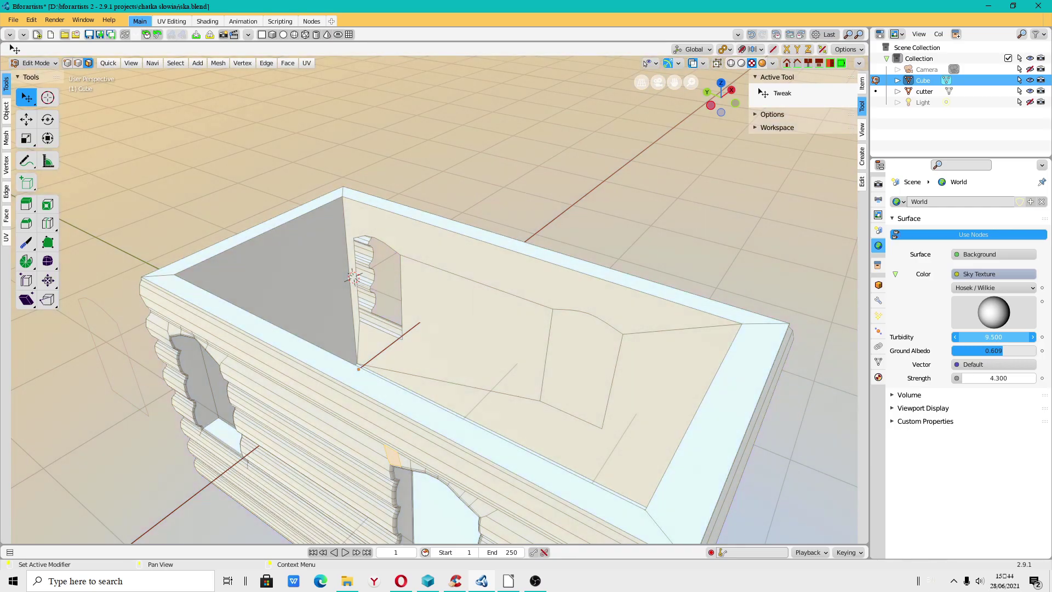
mouse_move(351, 306)
middle_down()
mouse_move(390, 327)
mouse_move(447, 169)
mouse_move(378, 123)
mouse_move(356, 87)
mouse_move(287, 133)
mouse_move(646, 300)
middle_up()
scroll(647, 300, up, 5)
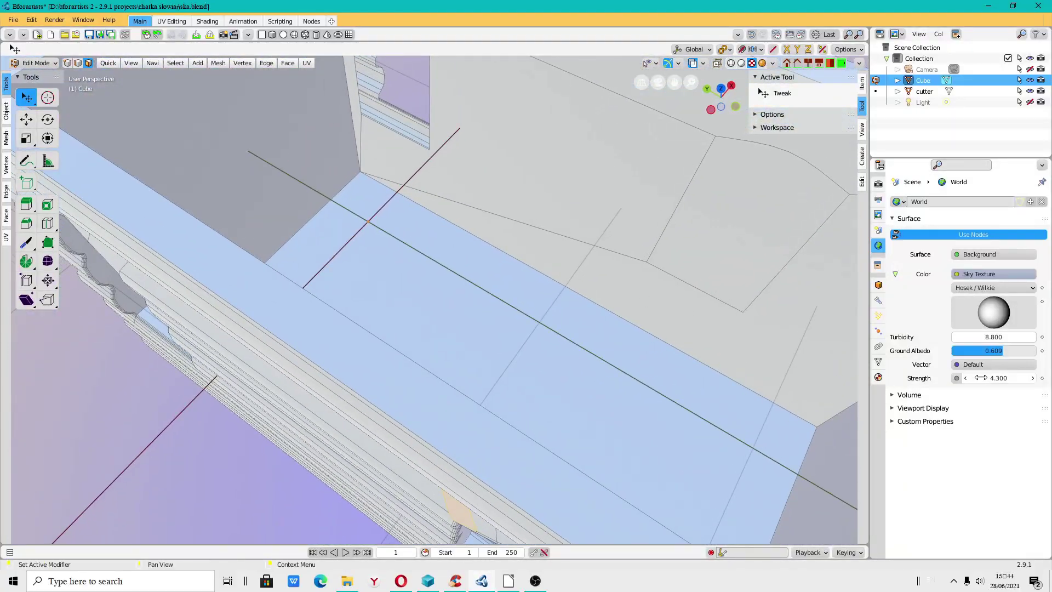
scroll(647, 299, down, 1)
scroll(477, 316, down, 2)
mouse_move(476, 315)
middle_down()
mouse_move(411, 311)
mouse_move(290, 272)
middle_up()
scroll(432, 313, up, 2)
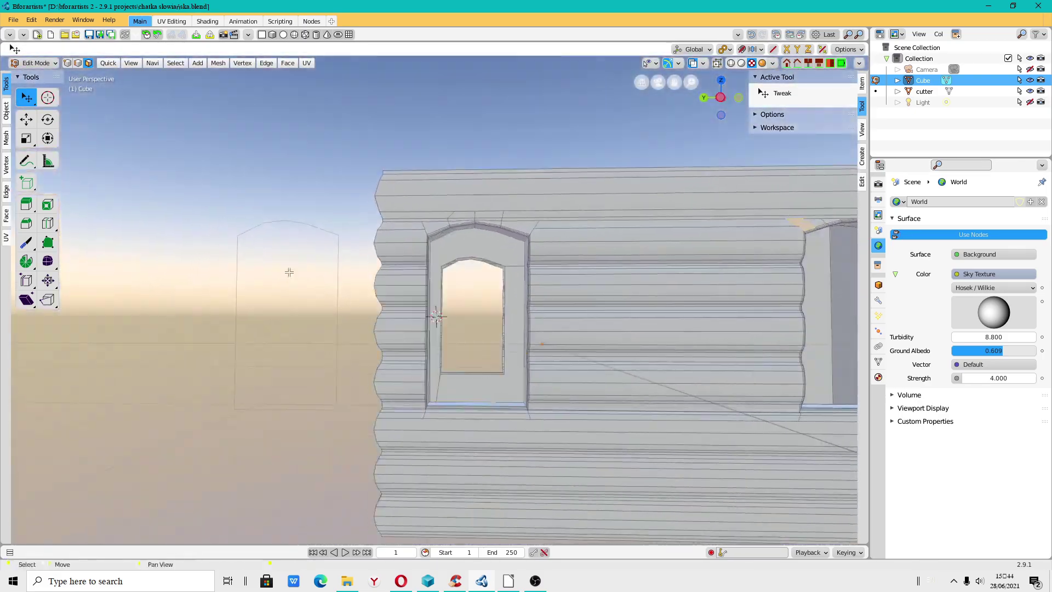
Return to Object Mode and move the cutter shape onto the log wall.
middle_drag(314, 234, 434, 362)
scroll(223, 194, down, 3)
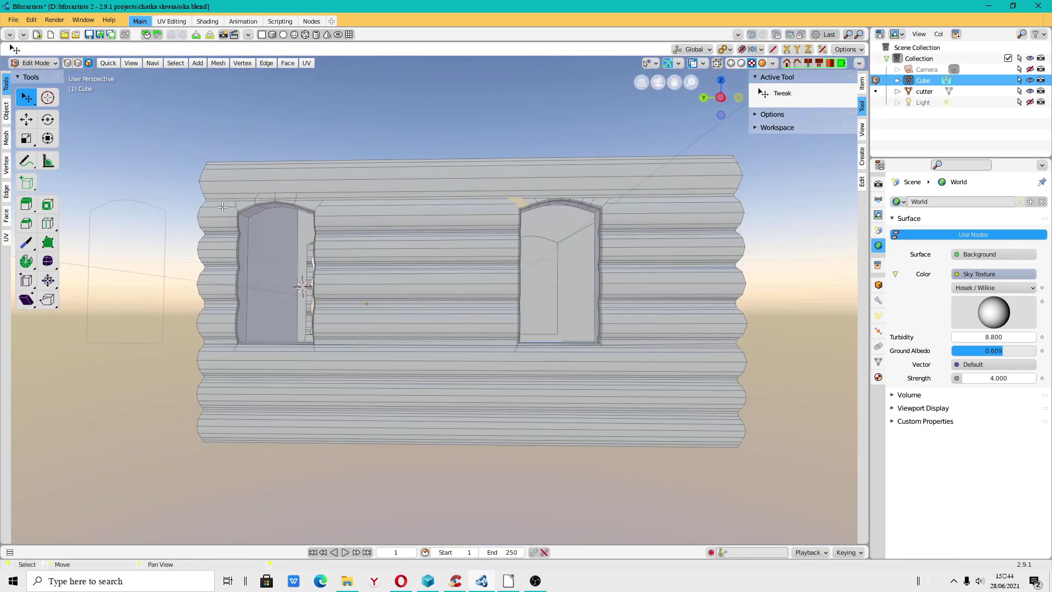
middle_drag(223, 194, 165, 194)
click(52, 64)
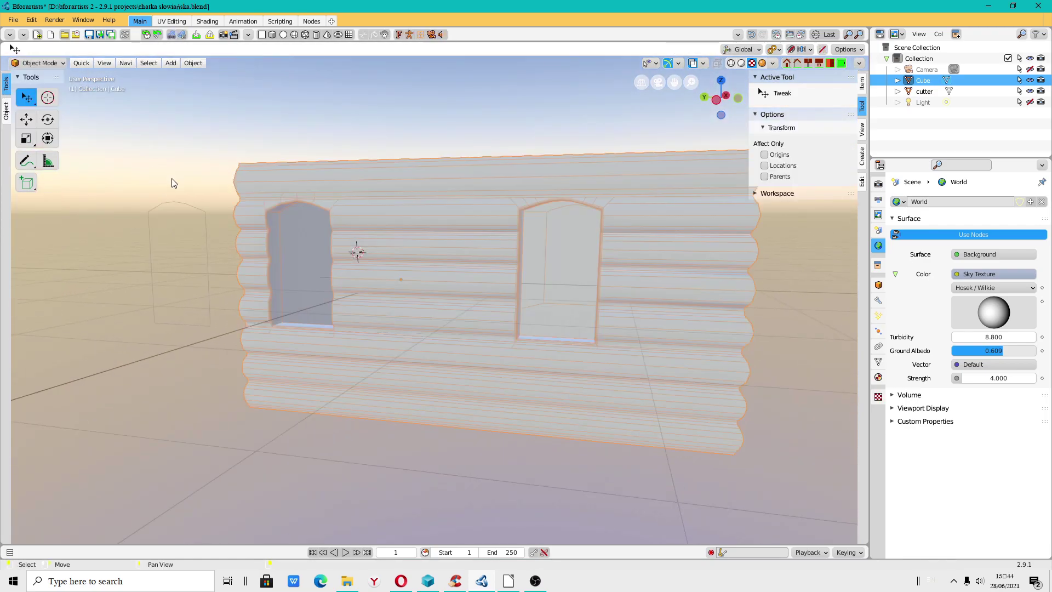
click(184, 196)
middle_drag(183, 253, 207, 274)
key(shift+space)
key(g)
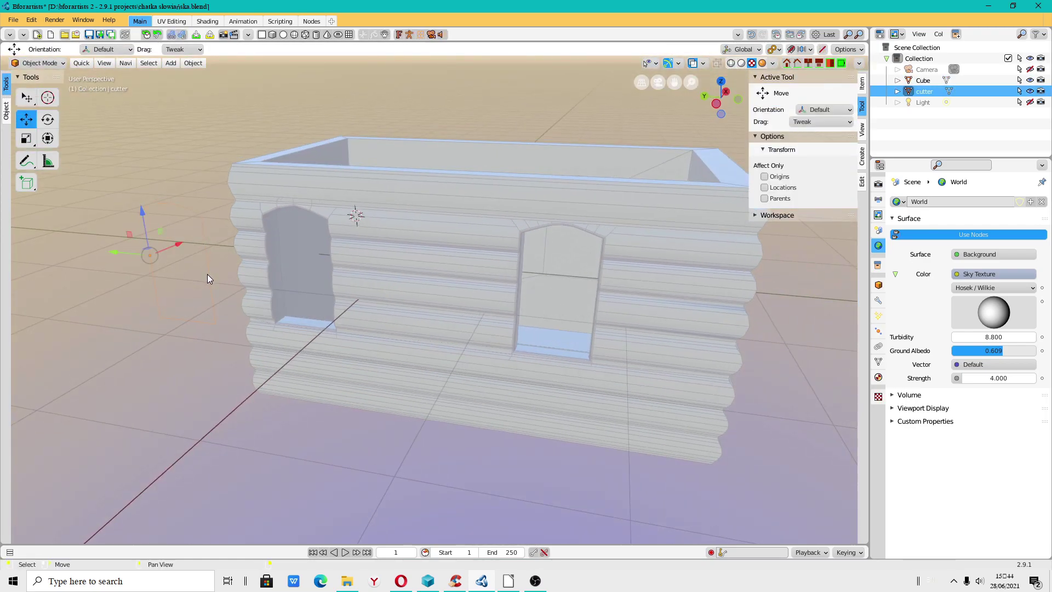
drag(129, 248, 360, 278)
View the wall in Left Orthographic and add the cabin mesh to the cutter selection.
mouse_move(359, 277)
middle_down()
mouse_move(477, 294)
mouse_move(496, 271)
middle_up()
scroll(418, 219, up, 4)
mouse_move(419, 219)
middle_down()
mouse_move(453, 288)
mouse_move(673, 163)
middle_up()
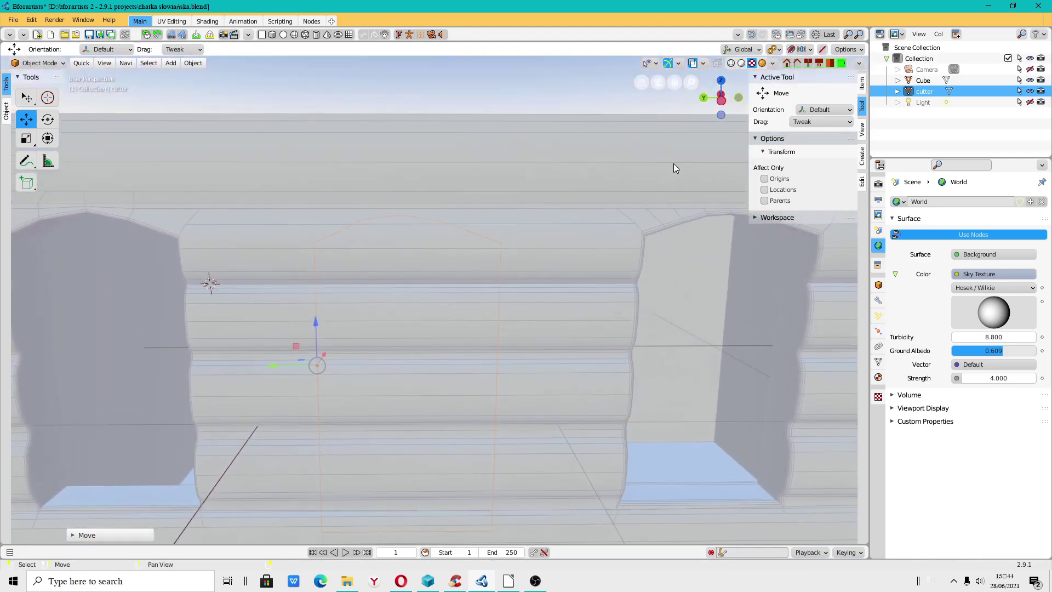
click(722, 101)
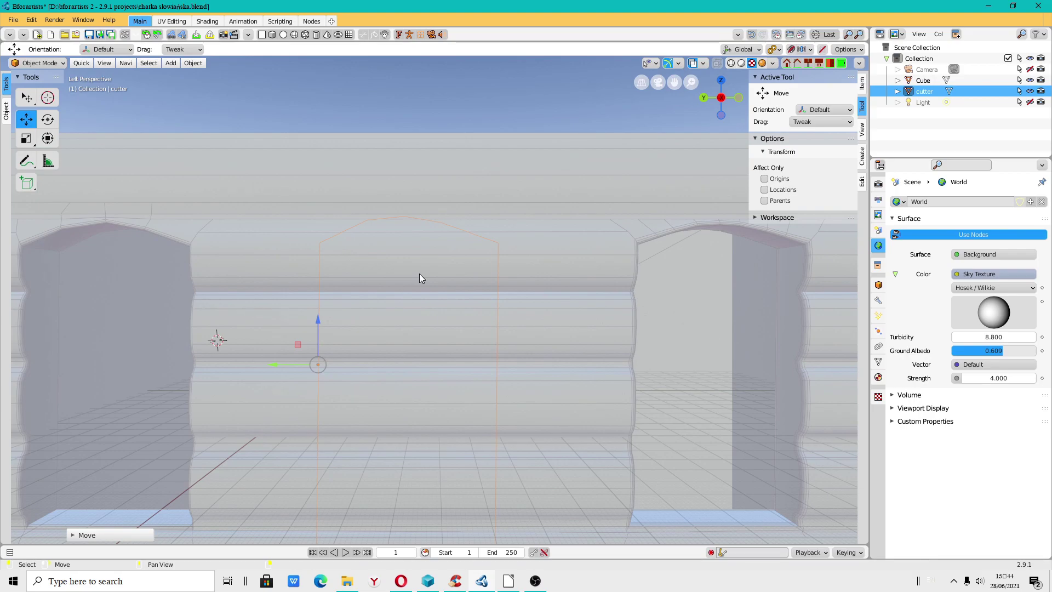
key(KP_5)
scroll(418, 277, up, 1)
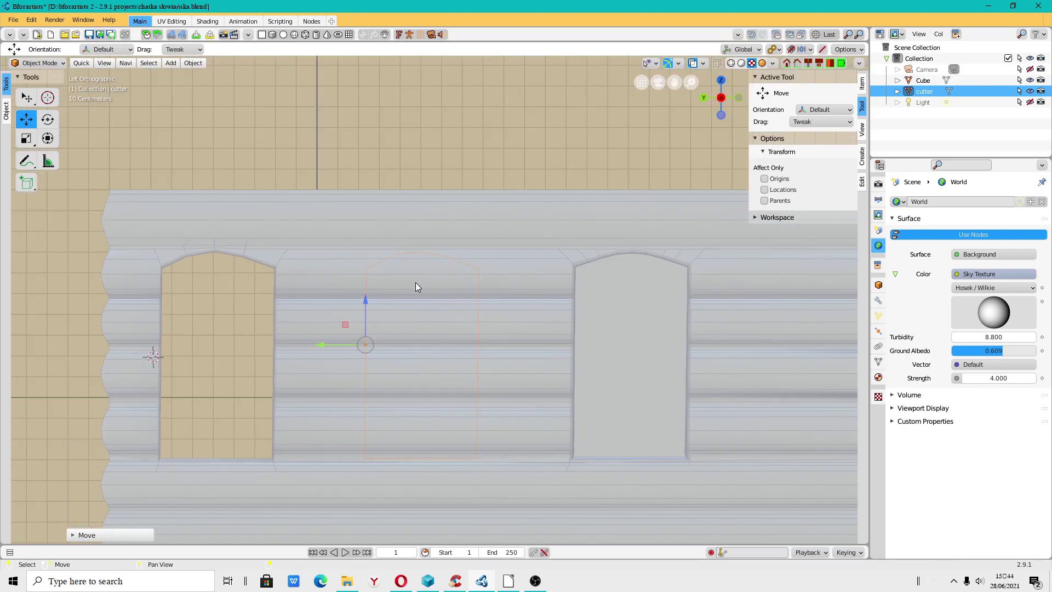
scroll(415, 282, up, 2)
click(346, 349)
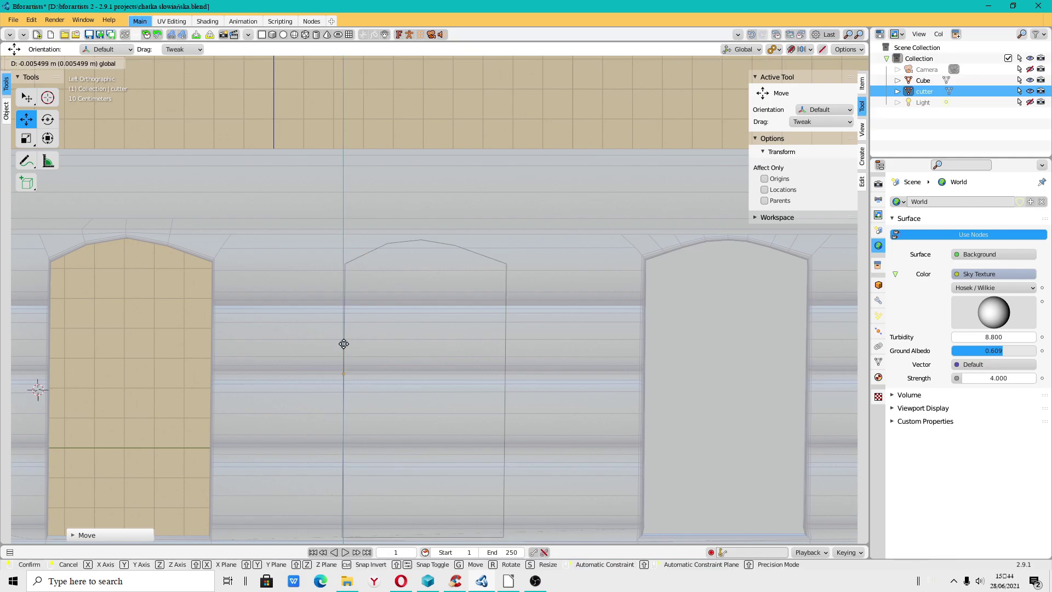
scroll(362, 341, down, 1)
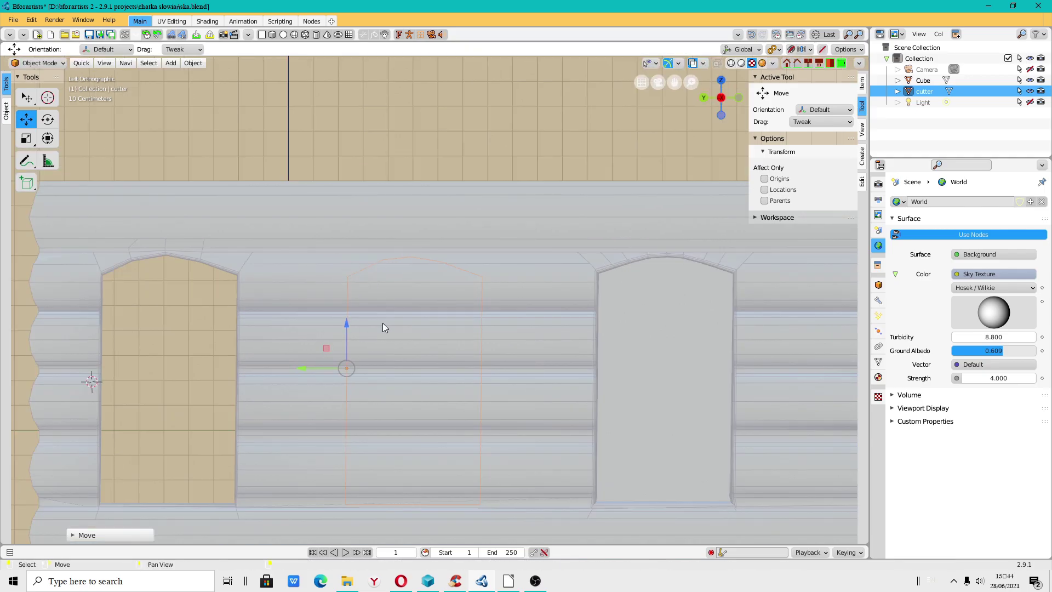
shift+click(395, 304)
Knife-project the cutter outline onto the fully selected cabin mesh in Edit Mode.
click(39, 63)
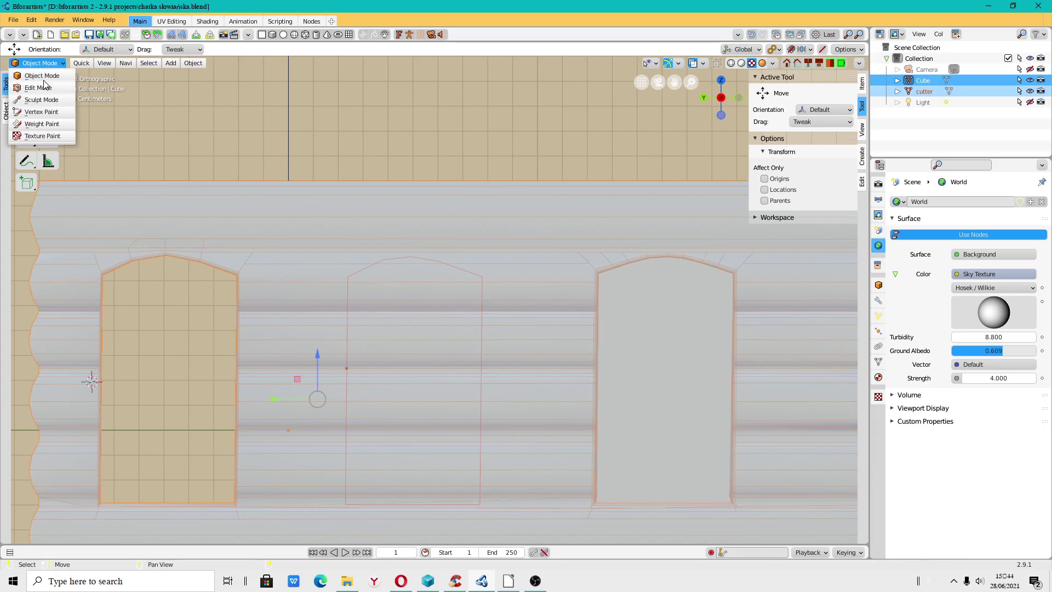
click(24, 85)
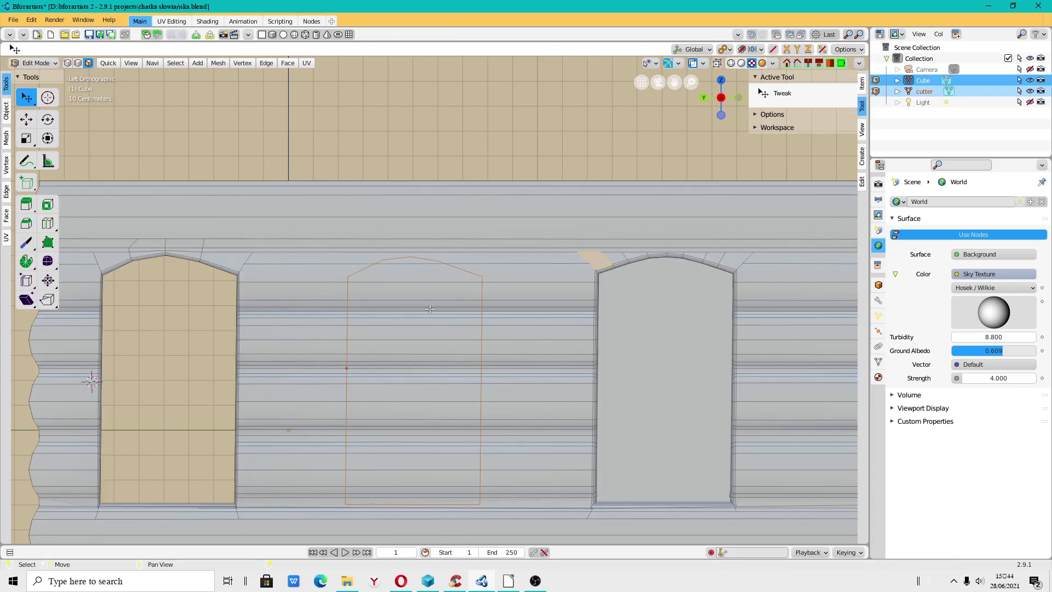
key(a)
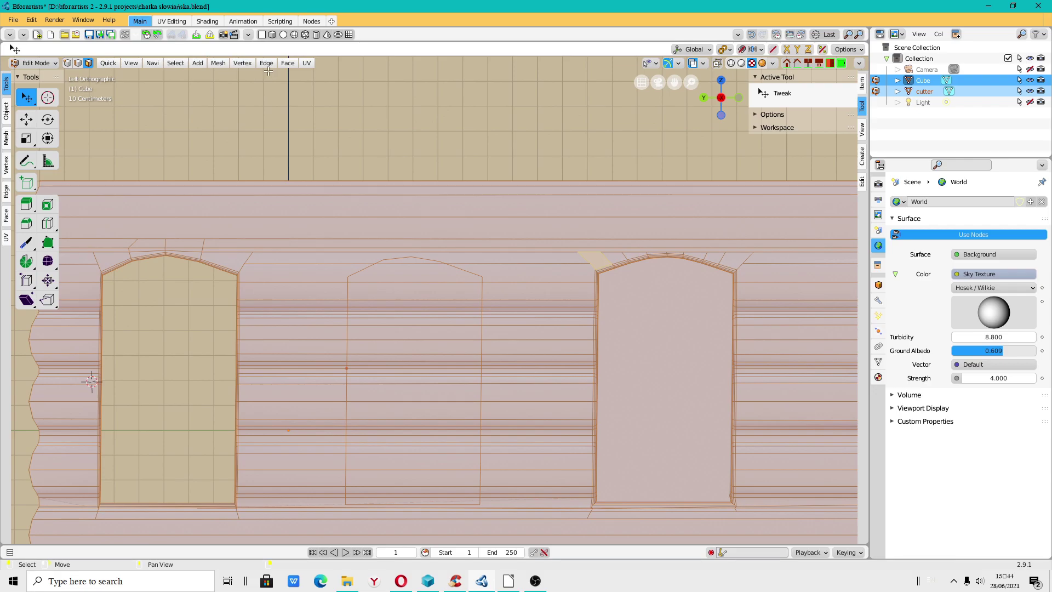
click(214, 64)
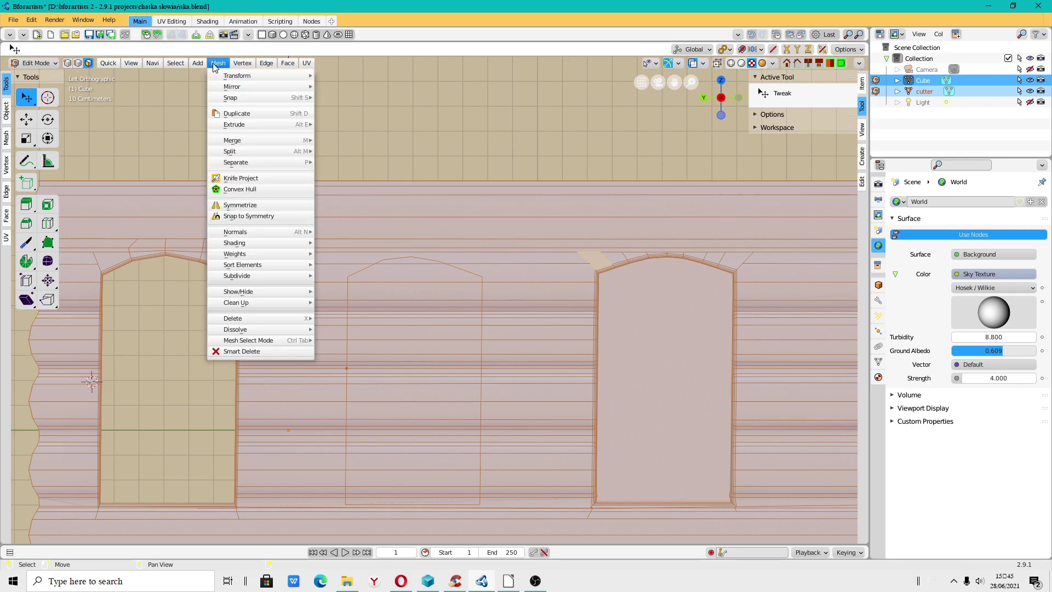
click(227, 178)
click(113, 534)
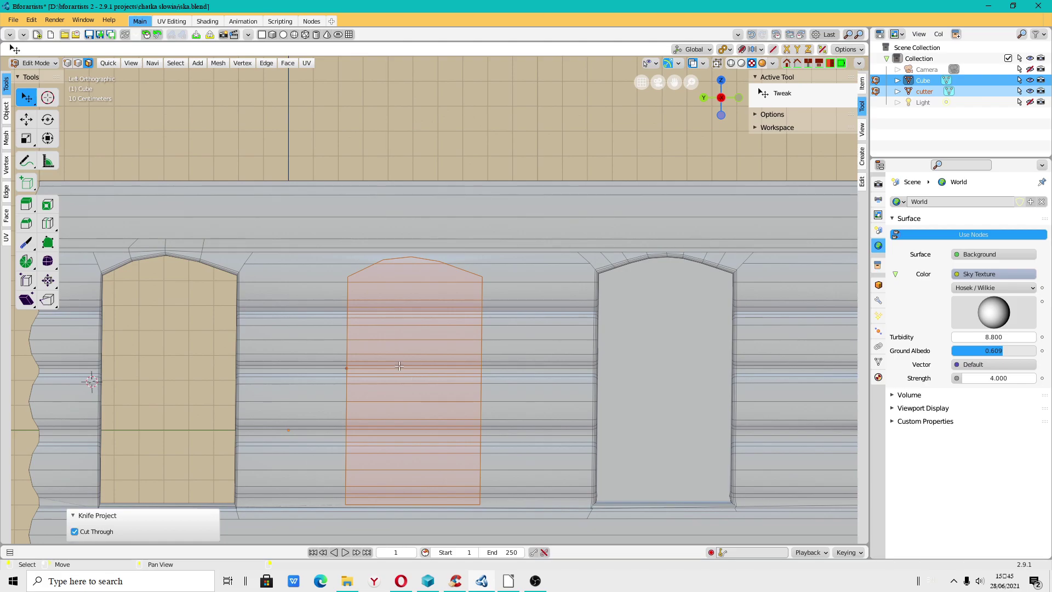
click(399, 261)
middle_drag(382, 357, 404, 365)
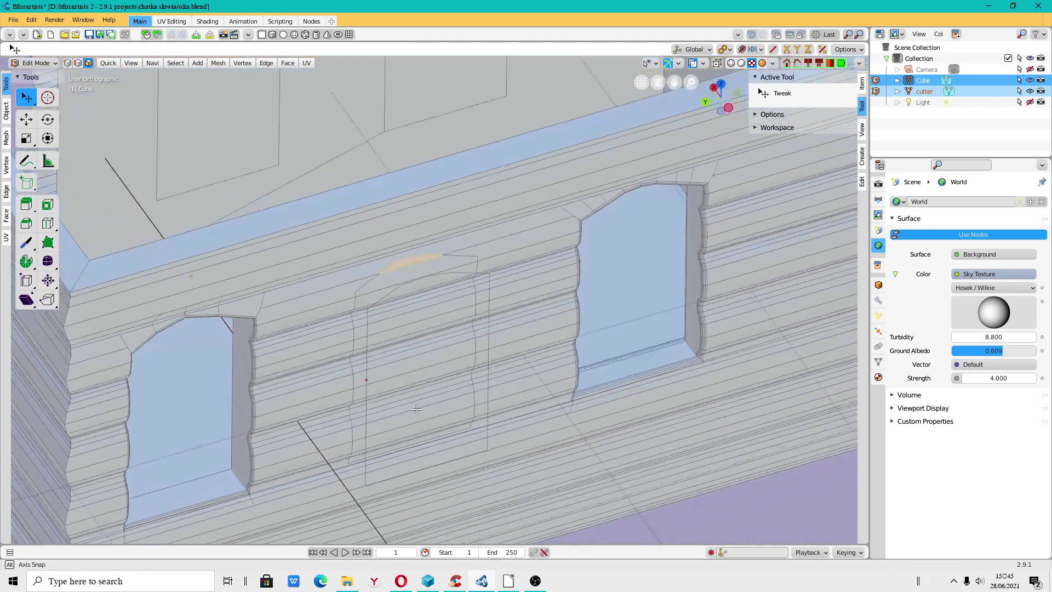
key(KP_5)
scroll(415, 358, down, 5)
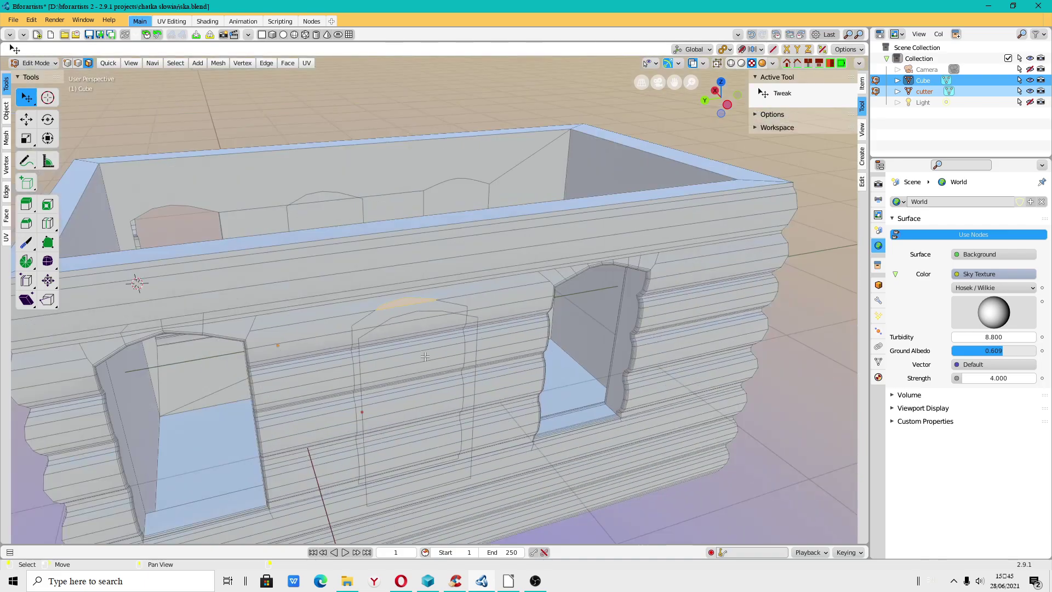
scroll(415, 358, down, 1)
Move the cutter -1.9866 m along Y, then set sky Strength 4.2 and Ground Albedo 0.526.
click(47, 62)
click(57, 74)
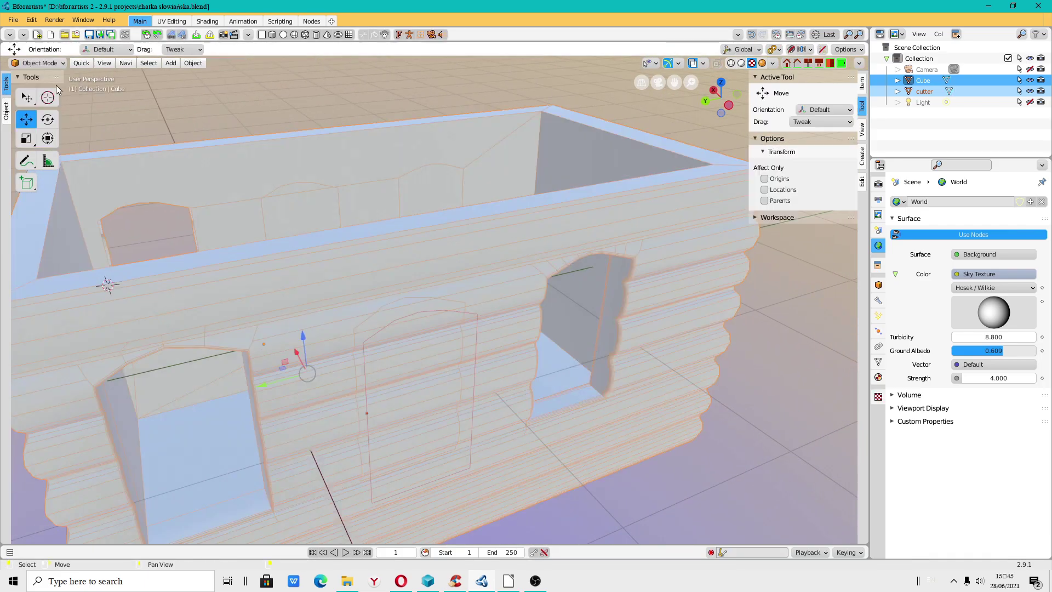
click(426, 319)
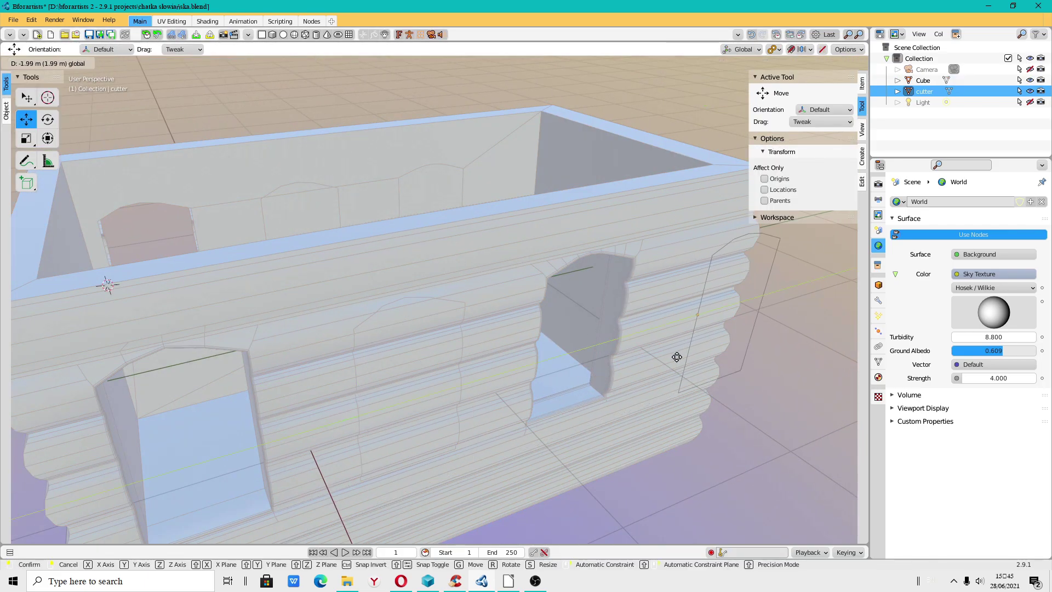
drag(340, 426, 679, 356)
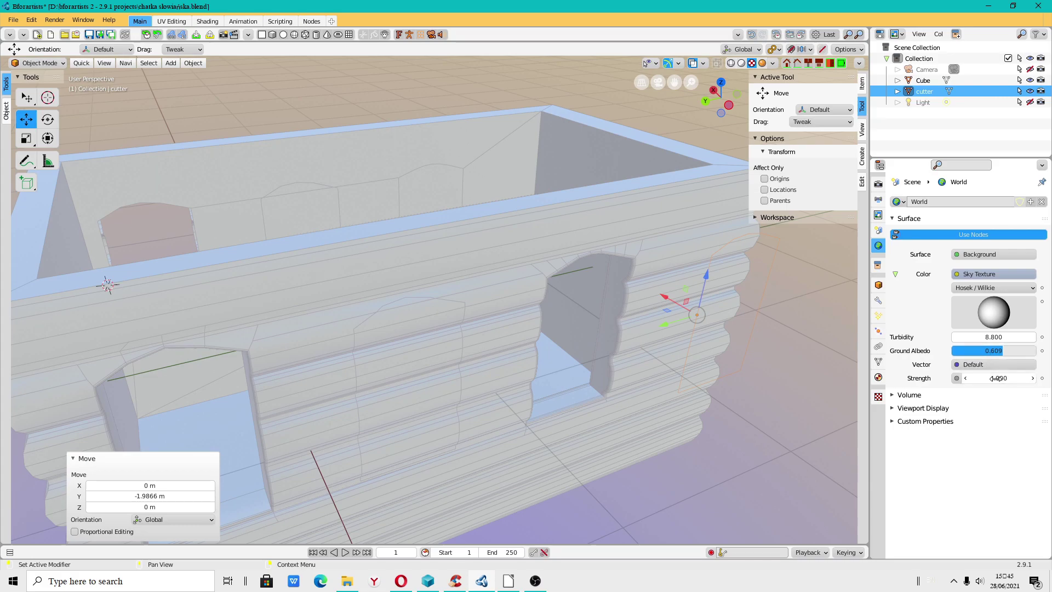
mouse_move(998, 378)
mouse_down()
mouse_move(1019, 378)
mouse_move(988, 353)
mouse_move(997, 350)
mouse_up()
mouse_move(443, 313)
middle_down()
mouse_move(525, 357)
mouse_move(451, 344)
mouse_move(409, 317)
mouse_move(551, 249)
middle_up()
Preview the cabin under a rotated built-in HDRI at about 0.5 world opacity, then return to Solid shading.
click(773, 63)
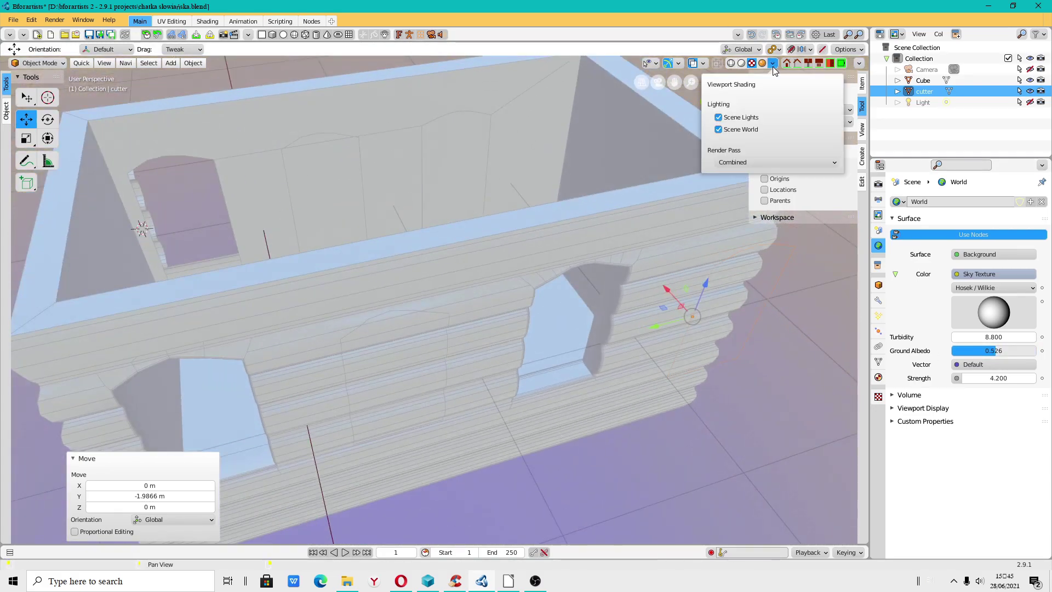
click(718, 131)
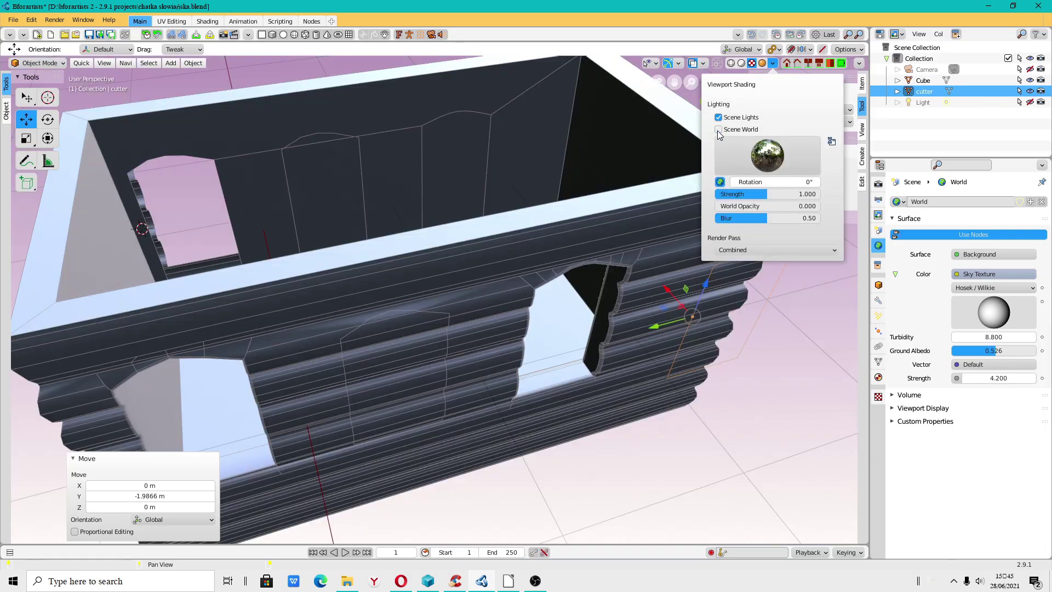
drag(739, 205, 768, 219)
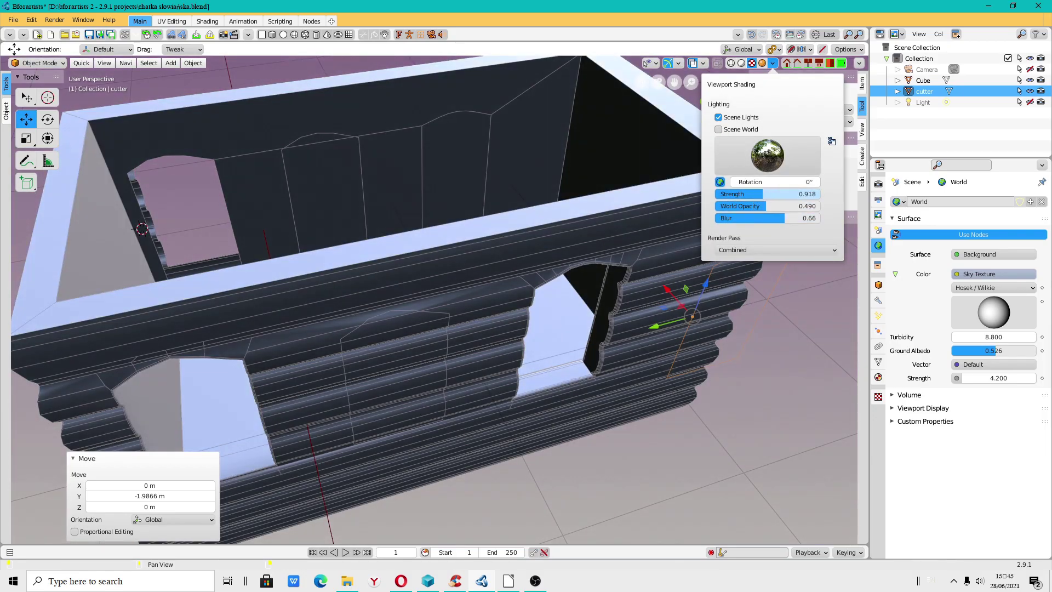
click(767, 156)
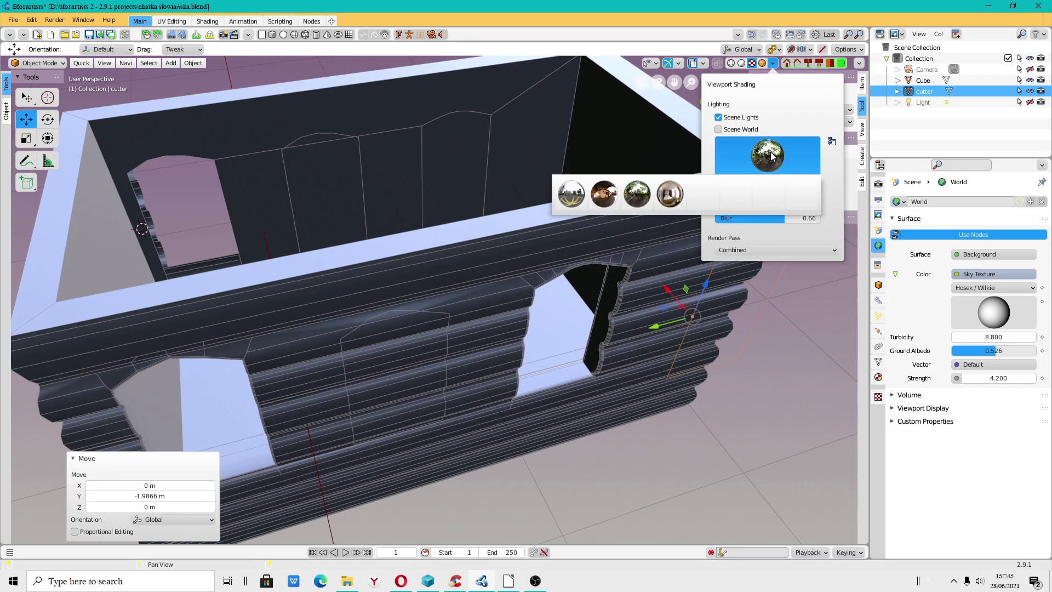
click(669, 194)
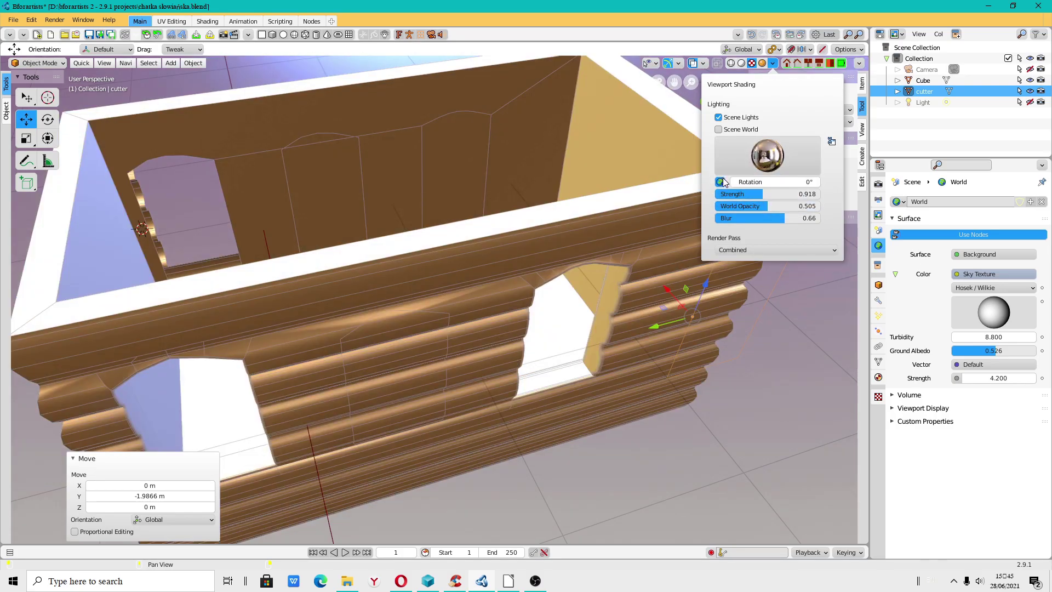
mouse_move(767, 182)
mouse_down()
mouse_move(789, 181)
mouse_move(767, 182)
mouse_up()
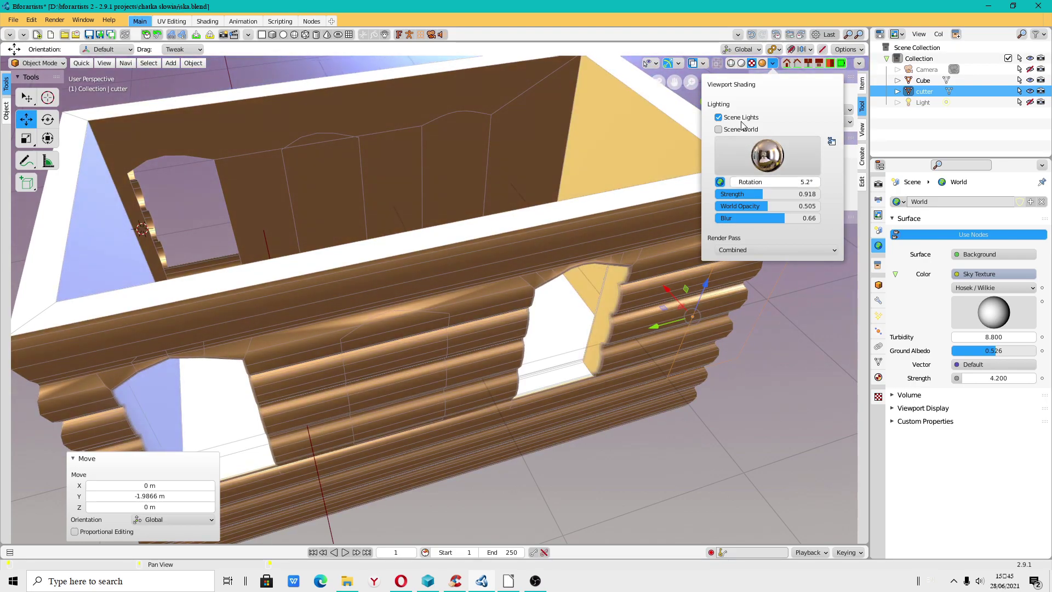
click(740, 62)
mouse_move(557, 268)
middle_down()
mouse_move(511, 308)
mouse_move(488, 228)
mouse_move(378, 190)
mouse_move(268, 183)
mouse_move(437, 265)
mouse_move(528, 343)
mouse_move(526, 303)
middle_up()
scroll(555, 285, up, 2)
Rotate the sky's sun direction and tune Strength to about 3.8 and Turbidity to 8.1.
scroll(554, 285, up, 1)
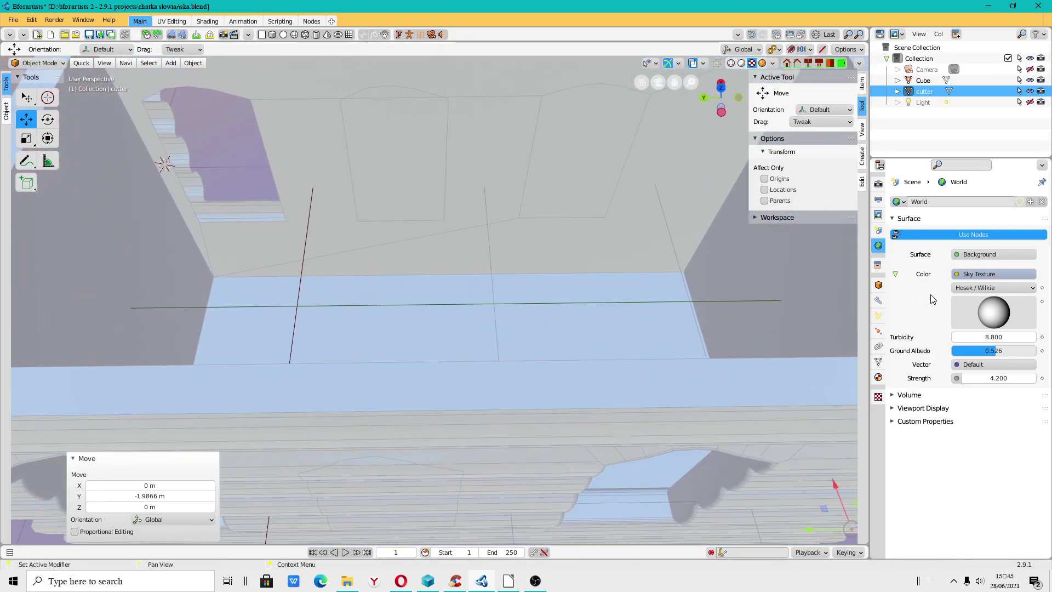
click(1004, 316)
drag(1010, 316, 965, 302)
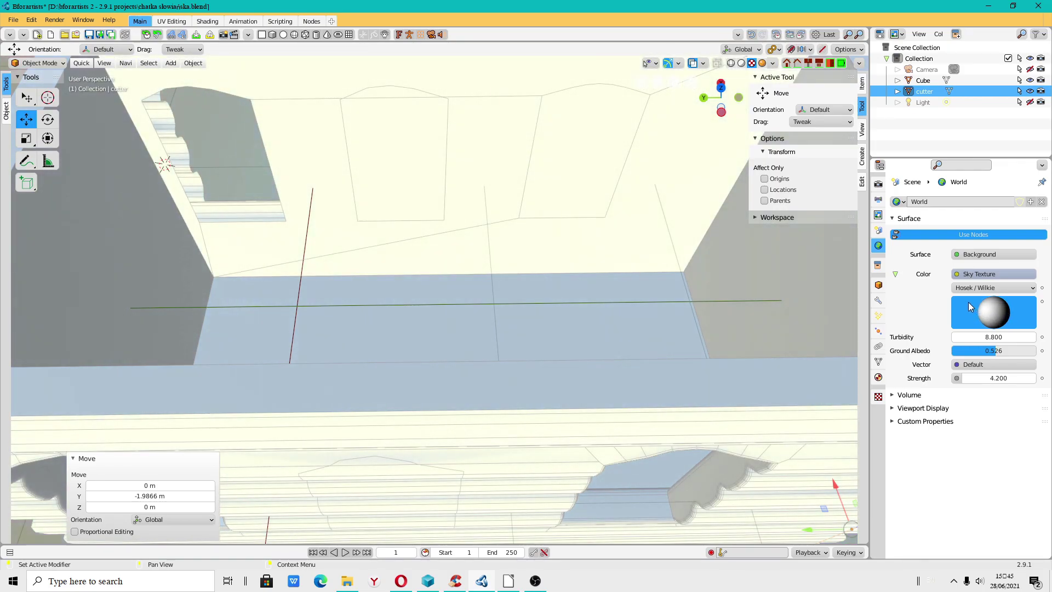
scroll(577, 315, down, 5)
scroll(577, 315, up, 3)
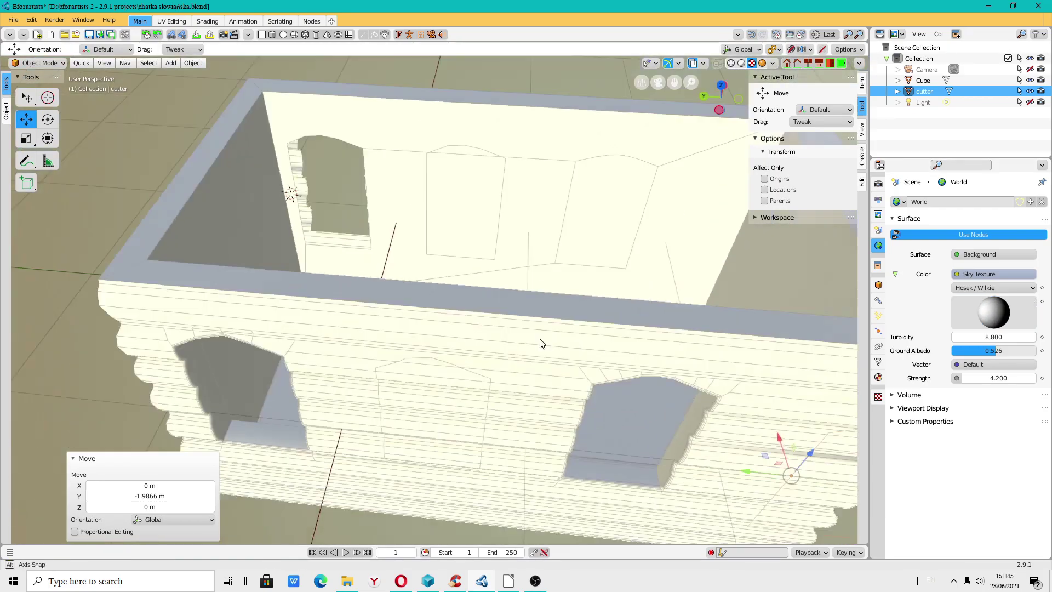
scroll(540, 345, up, 1)
scroll(556, 352, up, 2)
mouse_move(997, 378)
mouse_down()
mouse_move(981, 378)
mouse_move(1008, 378)
mouse_up()
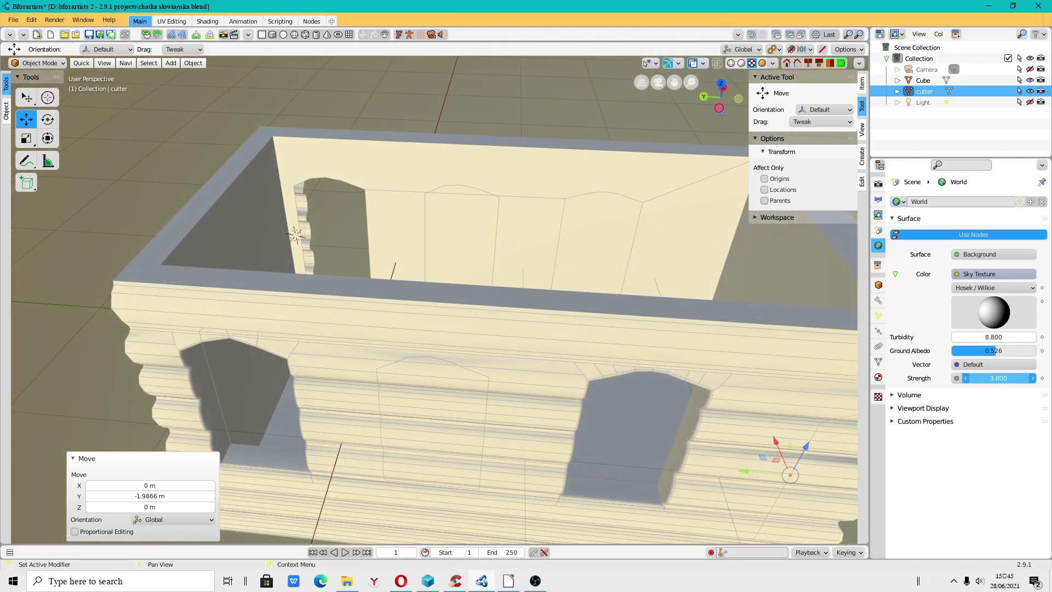
drag(994, 338, 981, 338)
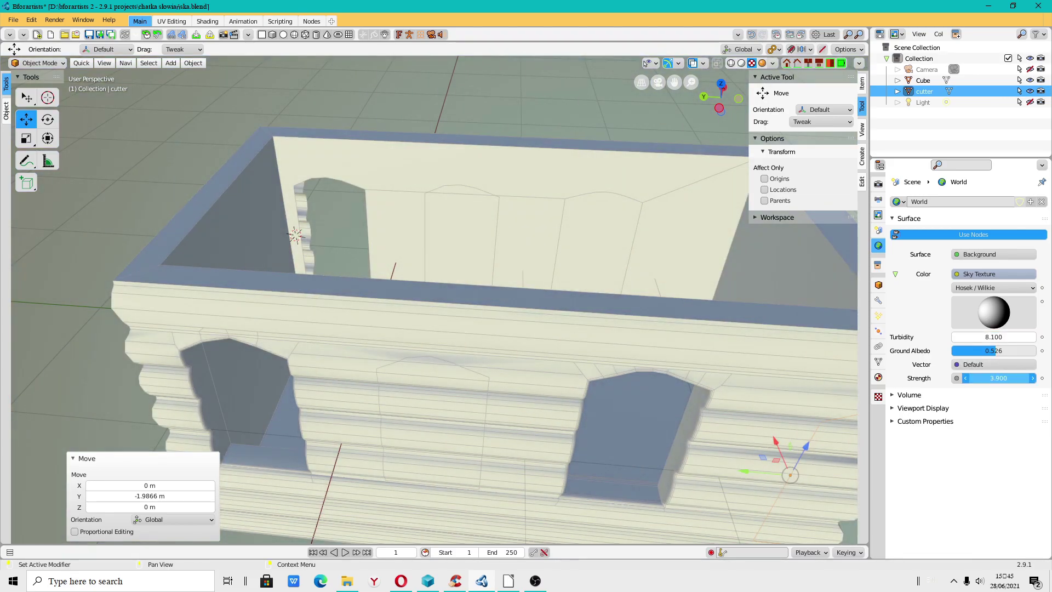
drag(998, 378, 986, 377)
middle_drag(509, 328, 486, 314)
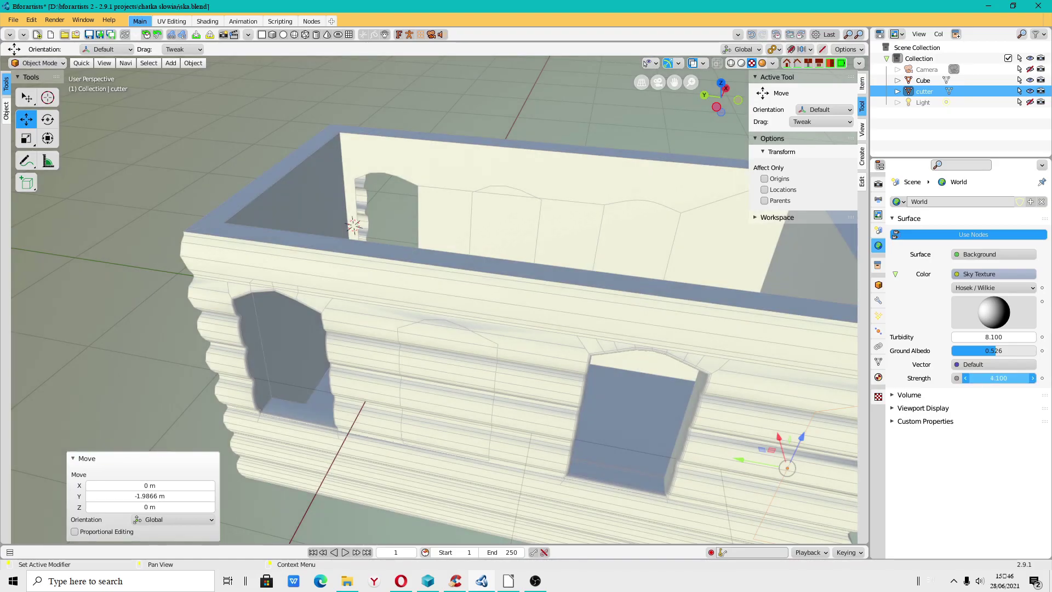
drag(998, 378, 1006, 378)
mouse_move(466, 285)
middle_down()
mouse_move(444, 309)
mouse_move(512, 197)
mouse_move(502, 244)
mouse_move(518, 284)
mouse_move(385, 171)
mouse_move(273, 188)
mouse_move(281, 223)
mouse_move(435, 250)
mouse_move(425, 305)
mouse_move(426, 287)
middle_up()
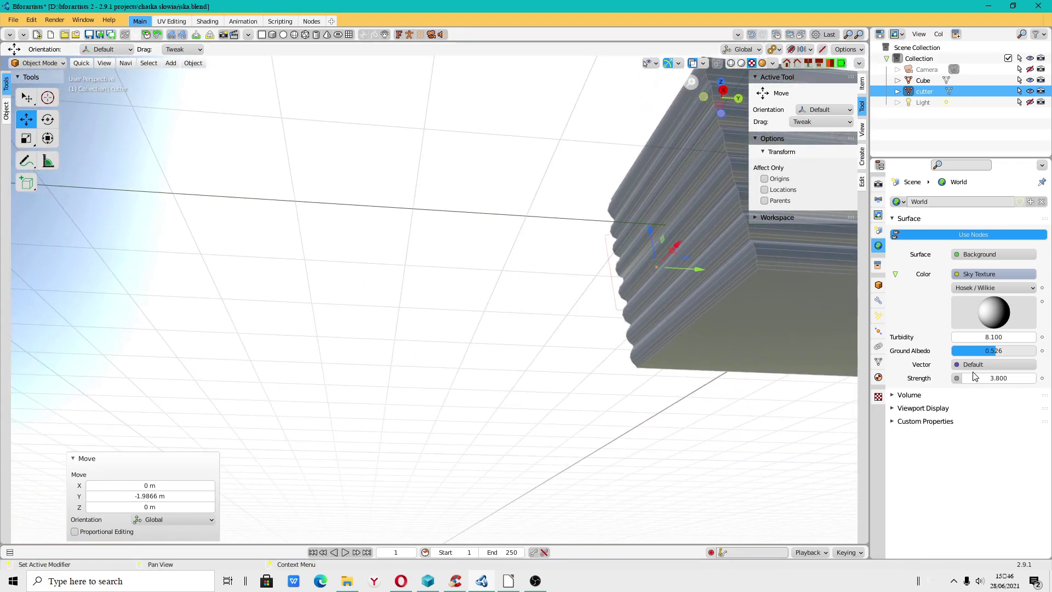
Try Turbidity near 4.0, then settle it around 8.4 with Strength 3.7.
mouse_move(1002, 337)
mouse_down()
mouse_move(953, 337)
mouse_move(986, 336)
mouse_move(975, 336)
mouse_up()
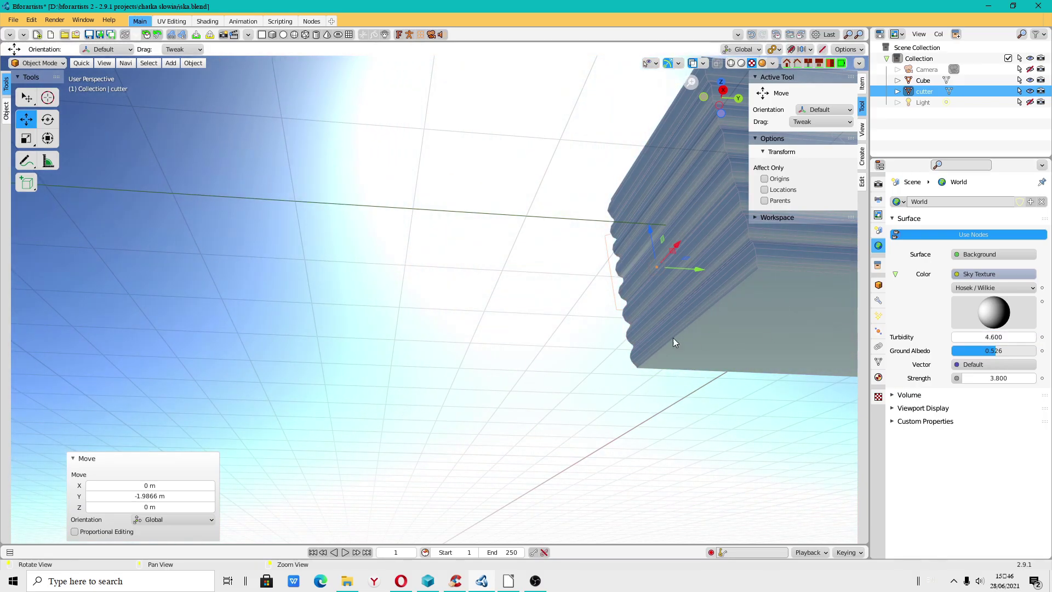
mouse_move(673, 338)
middle_down()
mouse_move(717, 413)
mouse_move(679, 366)
middle_up()
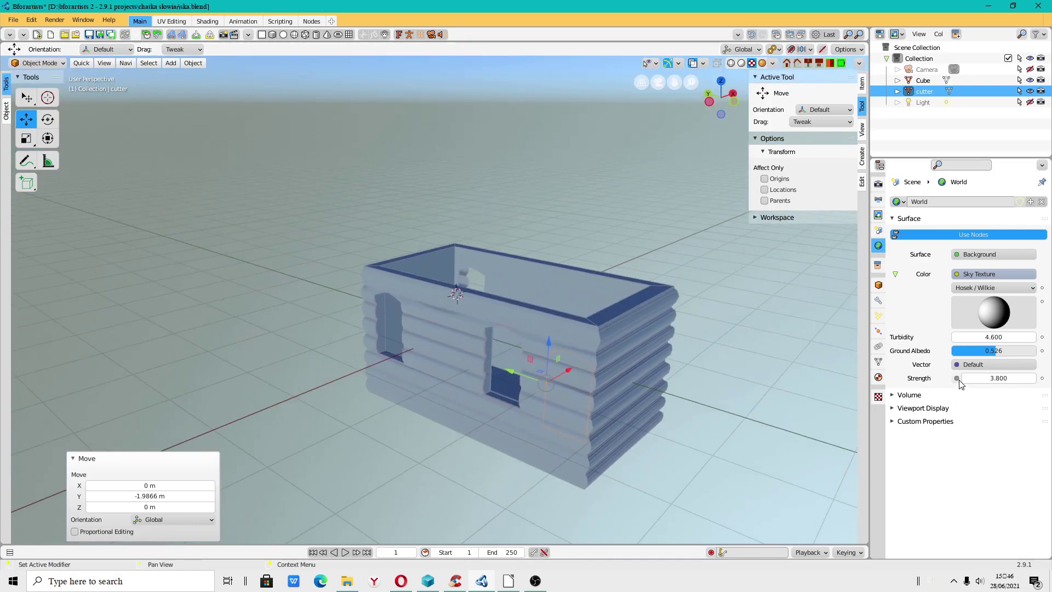
drag(981, 337, 1025, 336)
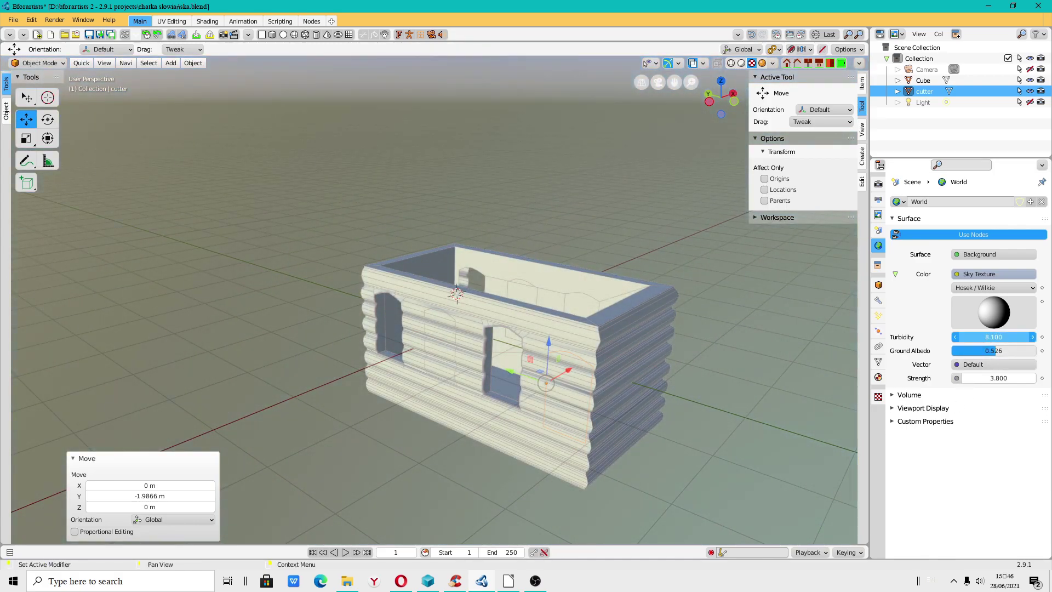
middle_drag(657, 350, 676, 370)
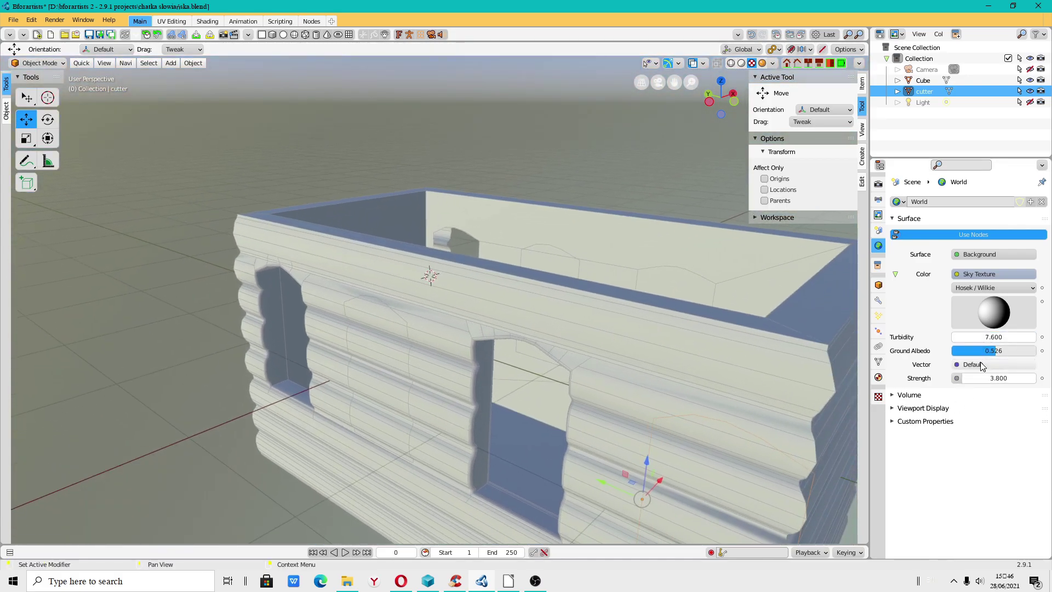
drag(993, 336, 1013, 336)
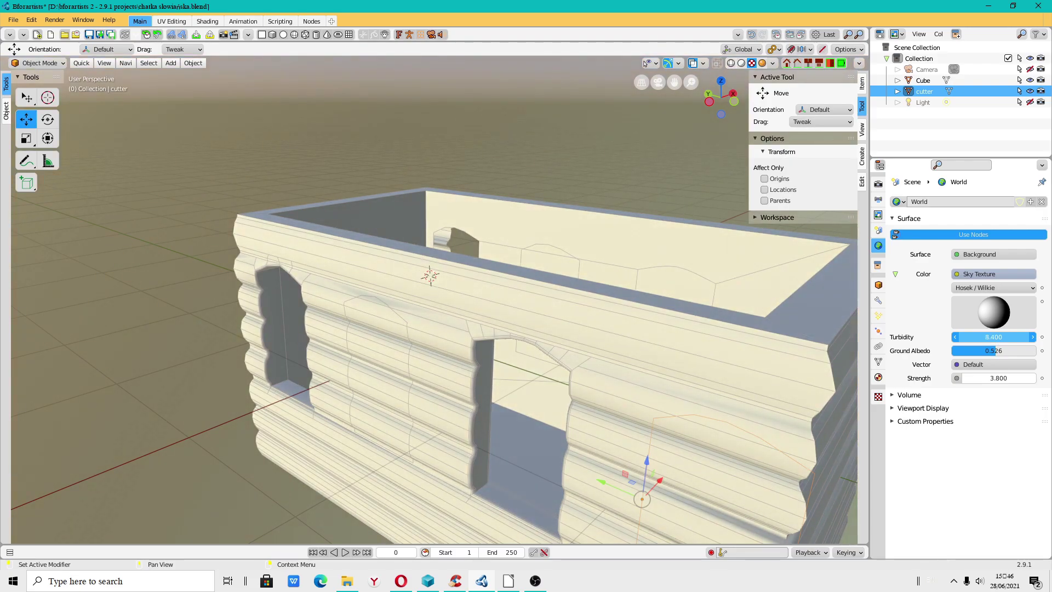
drag(998, 378, 991, 378)
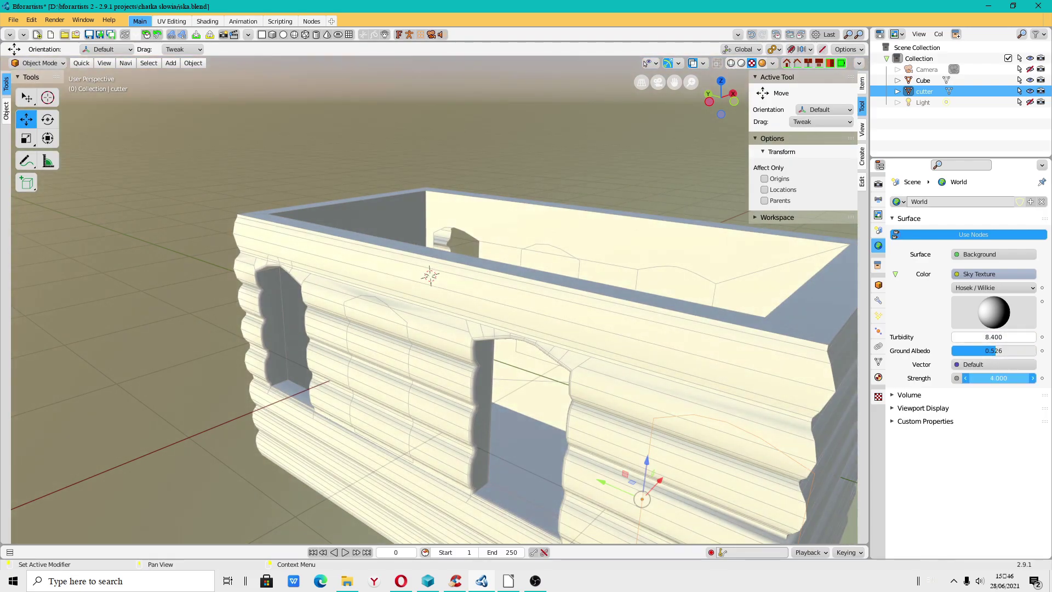
Select the cabin mesh and enable Lock To 3D Cursor in the sidebar View panel.
scroll(364, 355, up, 5)
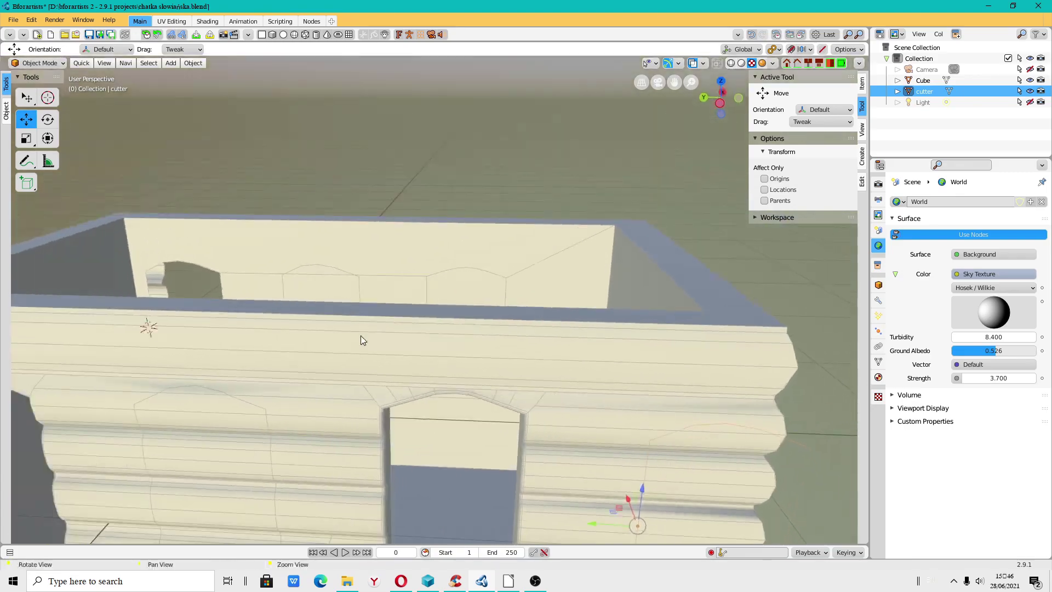
mouse_move(364, 355)
middle_down()
mouse_move(537, 247)
mouse_move(487, 291)
mouse_move(489, 306)
middle_up()
click(533, 258)
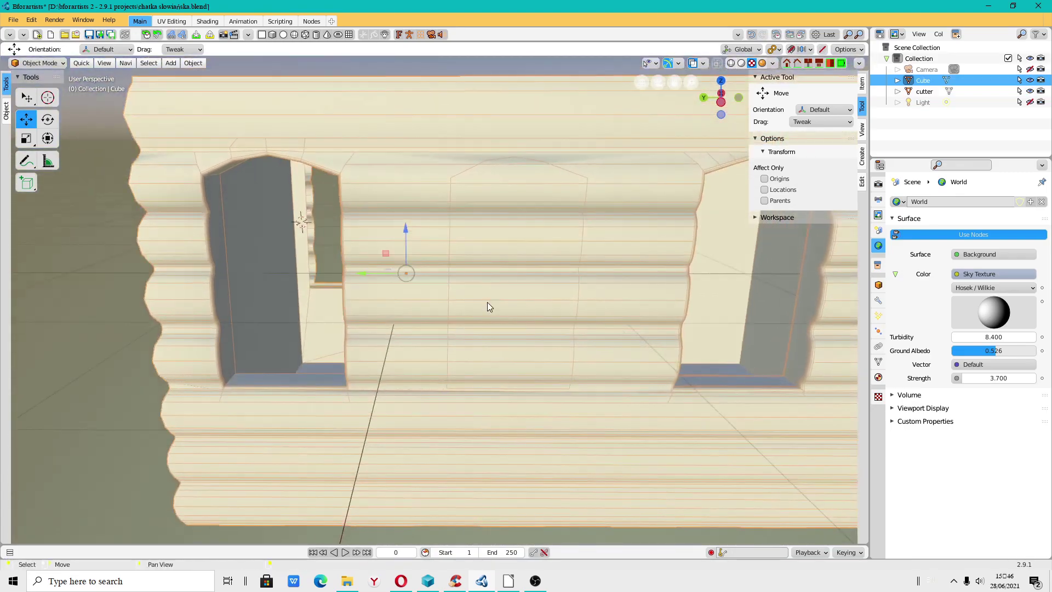
scroll(493, 293, up, 3)
scroll(511, 238, up, 2)
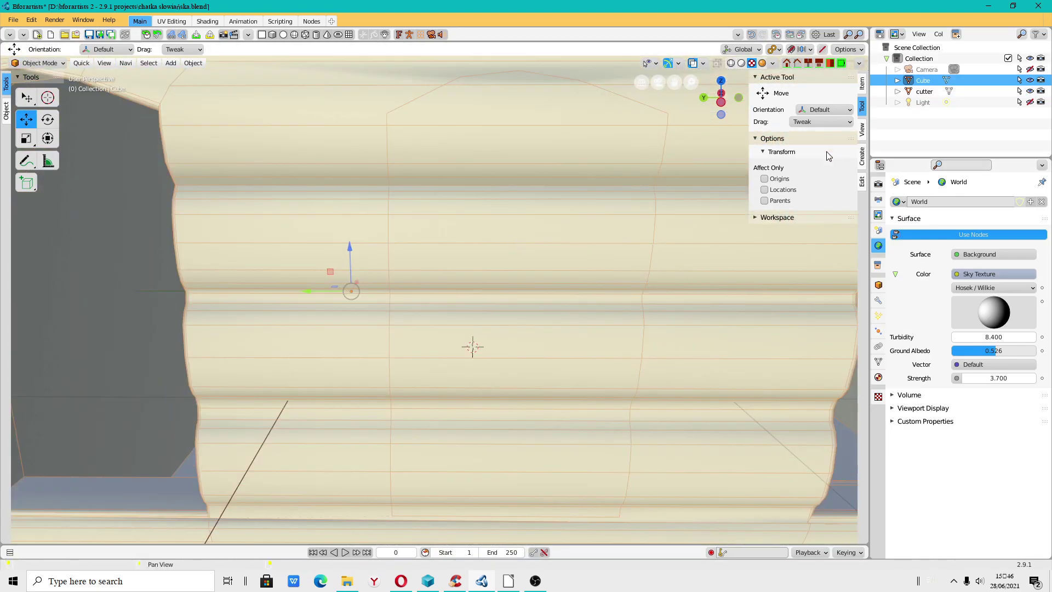
click(862, 131)
click(783, 104)
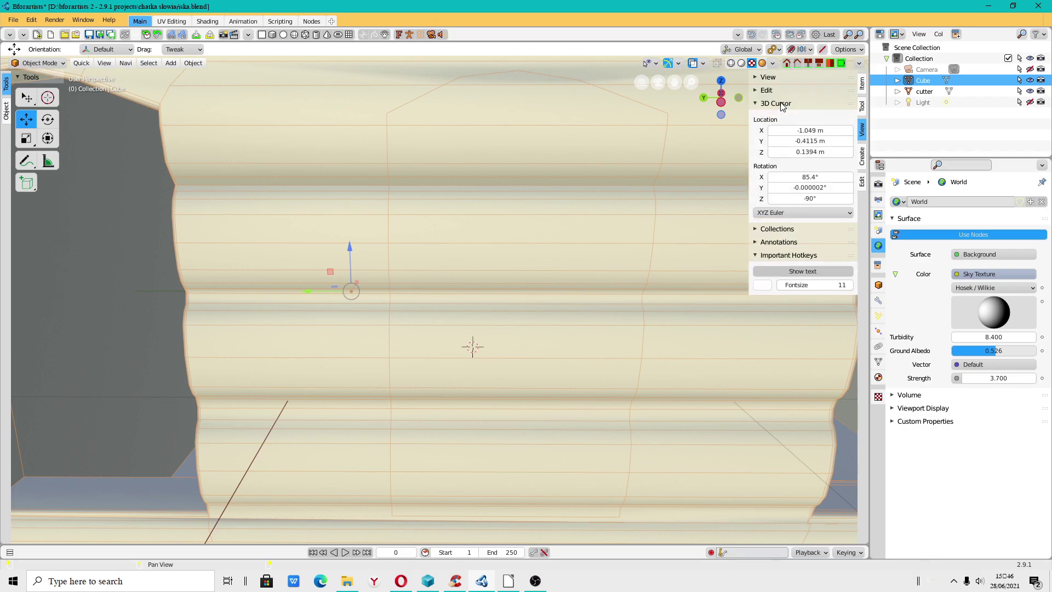
click(770, 77)
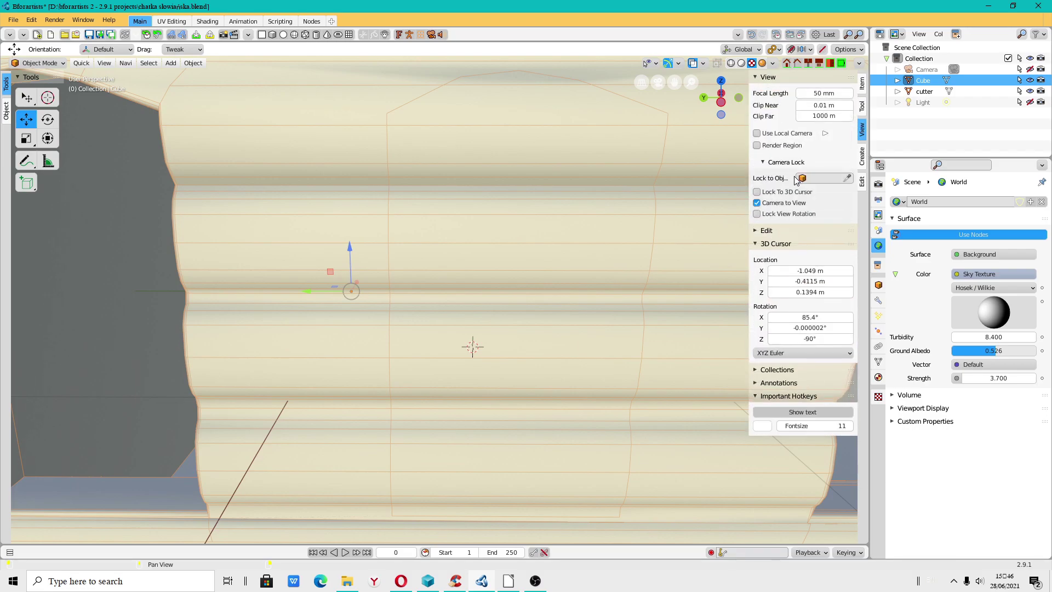
click(757, 192)
mouse_move(426, 270)
middle_down()
mouse_move(445, 287)
mouse_move(451, 262)
mouse_move(468, 350)
mouse_move(489, 383)
mouse_move(471, 406)
mouse_move(460, 357)
middle_up()
scroll(451, 261, up, 3)
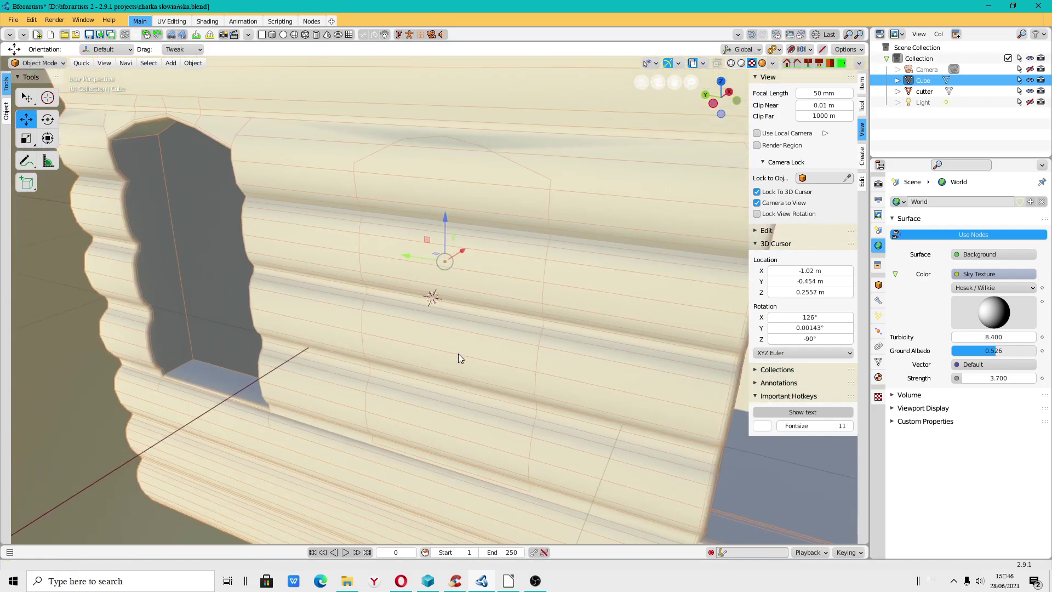
click(38, 62)
In Edit Mode, brush-select the new window's arch face and delete it.
click(39, 88)
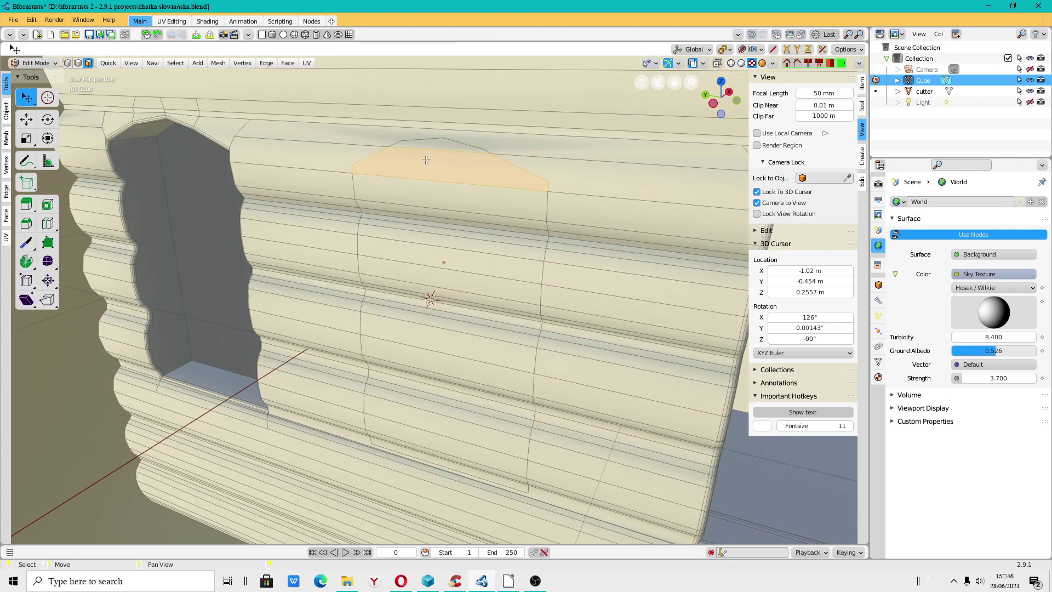
key(c)
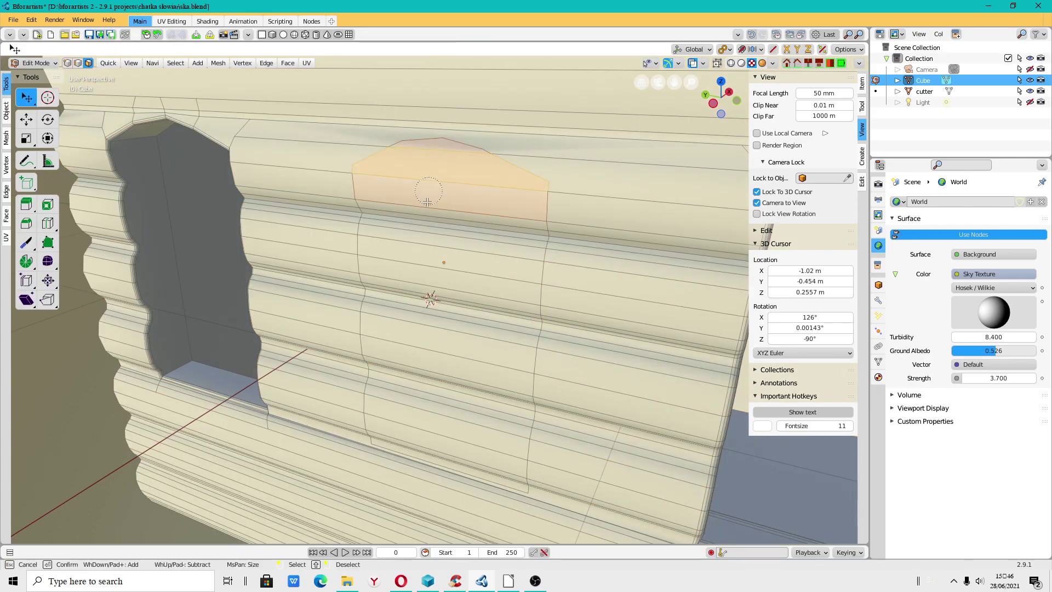
key(Escape)
click(65, 414)
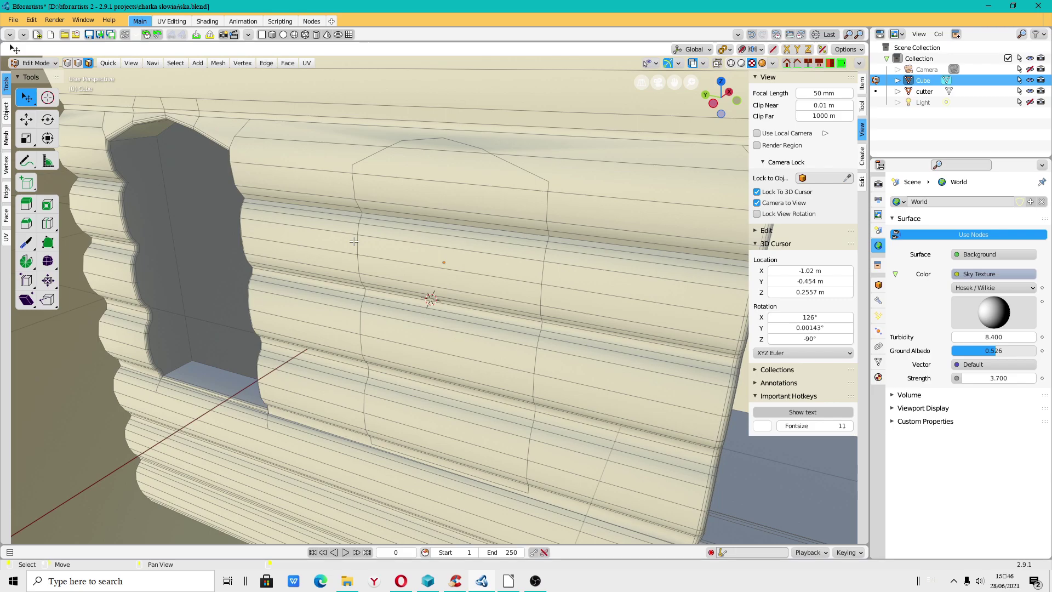
key(c)
click(425, 161)
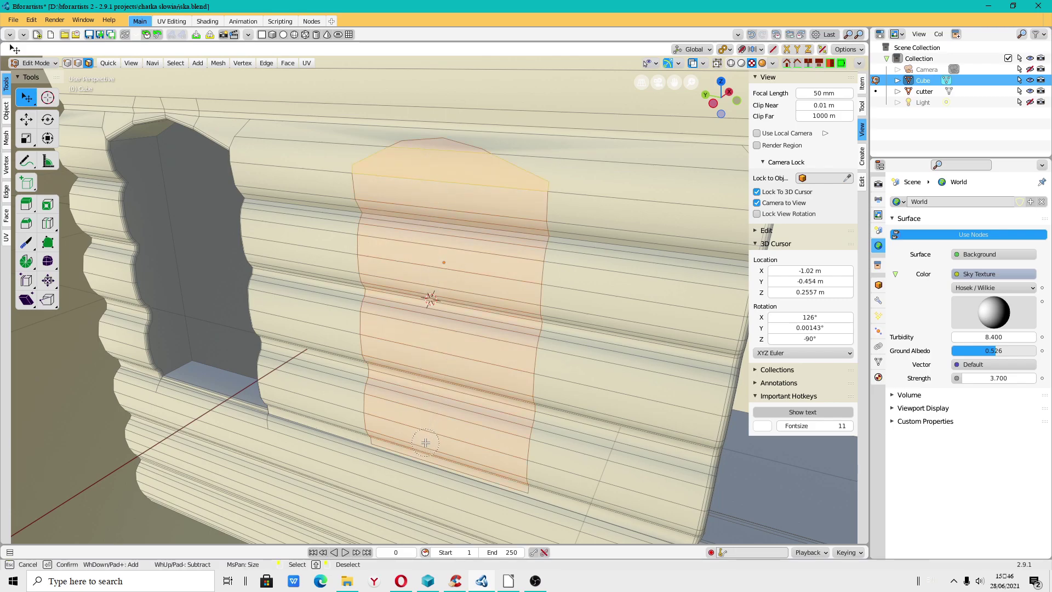
key(Escape)
middle_drag(449, 400, 435, 388)
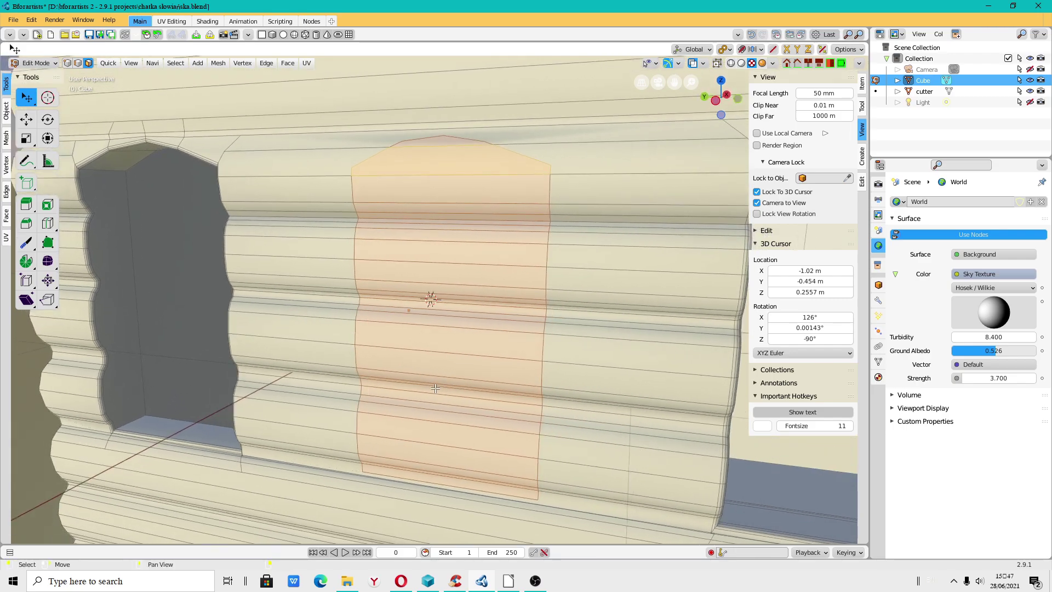
key(x)
click(446, 413)
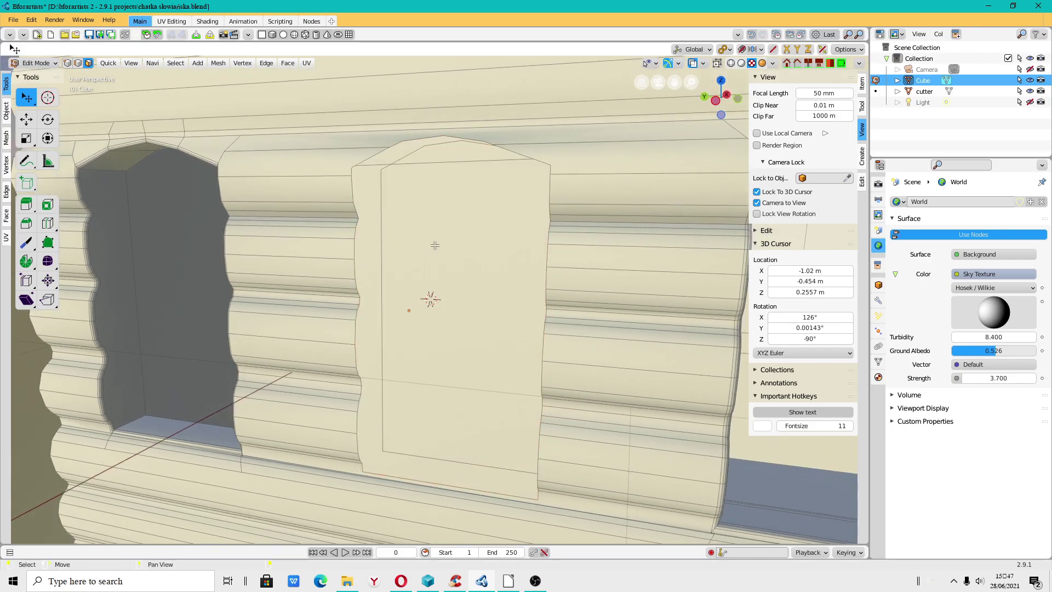
Delete further faces inside the opening, including the arch face above the rectangle.
mouse_move(451, 173)
middle_down()
mouse_move(470, 421)
mouse_move(452, 382)
middle_up()
key(x)
click(465, 380)
shift+click(472, 331)
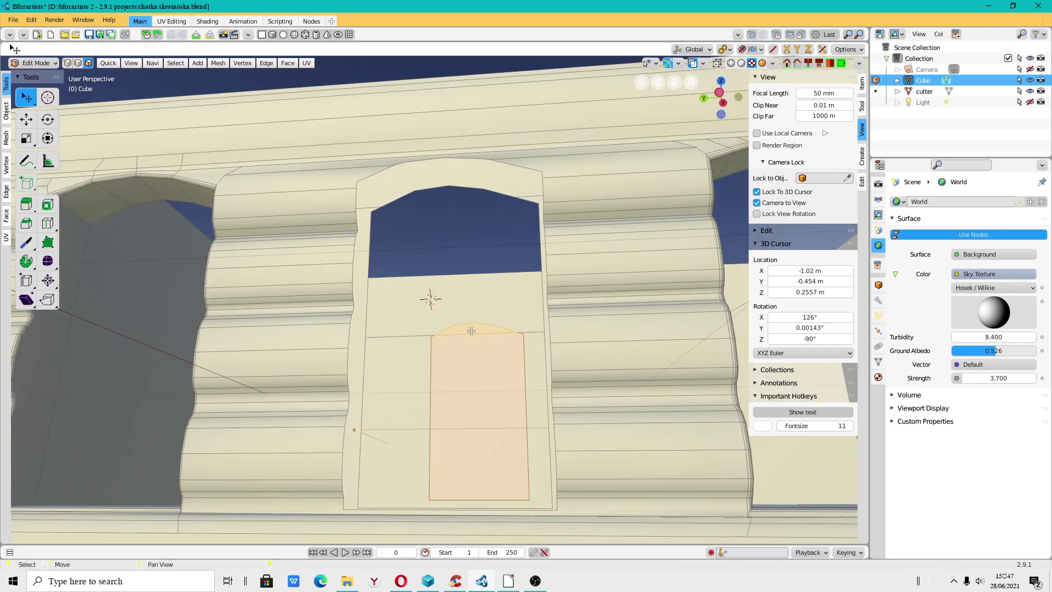
key(x)
click(471, 331)
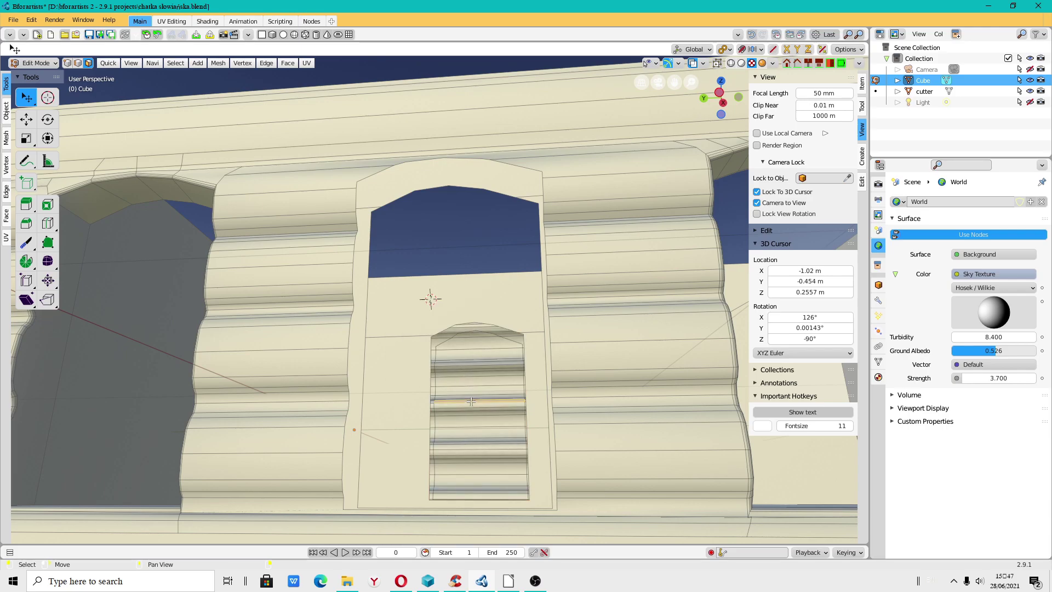
Brush-select the remaining log faces filling the opening and delete them.
key(c)
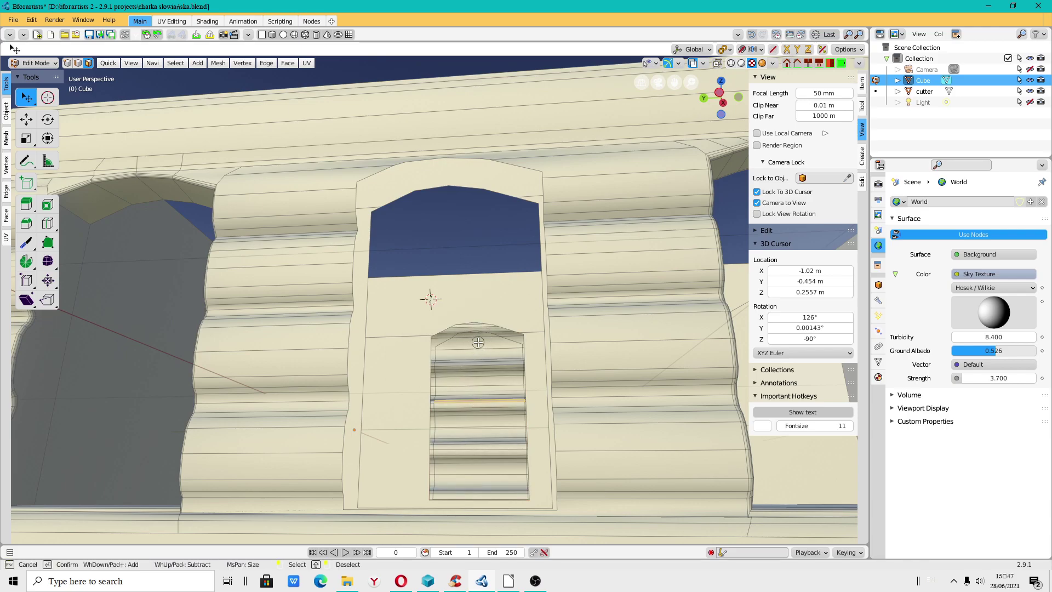
drag(475, 336, 480, 368)
key(Escape)
click(479, 327)
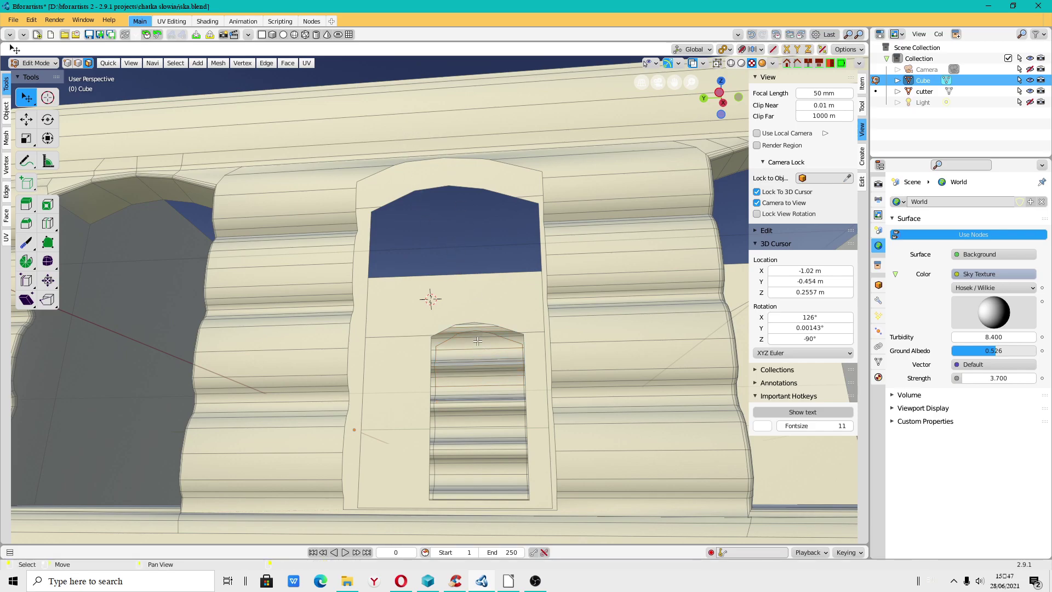
key(c)
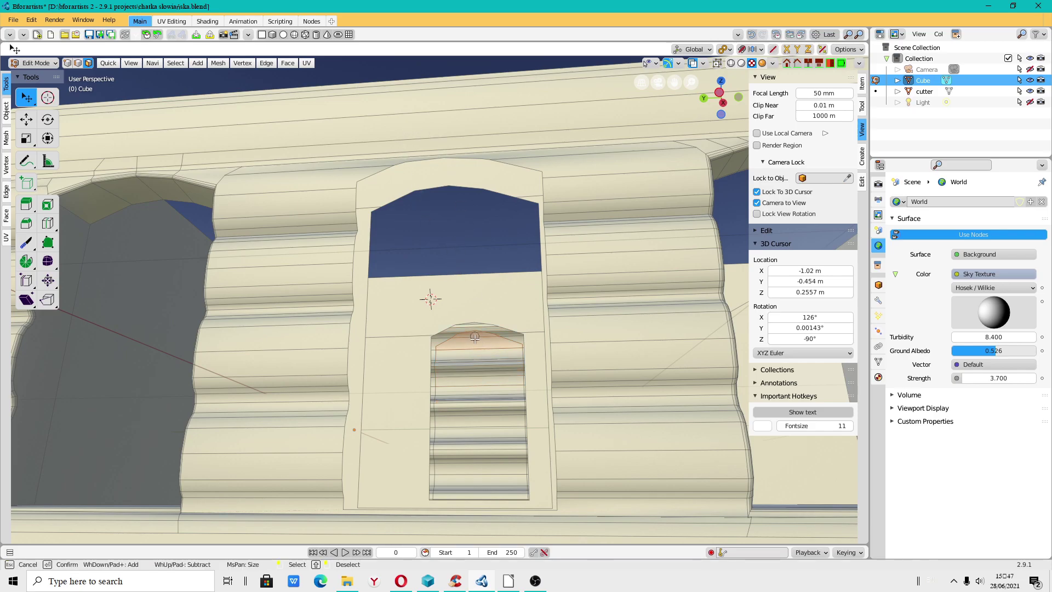
drag(474, 338, 477, 491)
key(Escape)
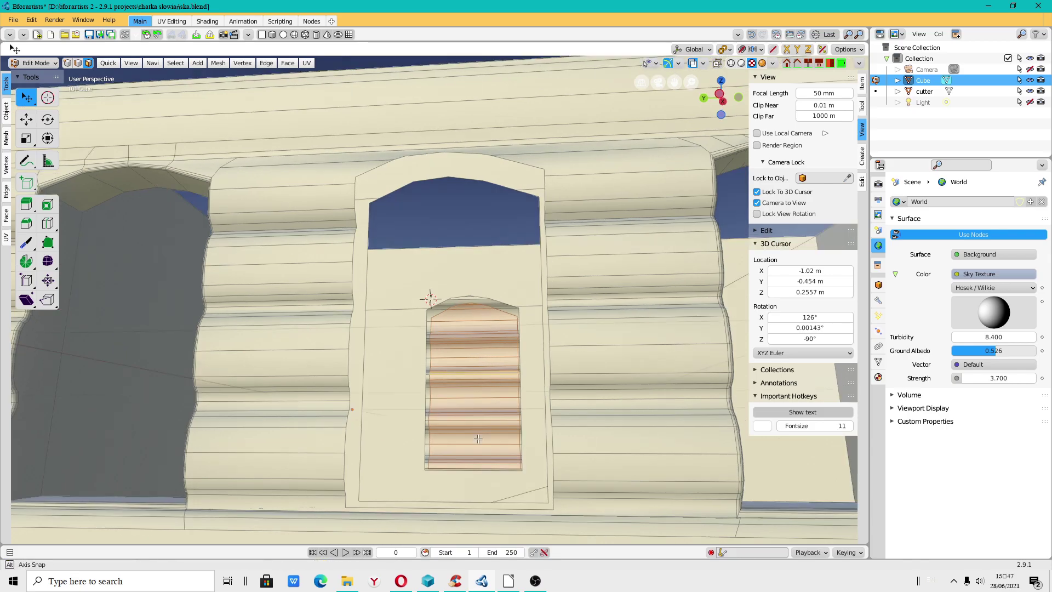
middle_drag(490, 443, 486, 349)
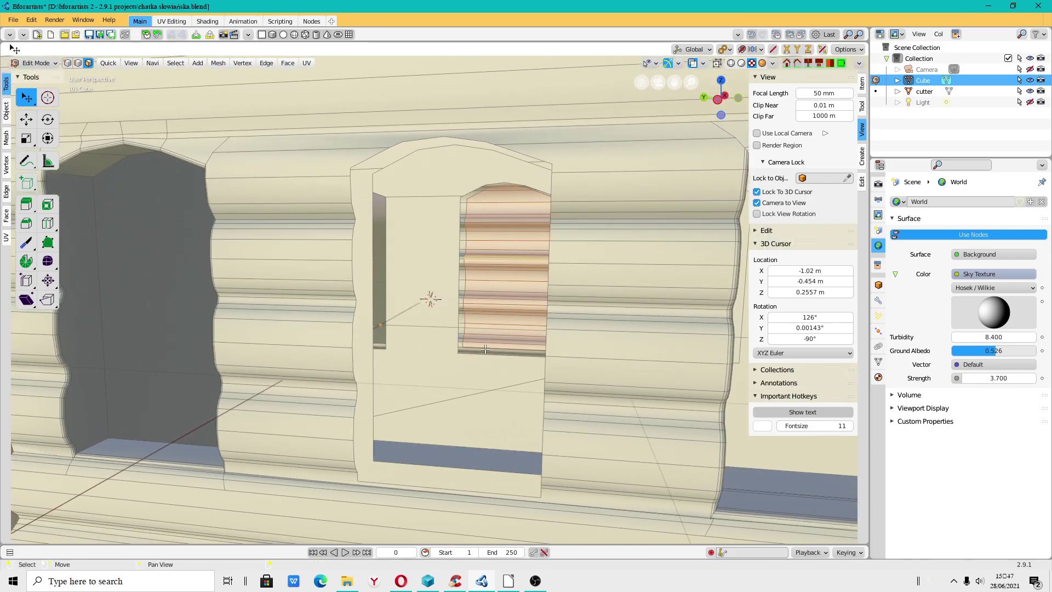
key(x)
click(485, 348)
scroll(485, 348, down, 4)
mouse_move(485, 348)
middle_down()
mouse_move(527, 398)
mouse_move(523, 416)
mouse_move(497, 399)
mouse_move(553, 400)
middle_up()
Raise the Color Management Gamma in Render Properties from 0.405 to 0.583.
click(879, 184)
click(926, 472)
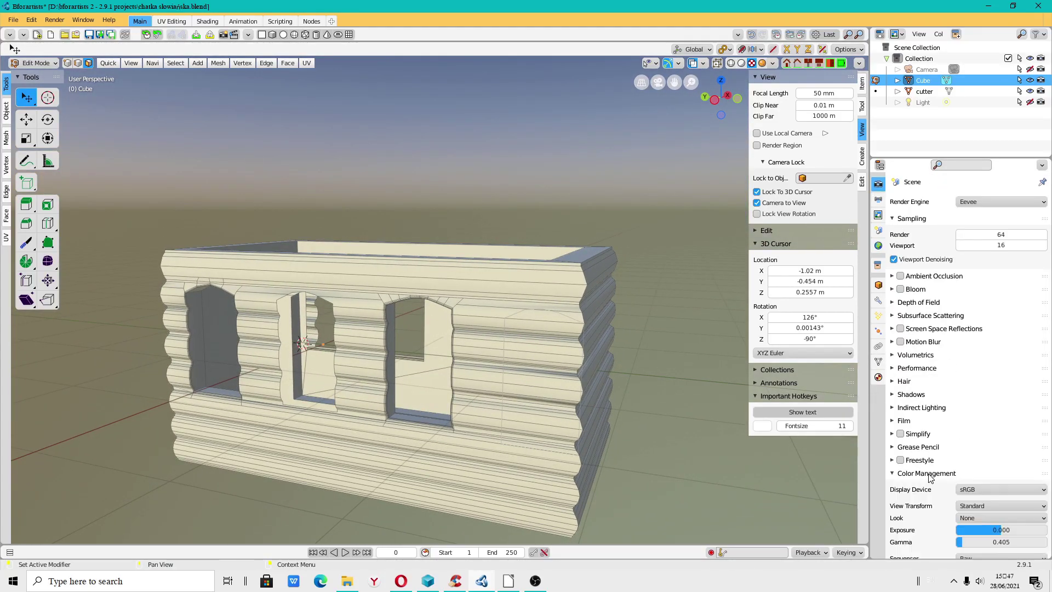
scroll(929, 478, down, 1)
drag(961, 521, 985, 519)
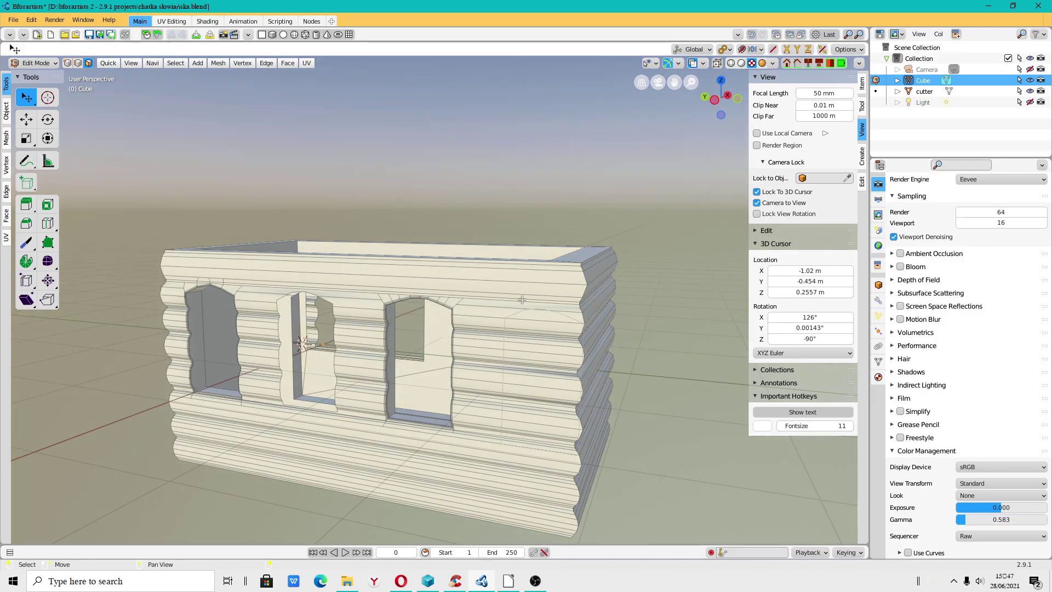
mouse_move(303, 344)
middle_down()
mouse_move(149, 318)
mouse_move(165, 313)
middle_up()
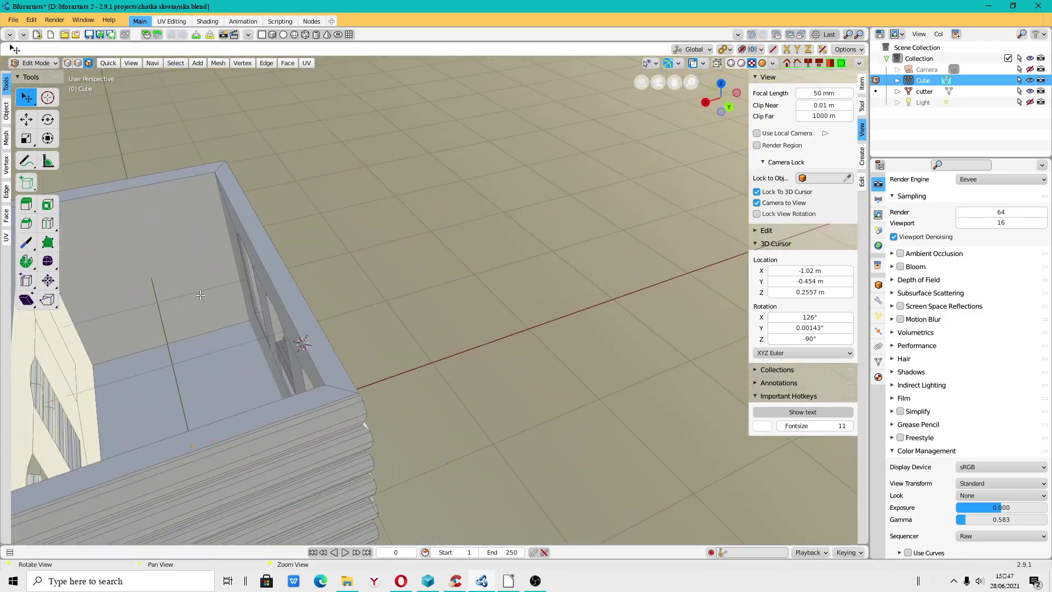
Rotate the Sky Texture sun direction and raise Ground Albedo from 0.526 to 0.615.
scroll(477, 257, down, 5)
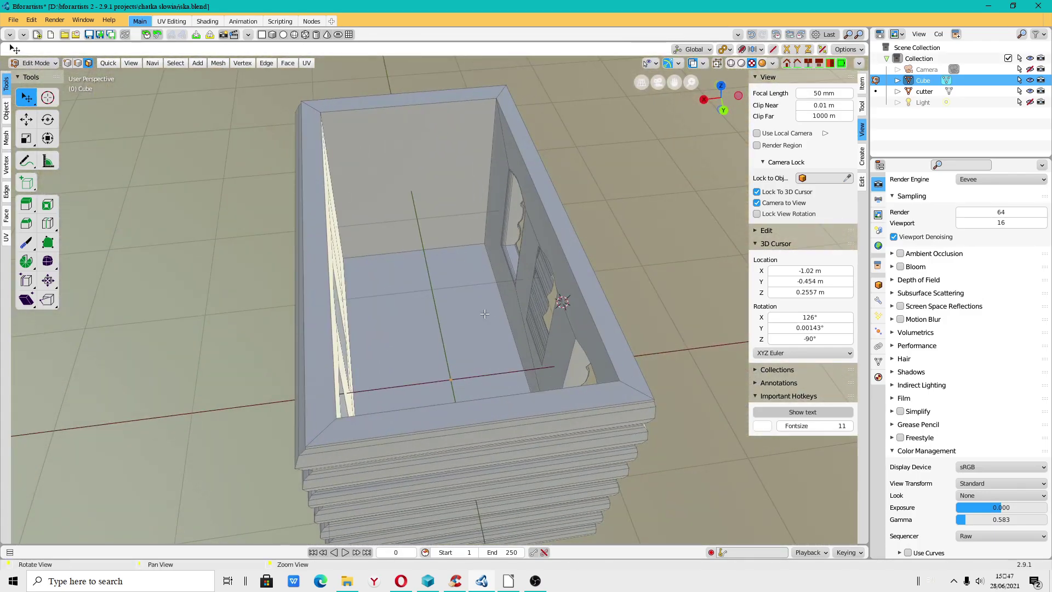
mouse_move(517, 280)
middle_down()
mouse_move(542, 295)
mouse_move(559, 290)
middle_up()
scroll(536, 295, up, 3)
click(878, 246)
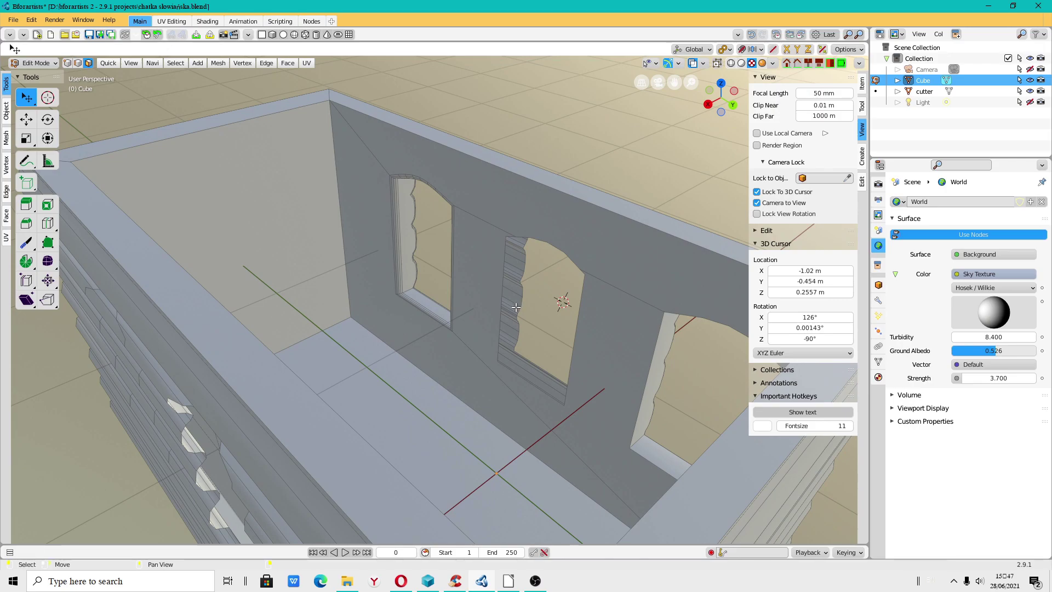
mouse_move(986, 316)
mouse_down()
mouse_move(1049, 296)
mouse_move(1032, 303)
mouse_up()
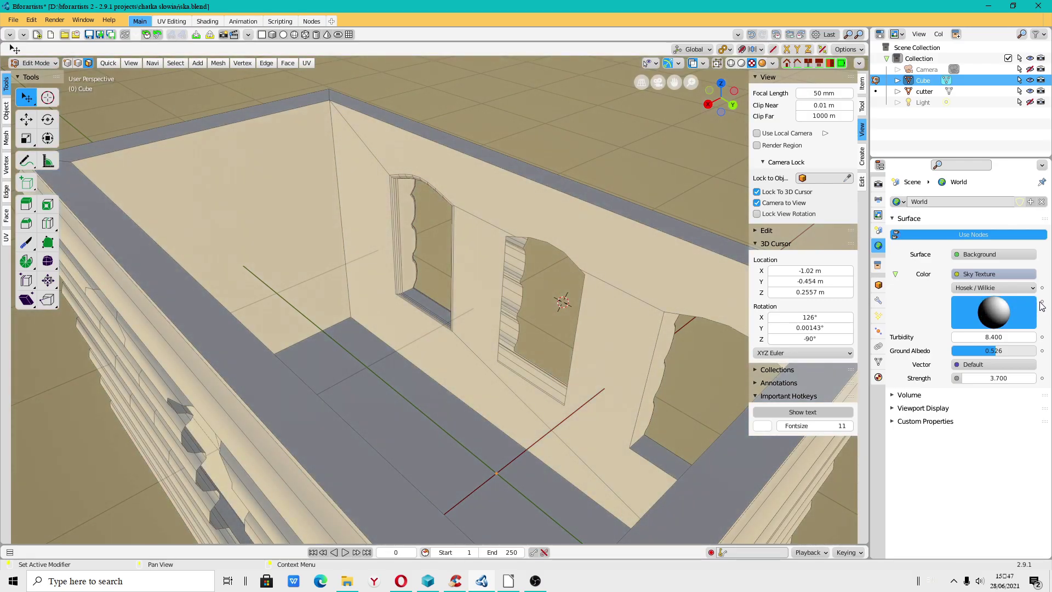
mouse_move(1032, 303)
mouse_down()
mouse_move(1048, 305)
mouse_move(1001, 305)
mouse_up()
drag(1003, 307, 1002, 309)
drag(998, 352, 1011, 351)
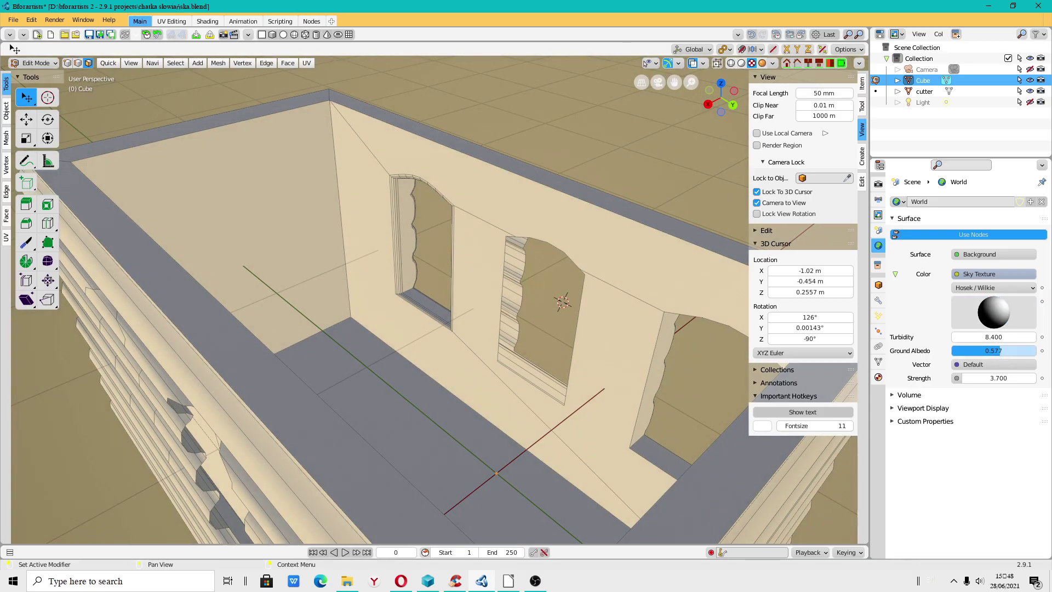
mouse_move(996, 315)
mouse_down()
mouse_move(1008, 312)
mouse_move(989, 315)
mouse_up()
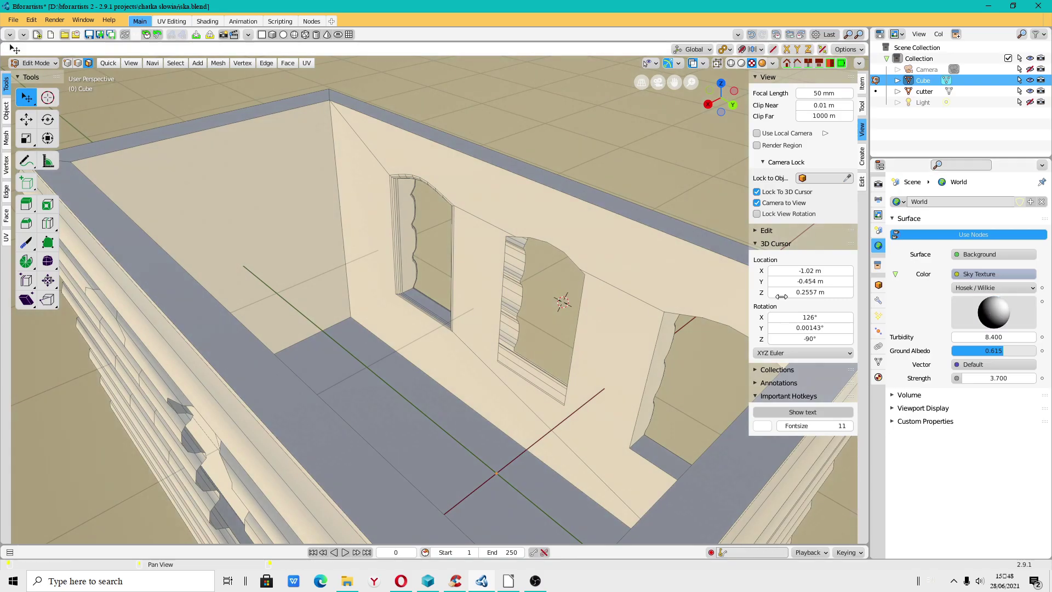
mouse_move(463, 349)
middle_down()
mouse_move(662, 339)
mouse_move(650, 298)
mouse_move(626, 366)
mouse_move(457, 341)
mouse_move(474, 334)
mouse_move(423, 351)
middle_up()
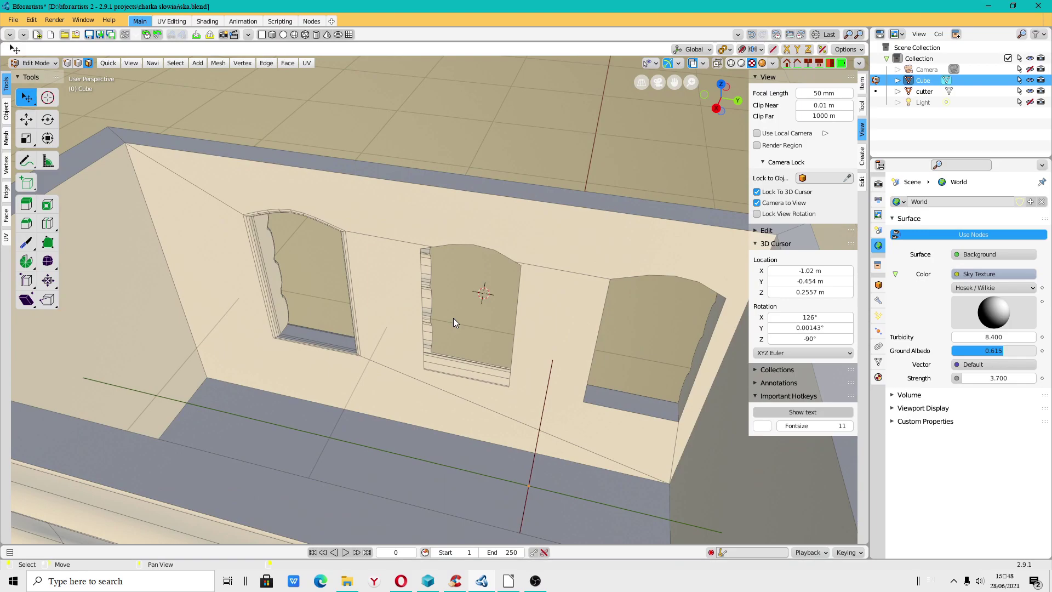
Level the view on the three arched windows and select the wall face around them.
scroll(432, 344, up, 2)
scroll(380, 368, up, 1)
scroll(381, 368, down, 2)
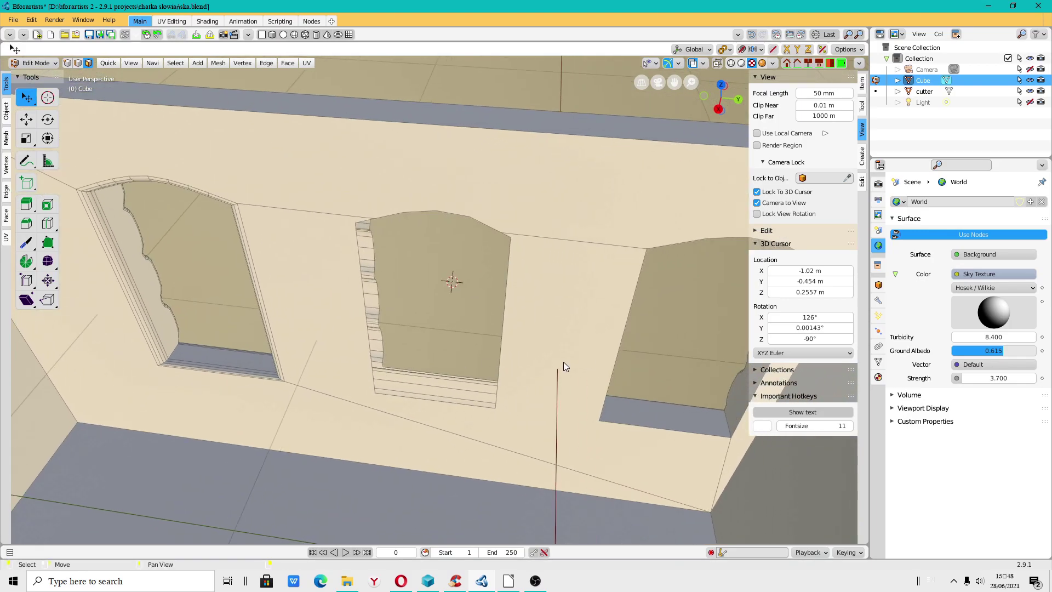
scroll(408, 286, down, 1)
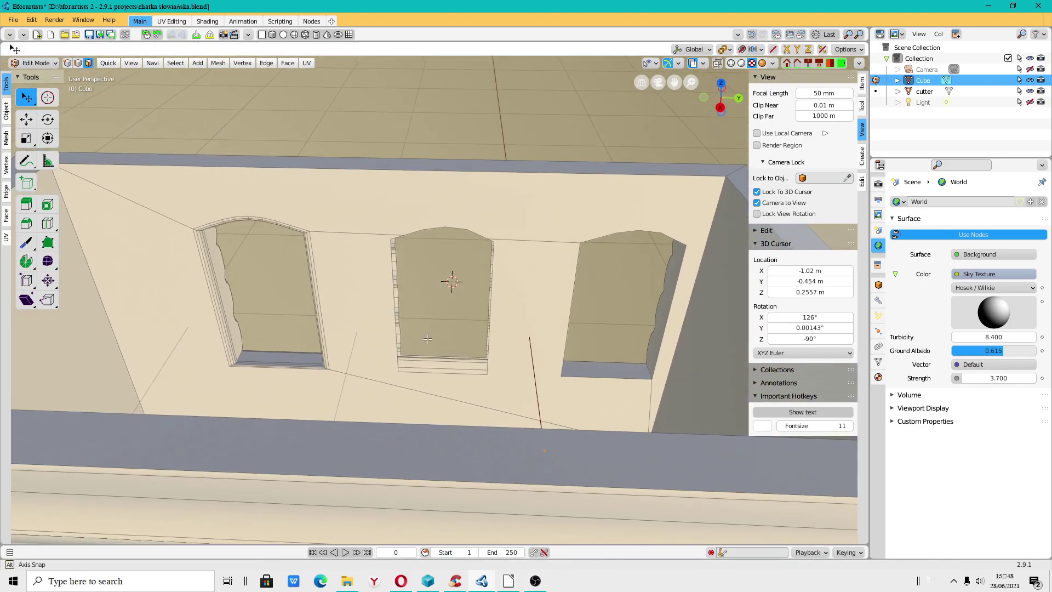
mouse_move(408, 286)
middle_down()
mouse_move(319, 270)
mouse_move(182, 305)
mouse_move(159, 236)
middle_up()
click(344, 291)
Show the Bforartists splash screen from Help, then dismiss it to reach the Mesh menu.
click(109, 19)
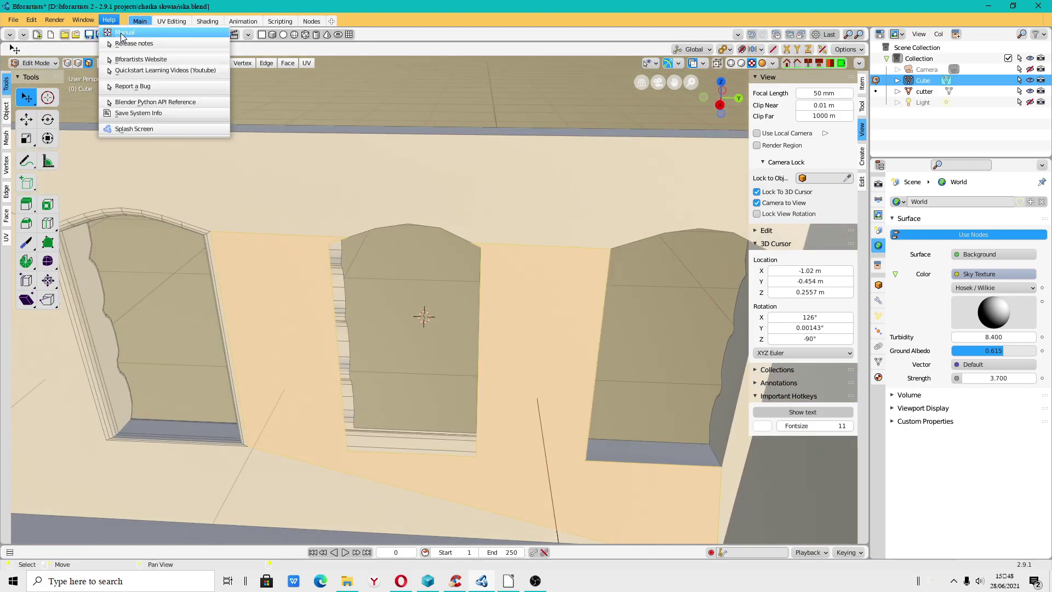
click(128, 130)
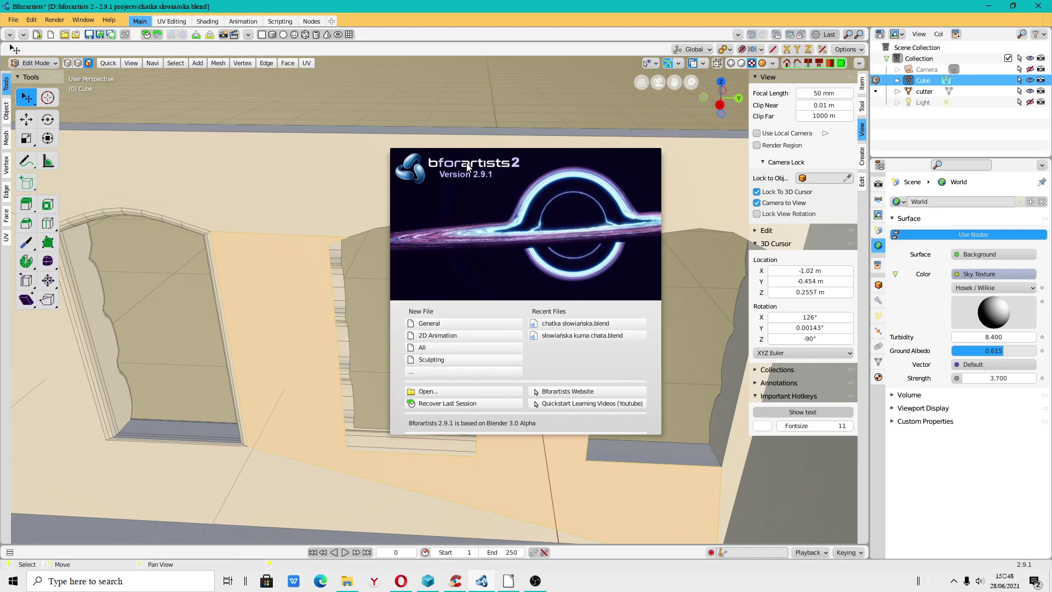
click(218, 63)
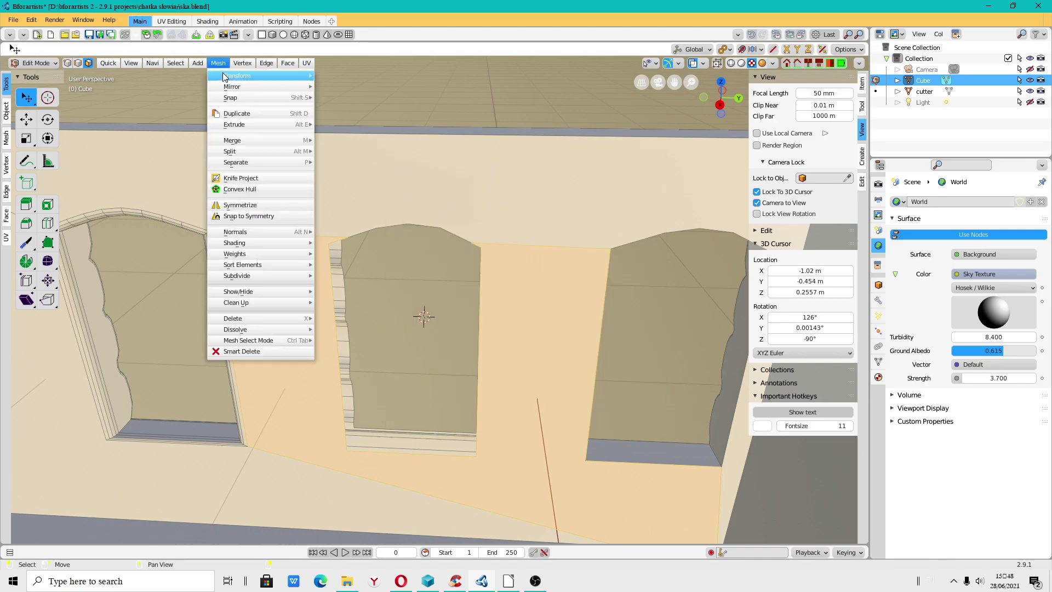
click(243, 63)
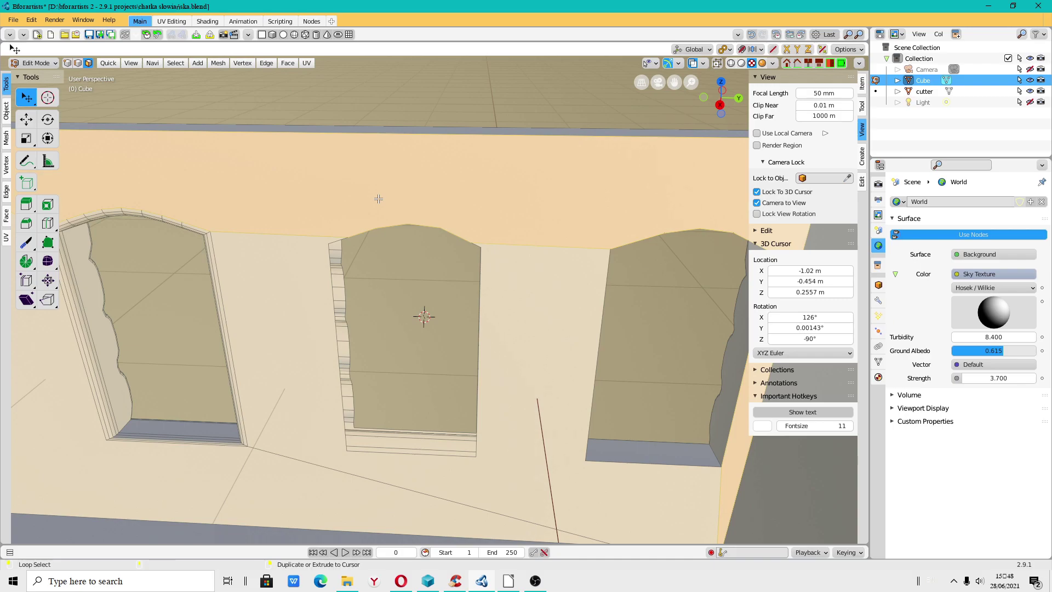
key(ctrl+e)
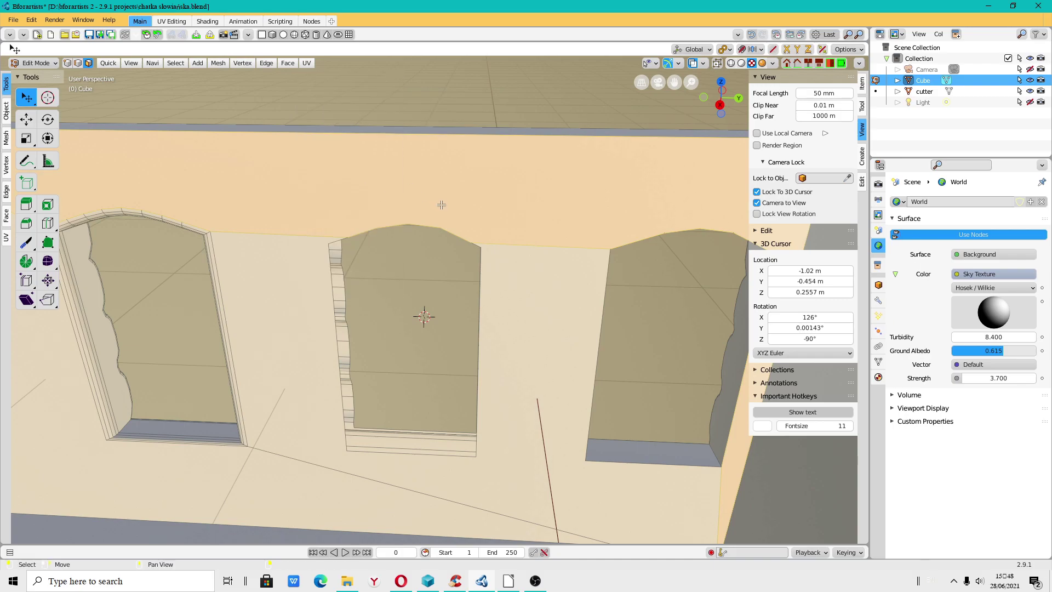
key(ctrl+f)
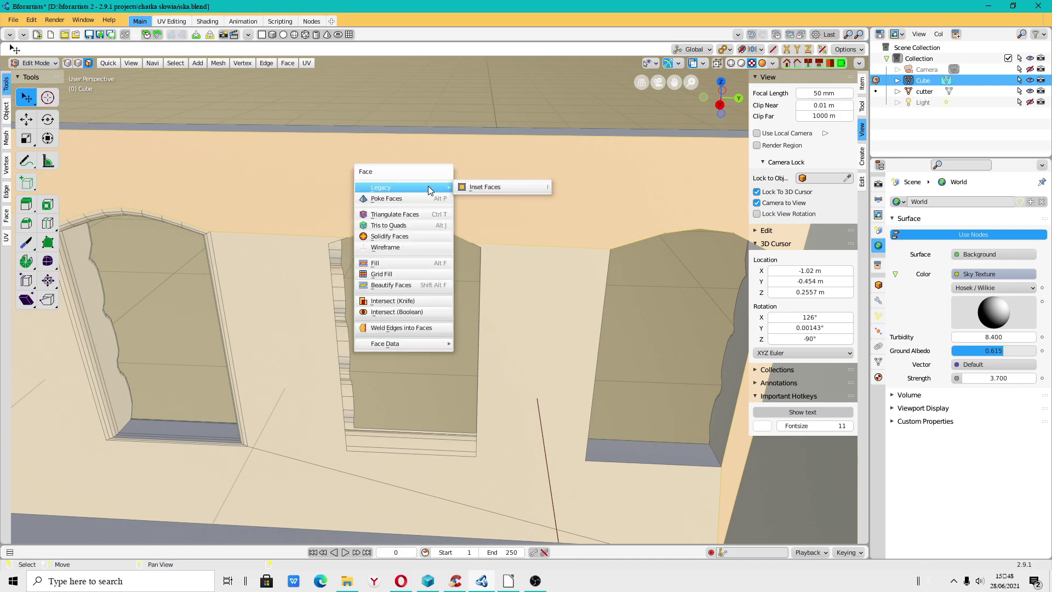
key(ctrl+v)
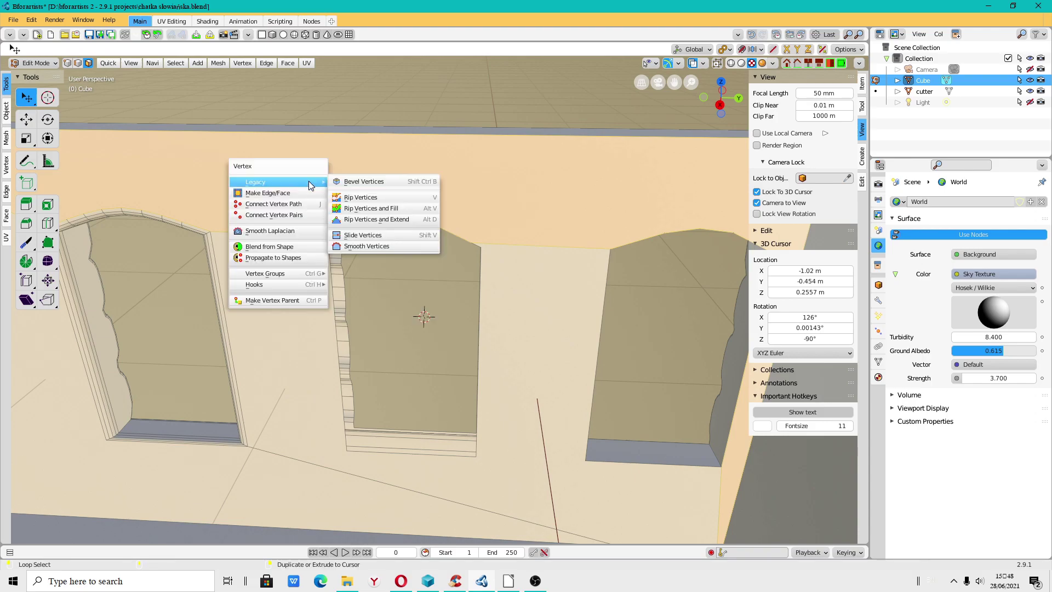